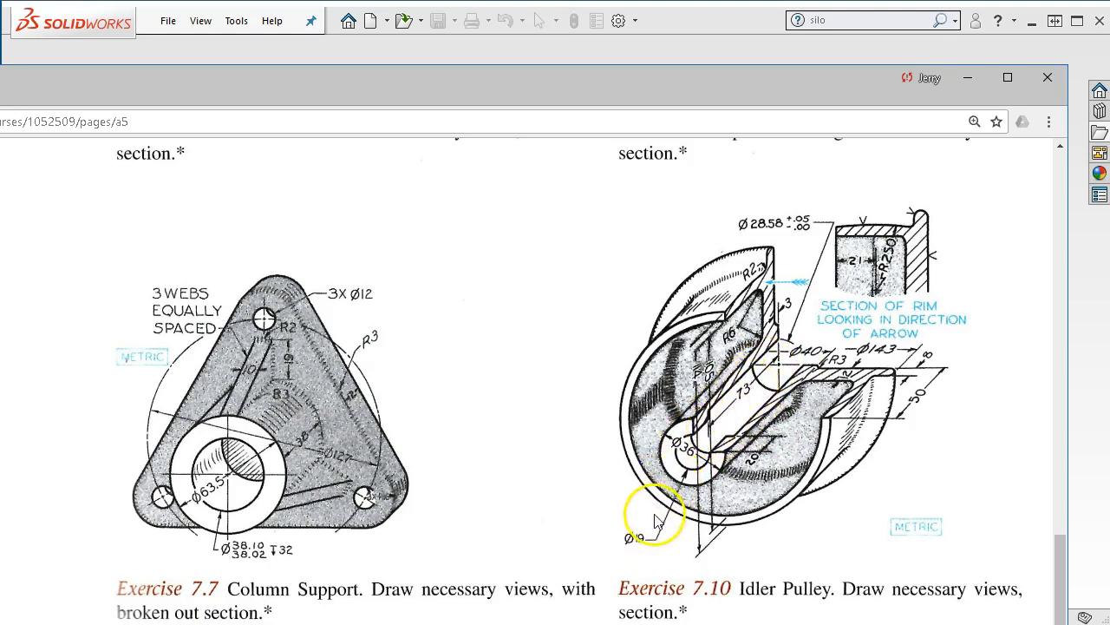
Move the drawing reference window out of the way, switch to SOLIDWORKS and create a new part document.
left_click_drag(619, 83, 1109, 156)
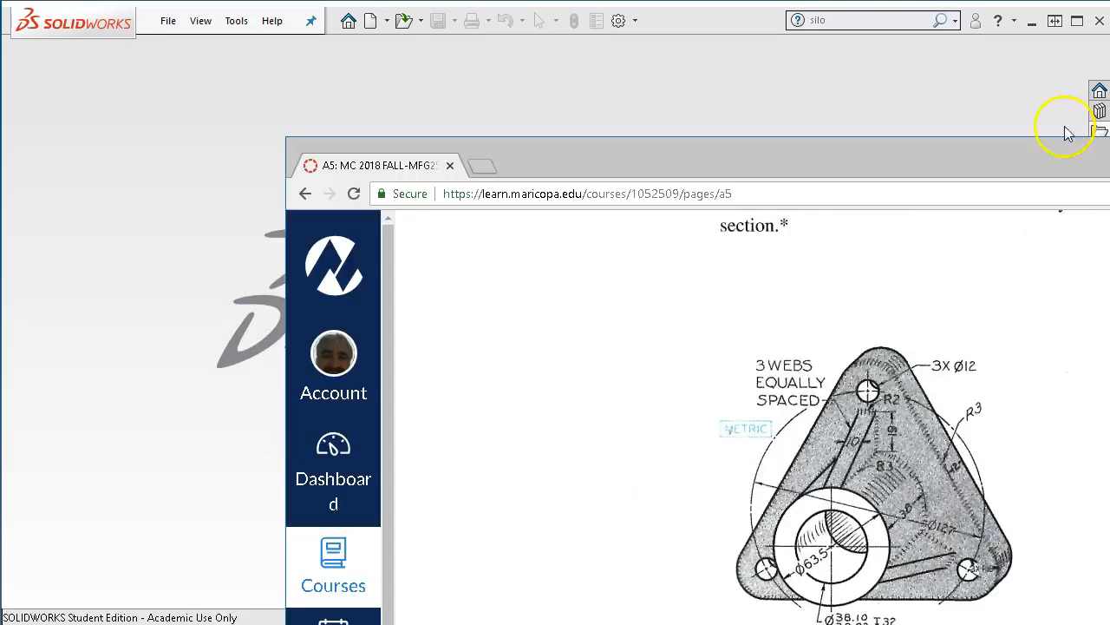
left_click(841, 111)
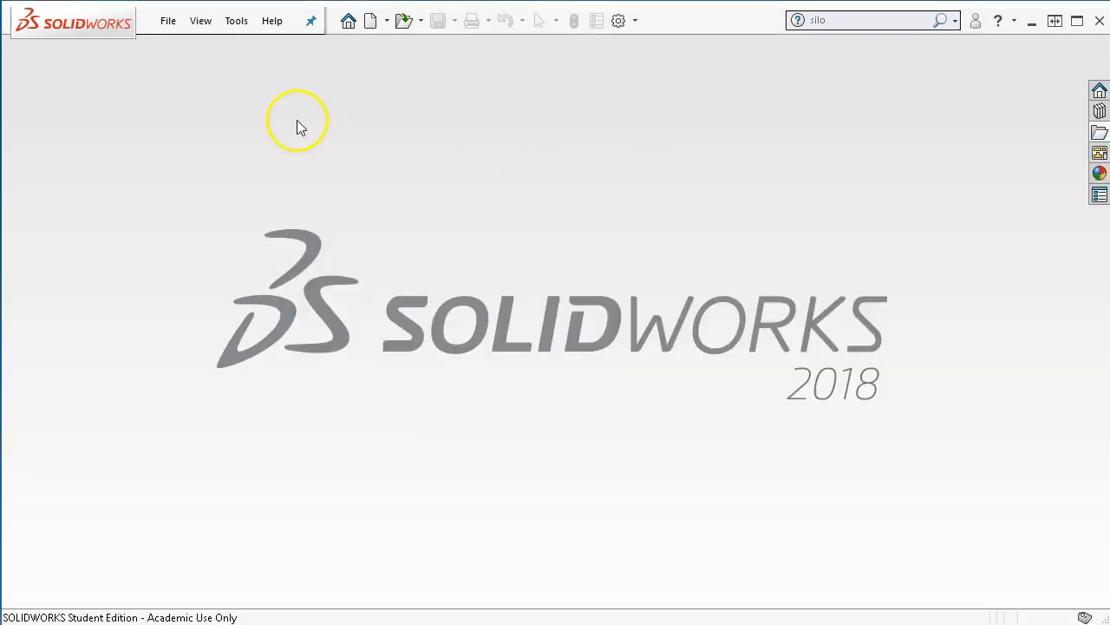
left_click(168, 22)
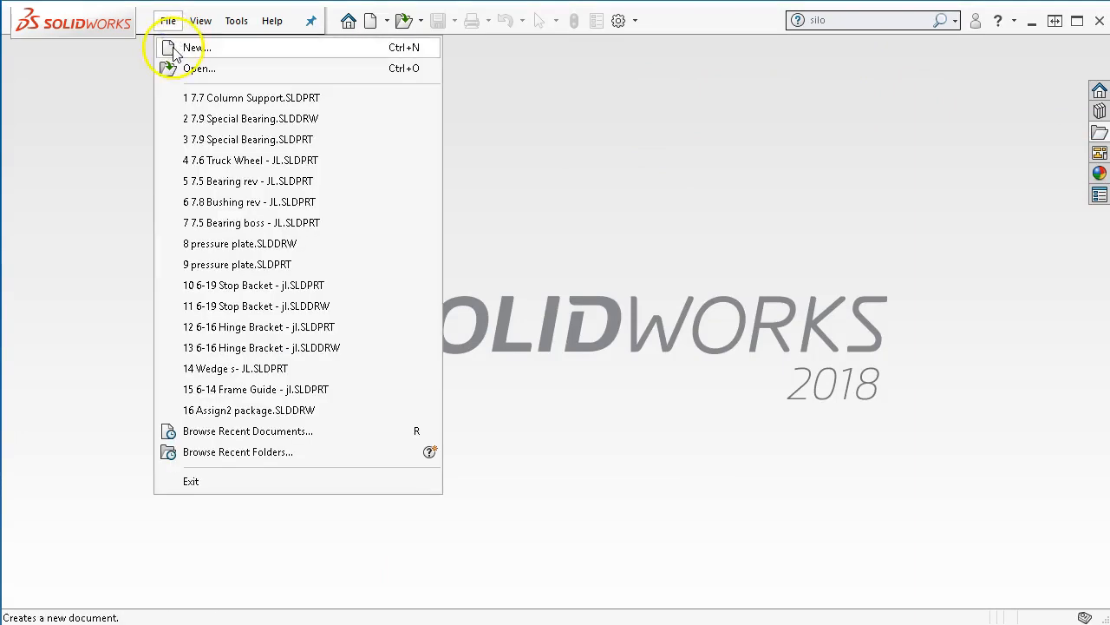
left_click(190, 49)
left_click(244, 203)
left_click(243, 203)
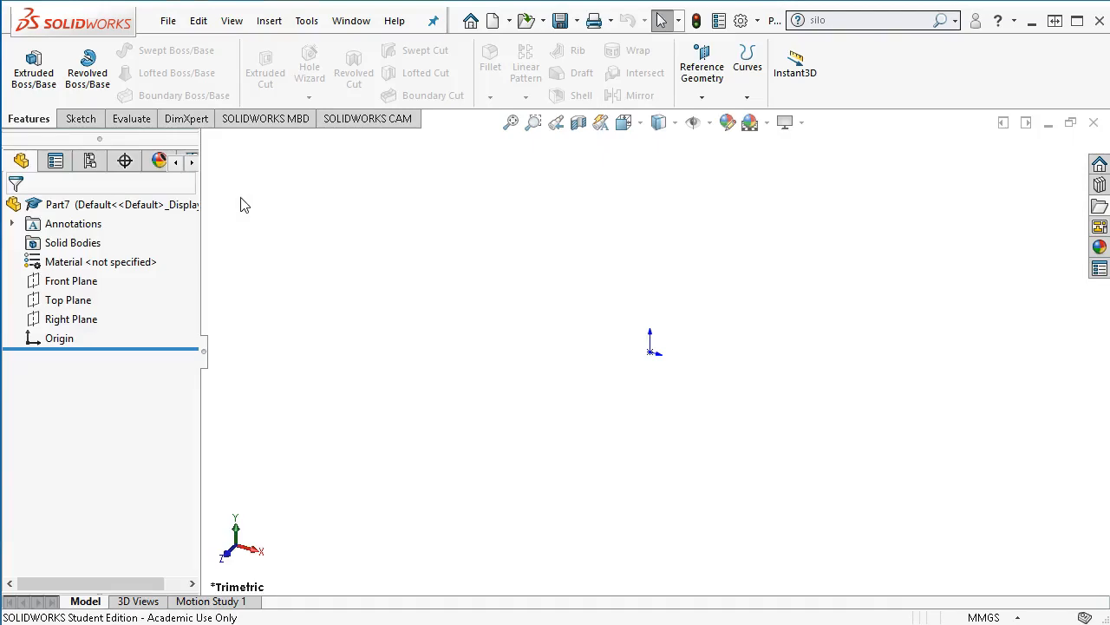
Start a sketch on the Top Plane and draw an infinite vertical centerline through the origin.
left_click(80, 301)
left_click(96, 276)
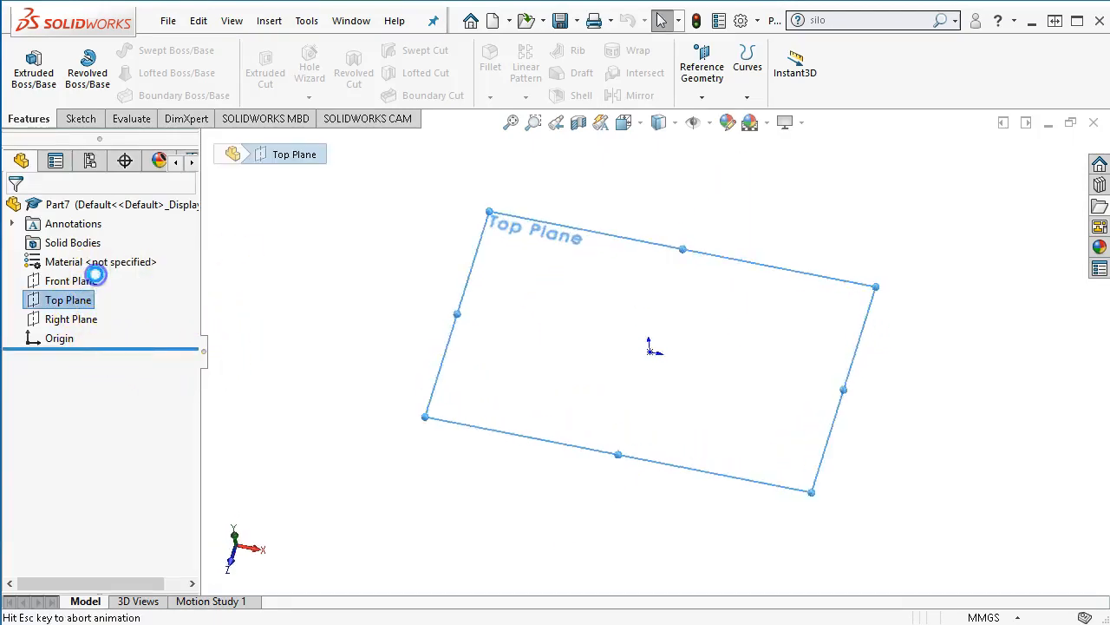
left_click(131, 51)
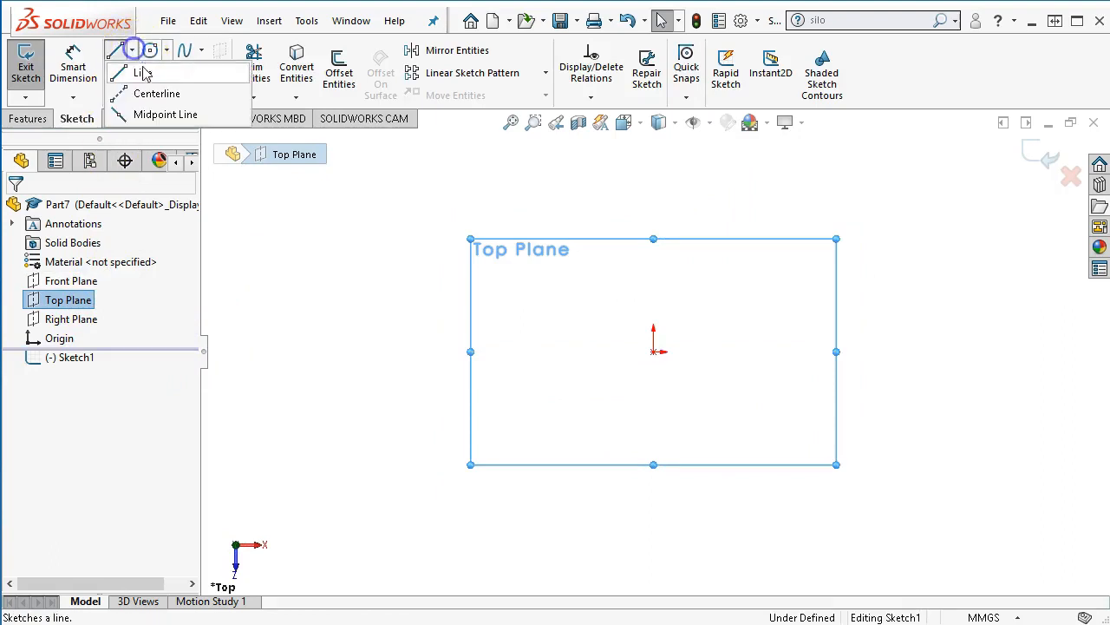
left_click(149, 92)
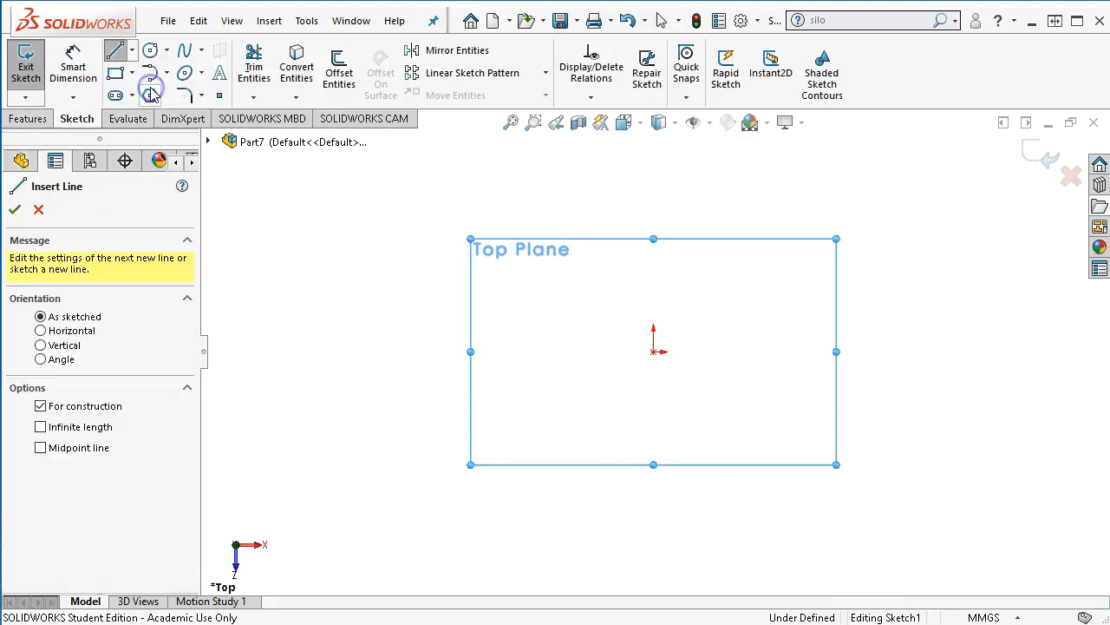
left_click(61, 345)
left_click(63, 426)
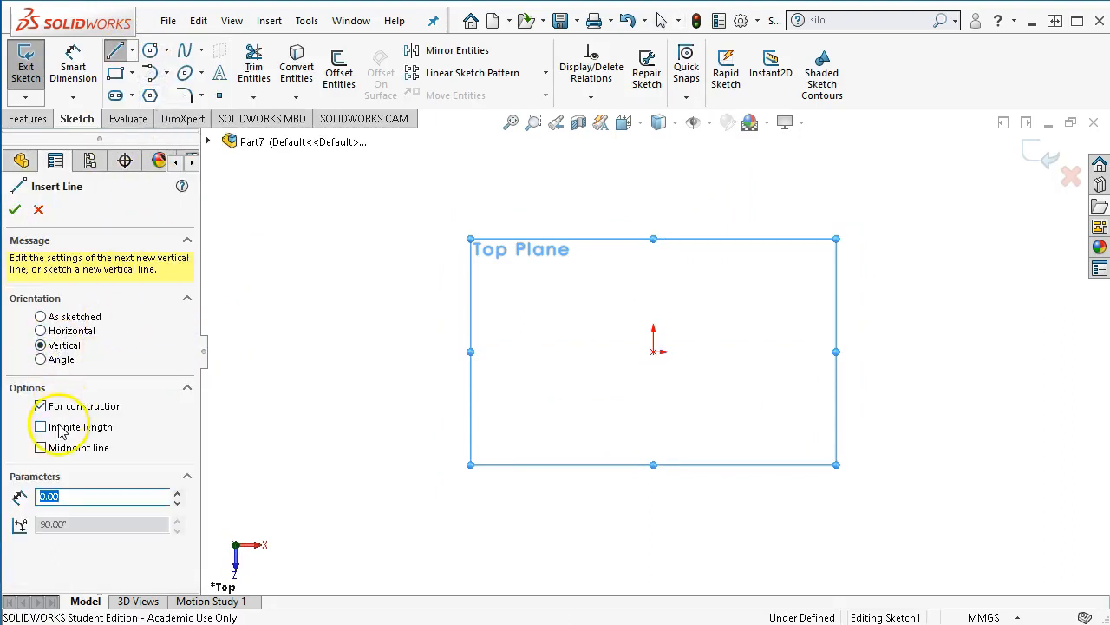
left_click(654, 352)
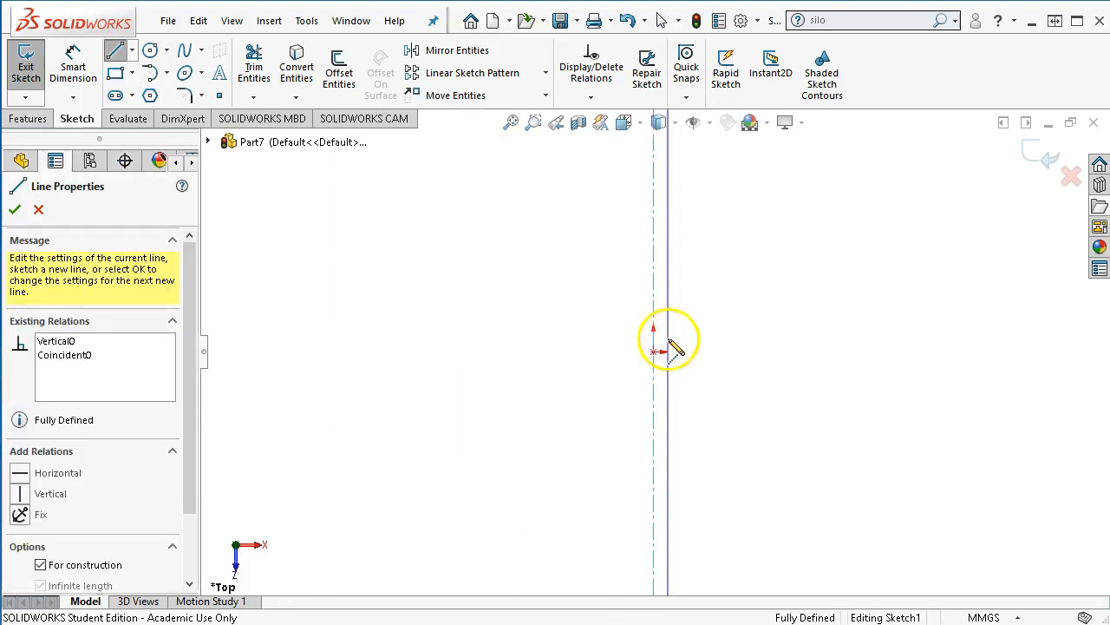
right_click(693, 330)
left_click(742, 341)
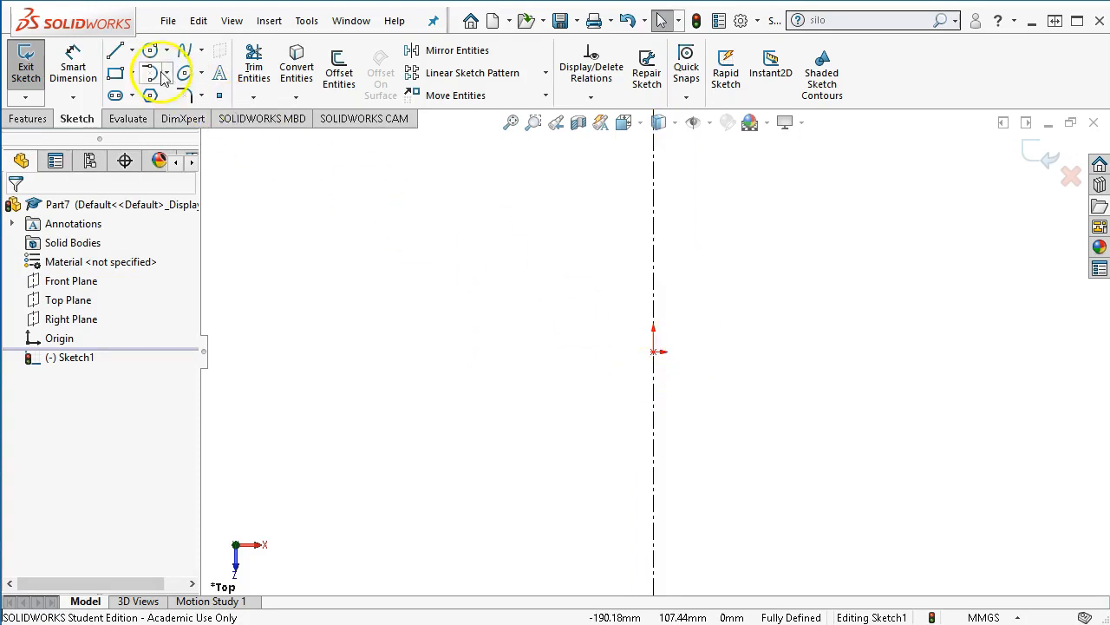
Sketch a stepped line chain starting level with the origin about 19 mm from the centerline: down, inward, down, outward, and slanting back up.
left_click(116, 52)
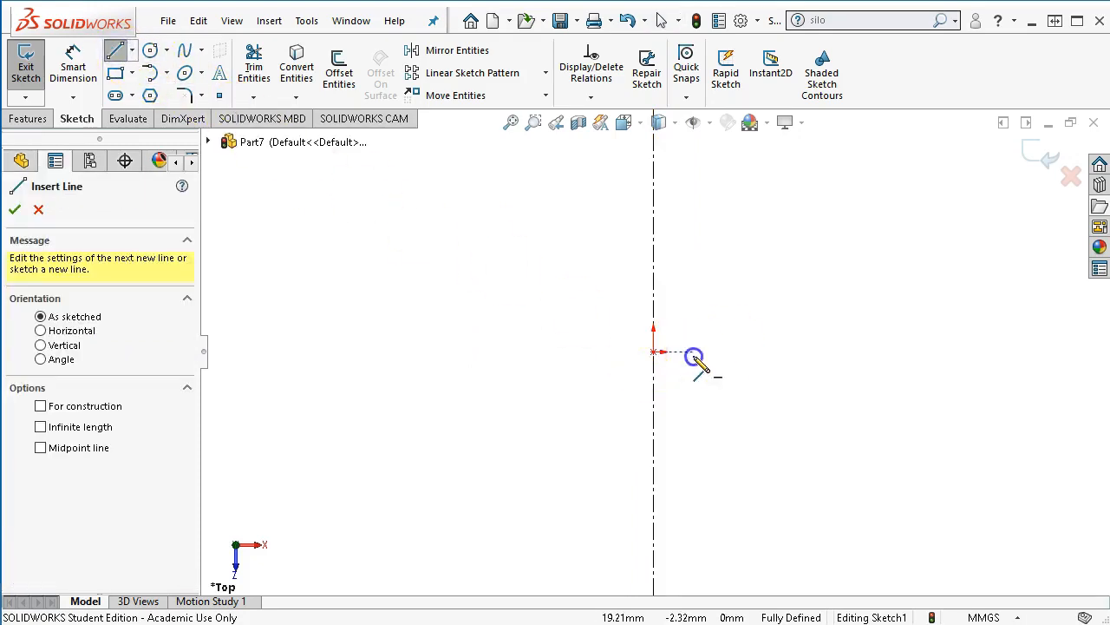
left_click(693, 352)
left_click(698, 501)
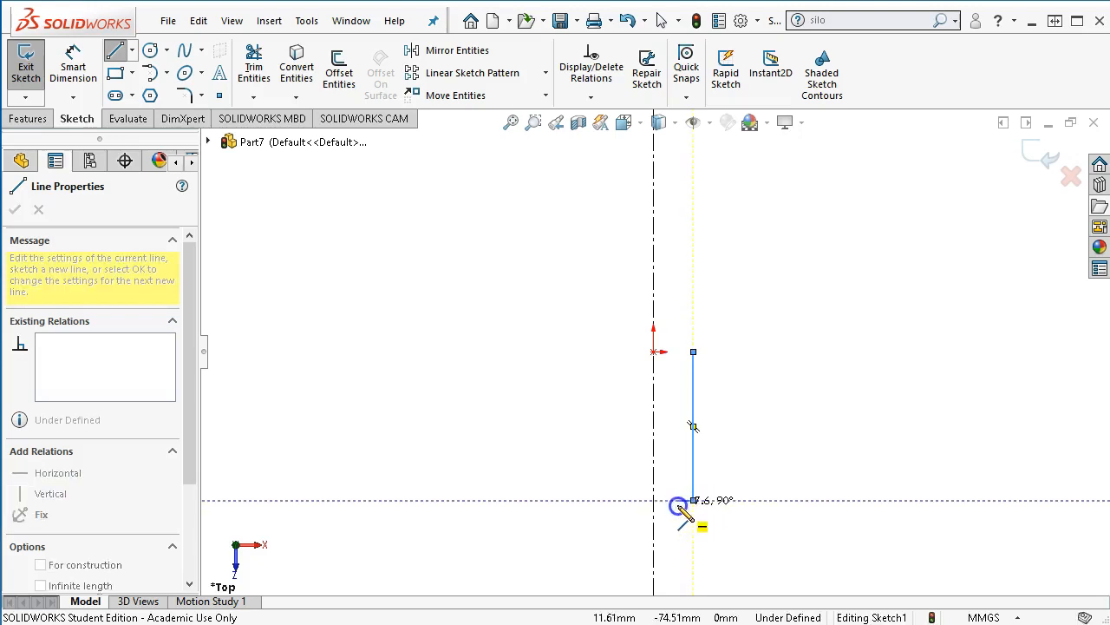
left_click(678, 499)
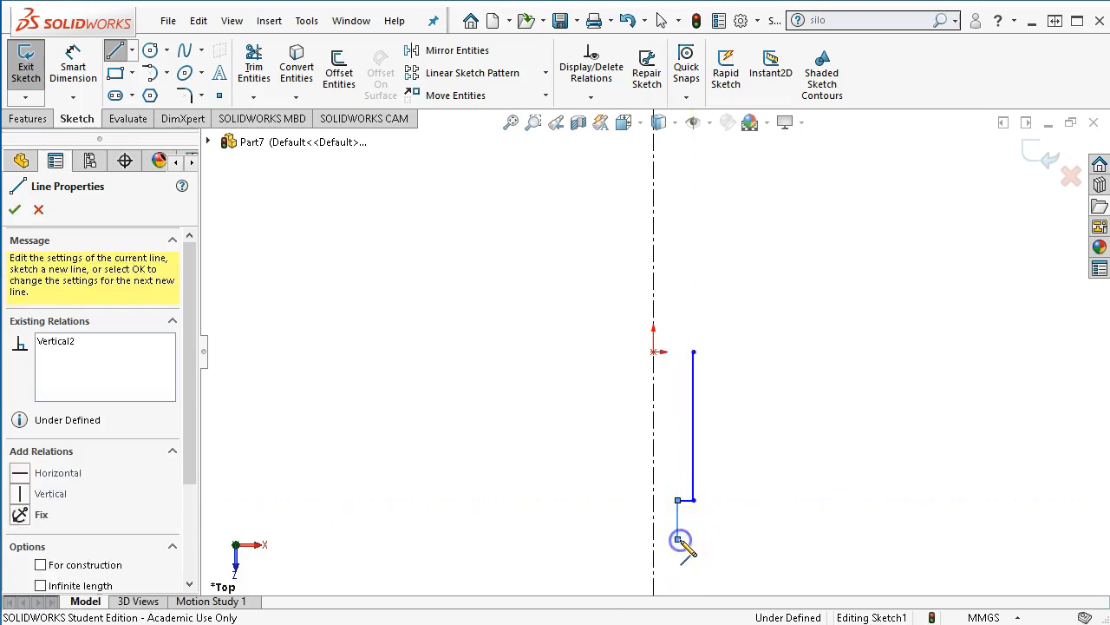
left_click(678, 539)
left_click(714, 540)
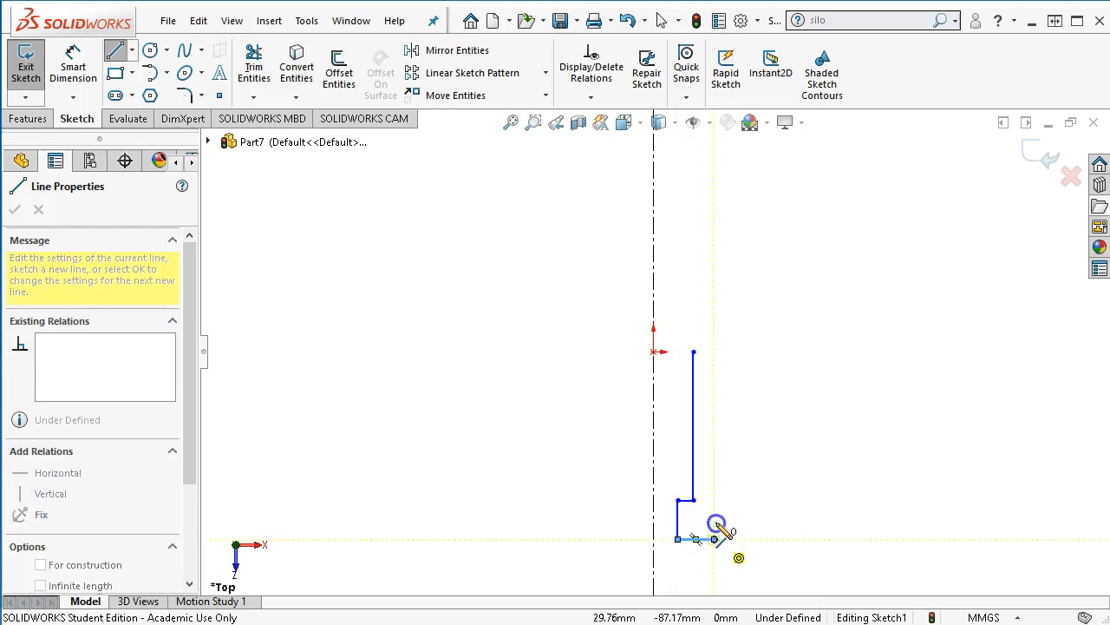
double_click(754, 371)
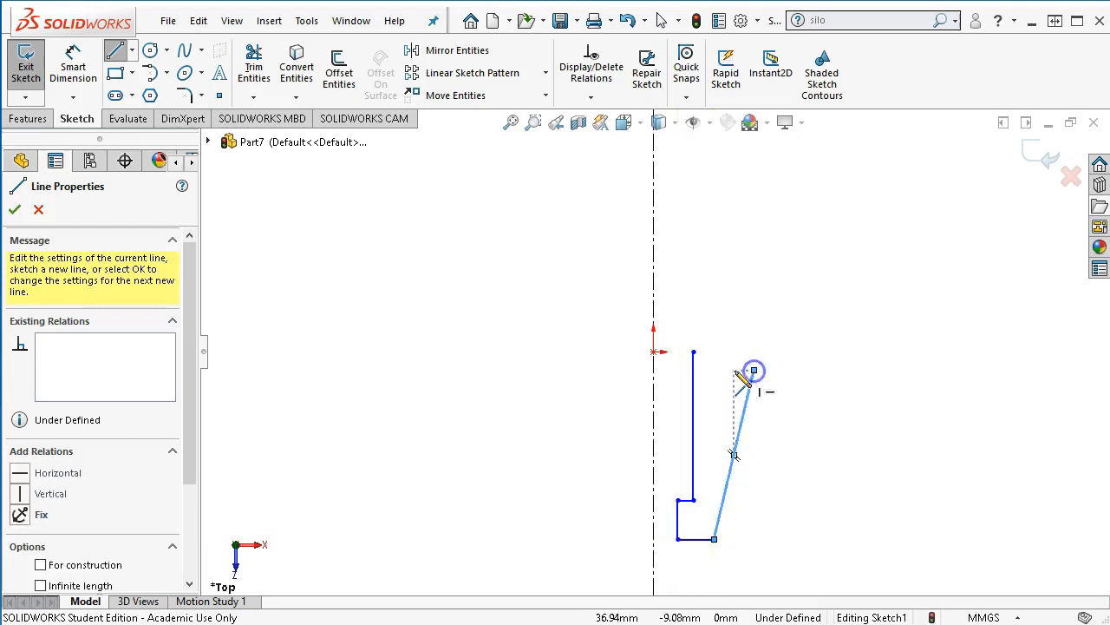
right_click(755, 298)
left_click(790, 314)
scroll(707, 438, "down", 2)
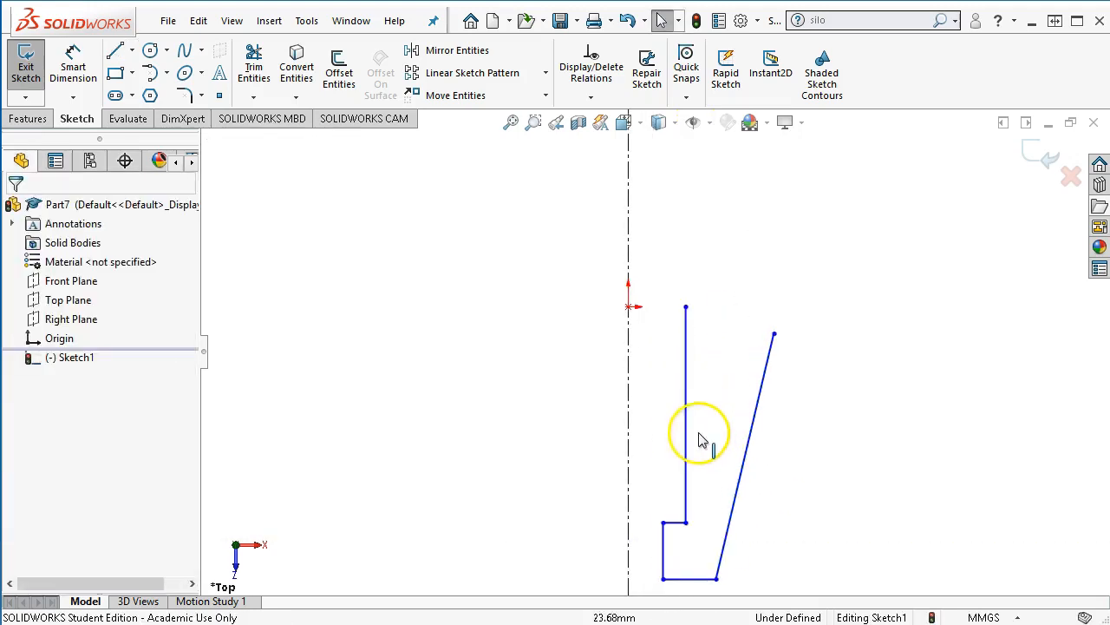
Draw a horizontal line about 18 mm long outward from the upper end of the profile's long vertical line.
mouse_move(685, 308)
left_mouse_down()
mouse_move(687, 380)
mouse_move(686, 308)
left_mouse_up()
left_click(116, 50)
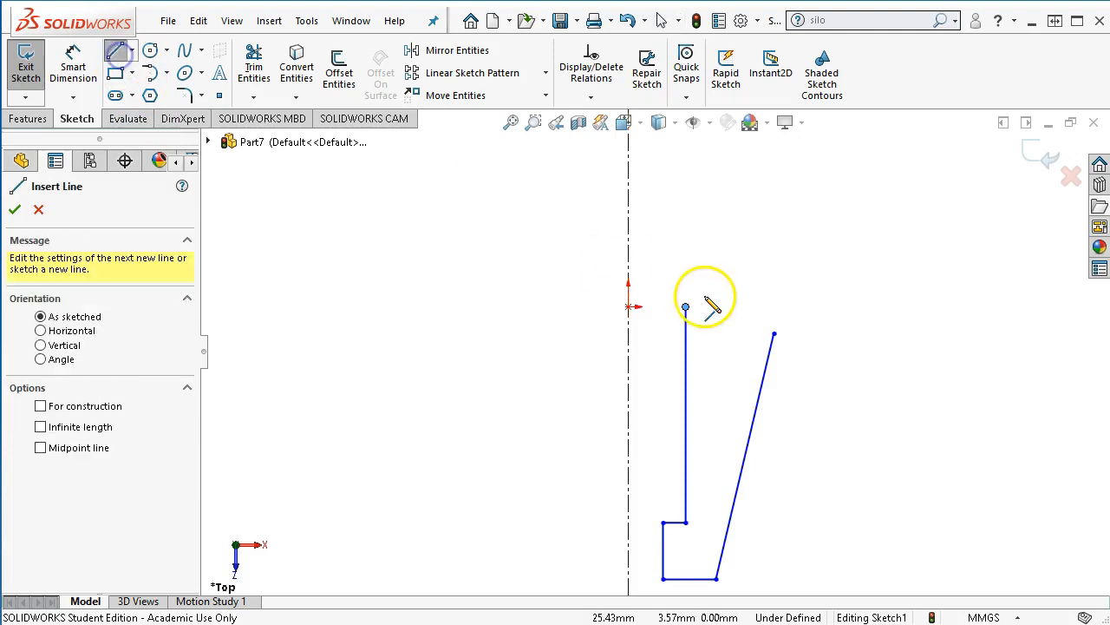
left_click(686, 307)
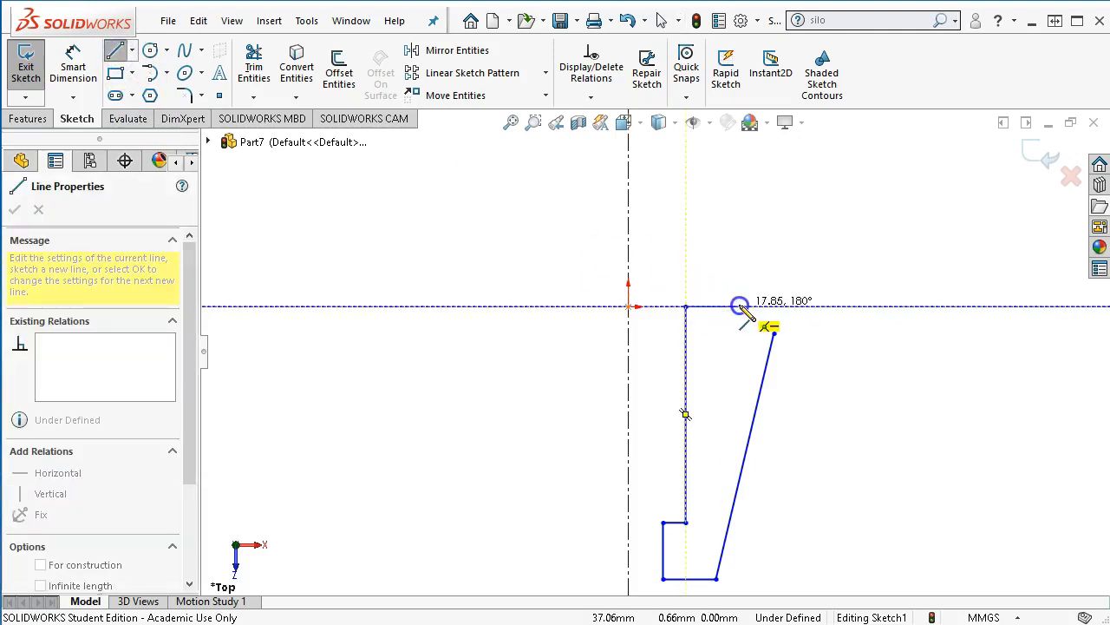
left_click(739, 307)
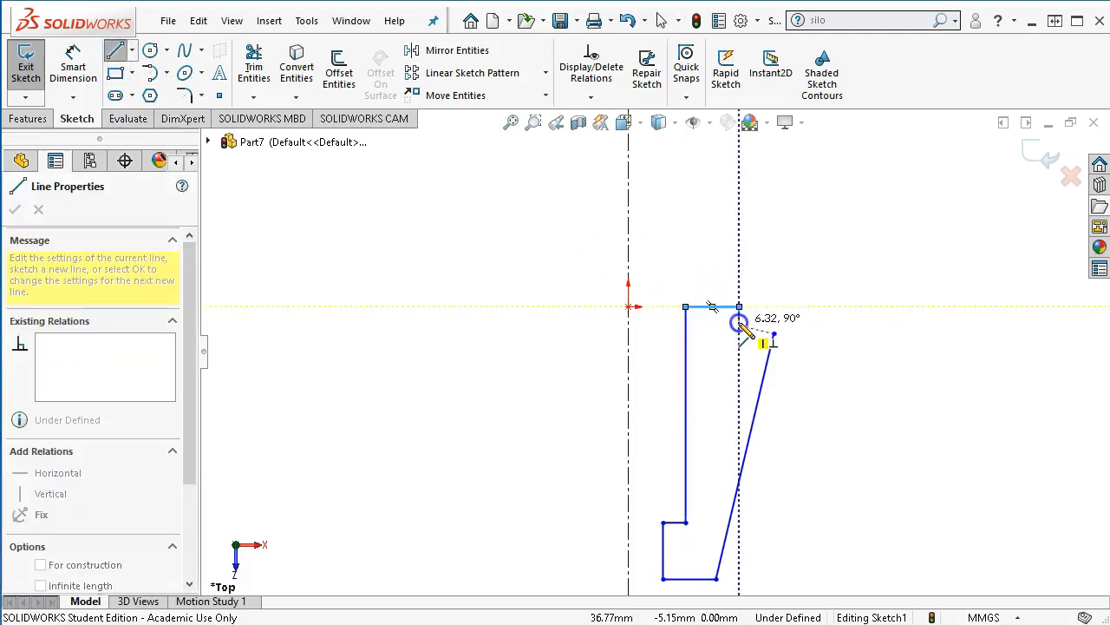
Continue from the top line's outer end with a 90° concave arc of about 2.5 mm radius and a tangent horizontal line about 13 mm long.
scroll(739, 309, "down", 8)
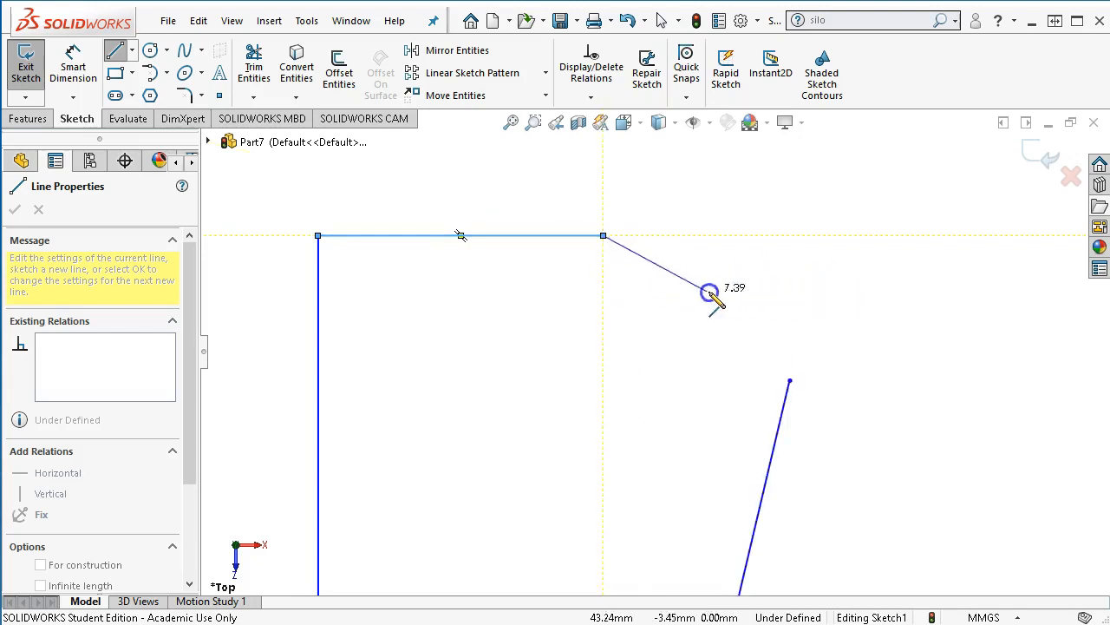
left_click(604, 236)
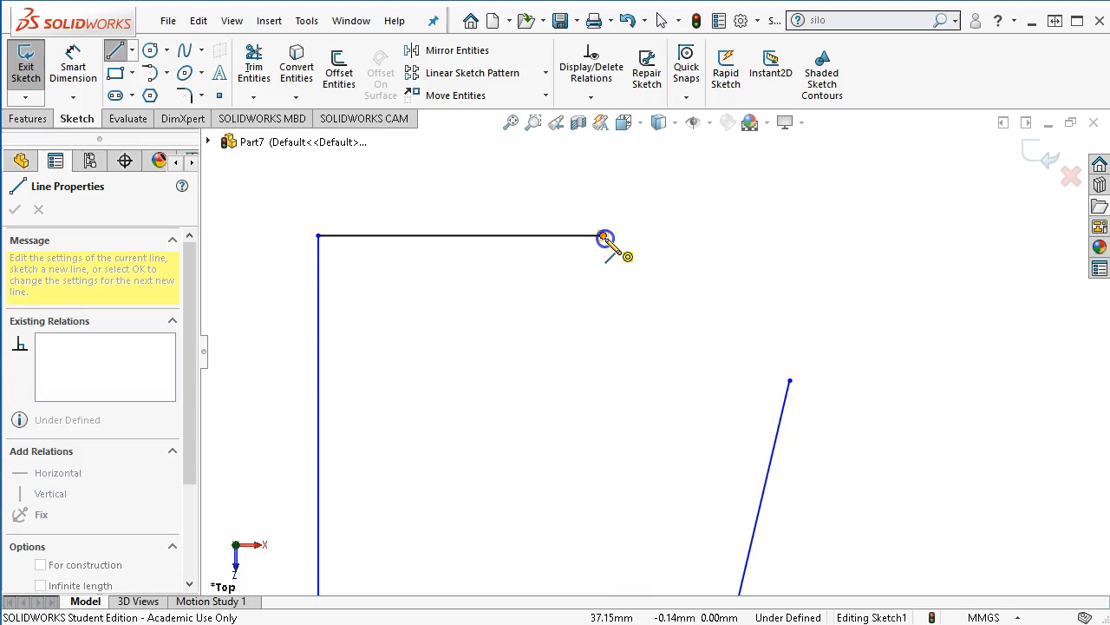
key("a")
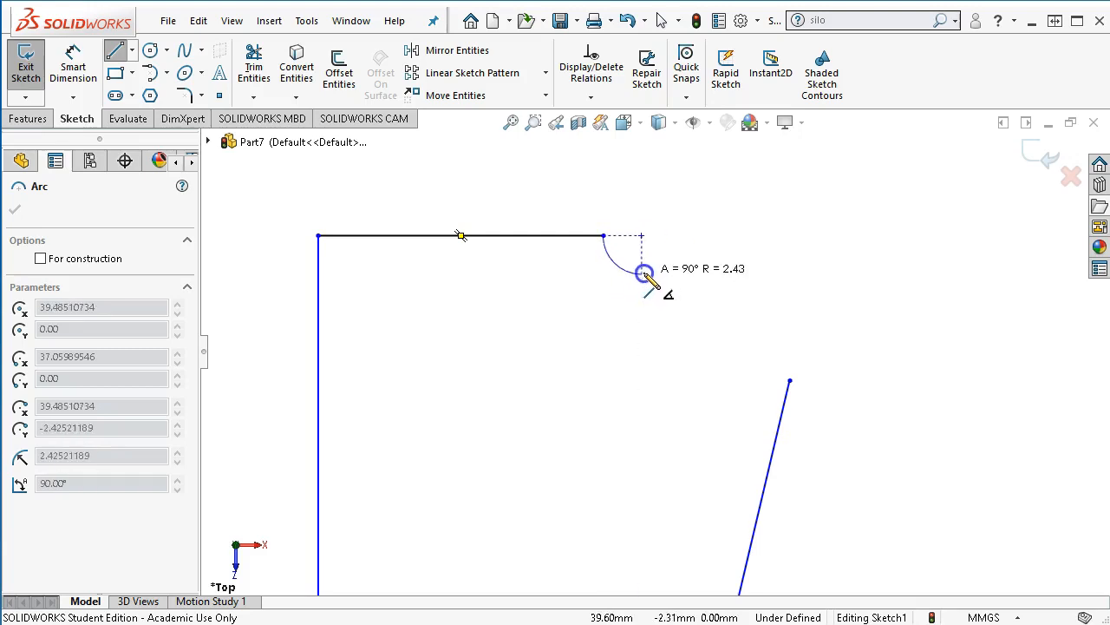
left_click(649, 276)
right_click(725, 244)
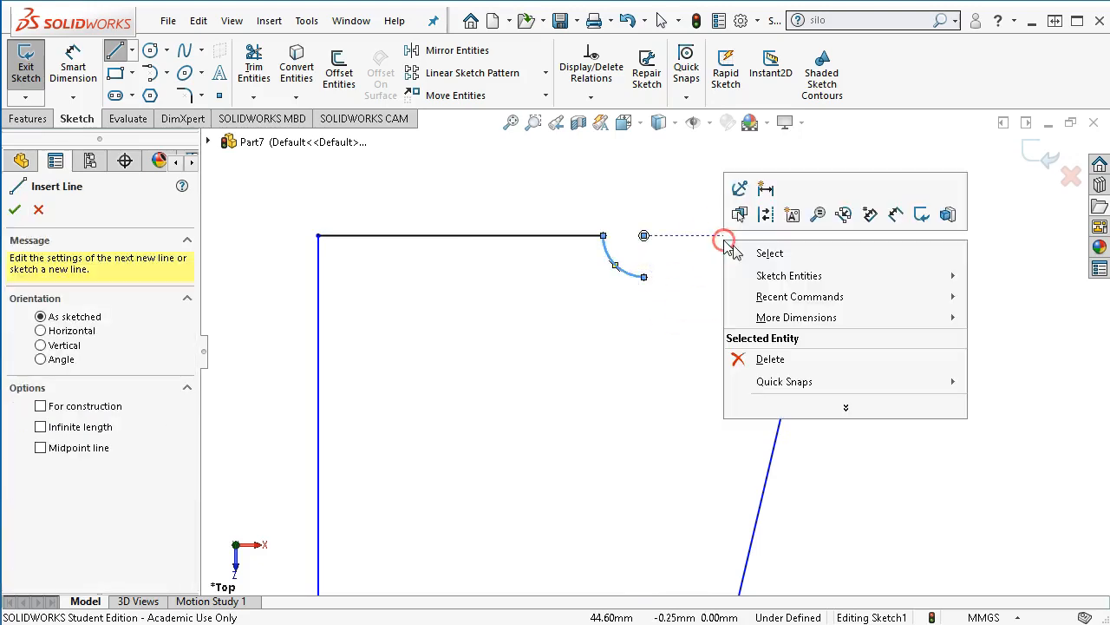
left_click(644, 276)
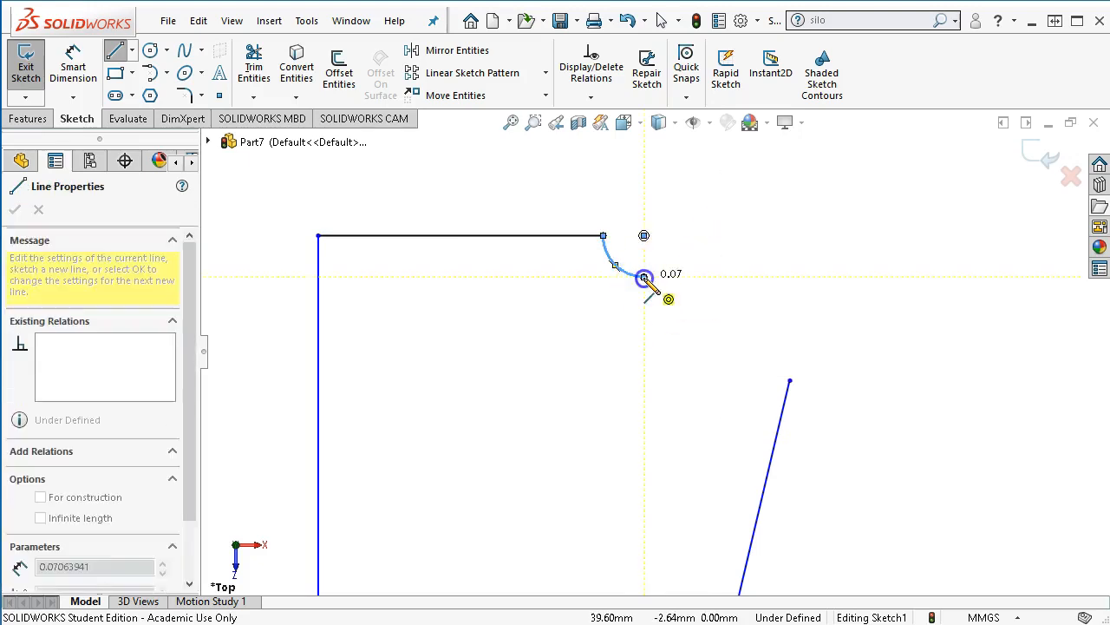
left_click(852, 276)
Dimension the top line's outer endpoint across the centerline as a 40 mm diameter.
right_click(862, 299)
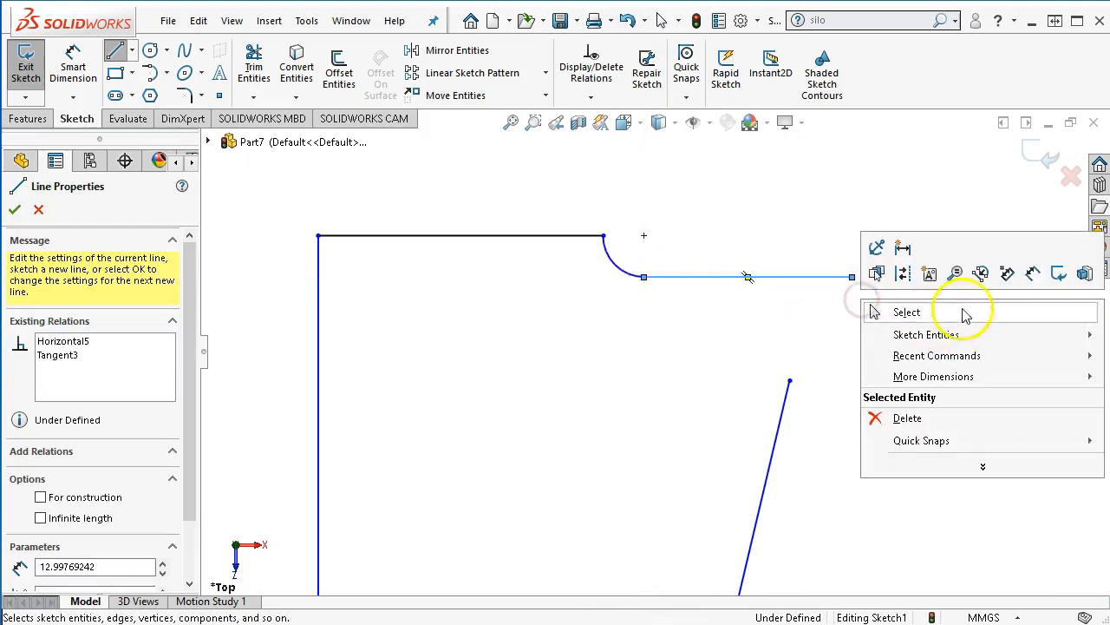
left_click(1058, 273)
scroll(642, 338, "up", 5)
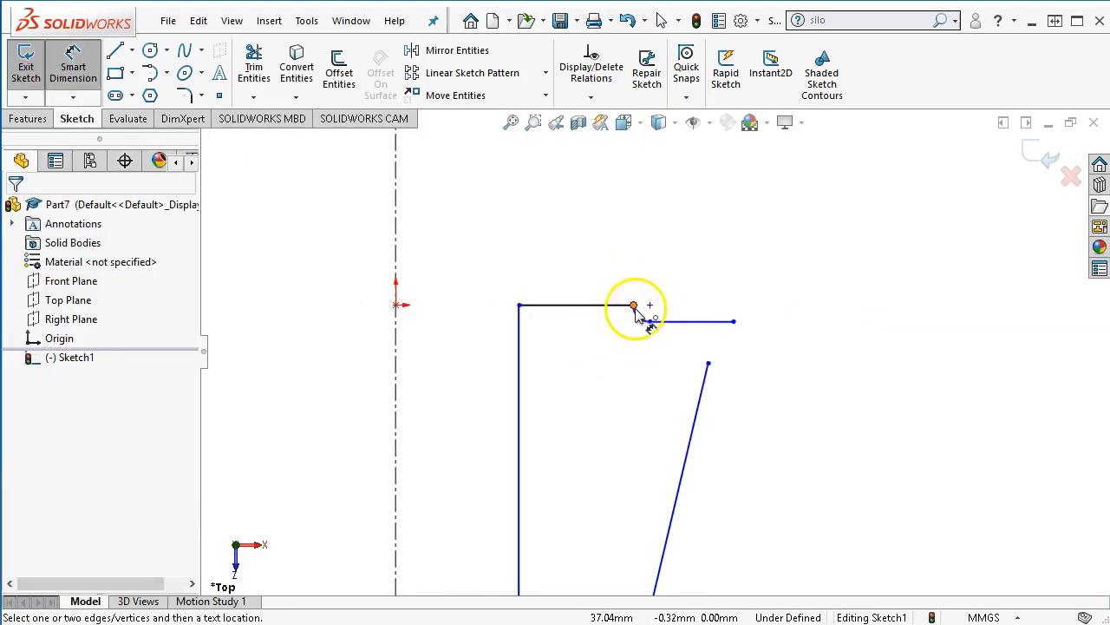
left_click(635, 305)
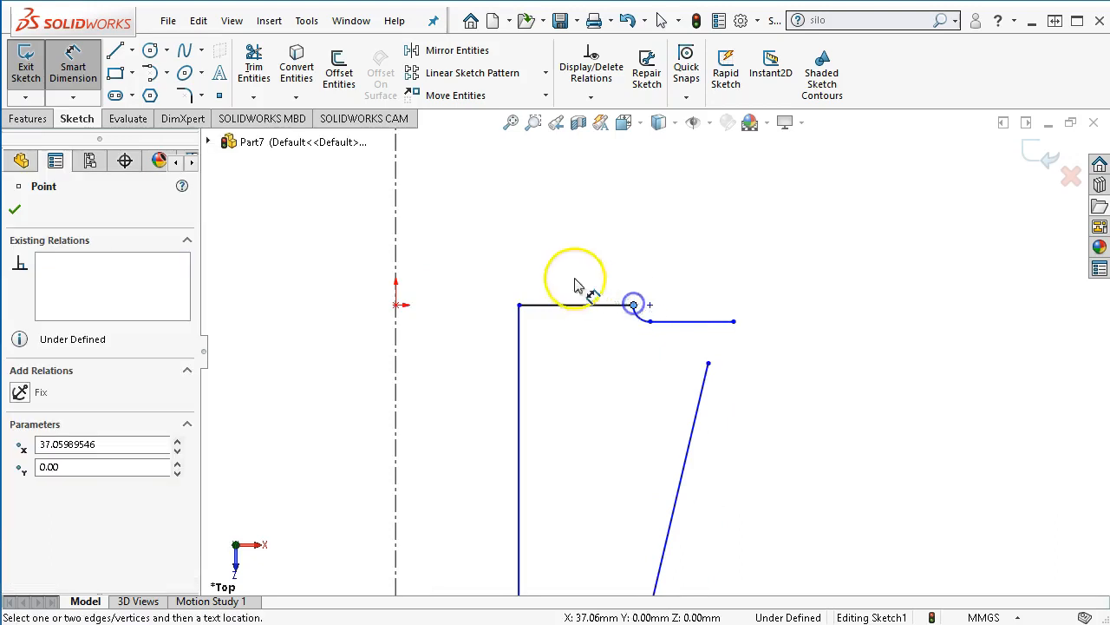
left_click(396, 262)
left_click(346, 250)
type("40")
key("Return")
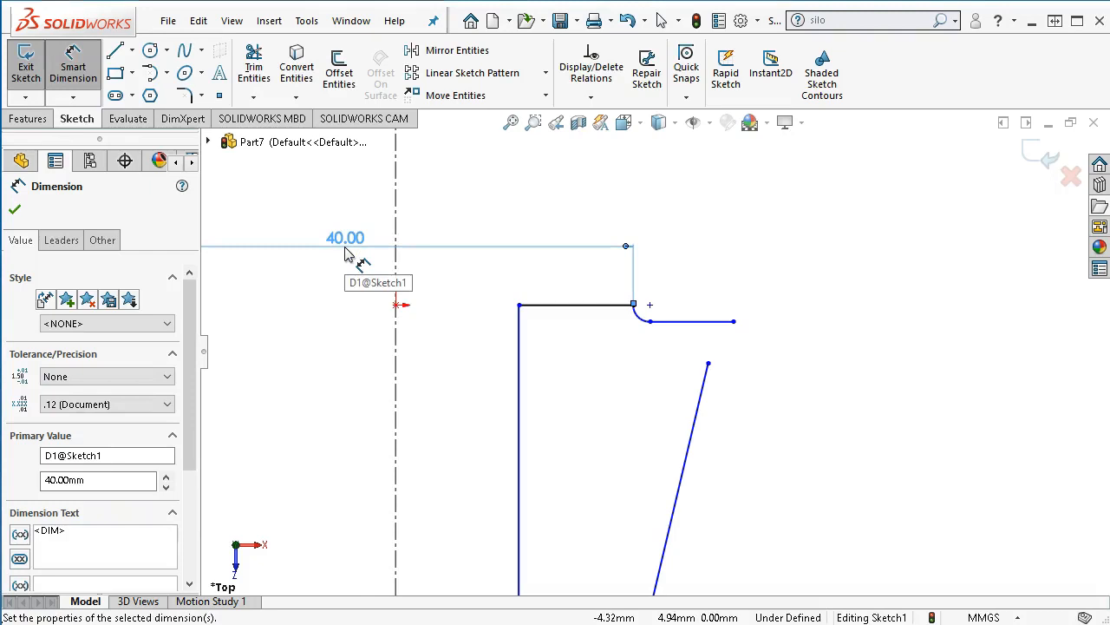
Dimension the long inner vertical line across the centerline as a 28.58 mm diameter.
left_click(519, 379)
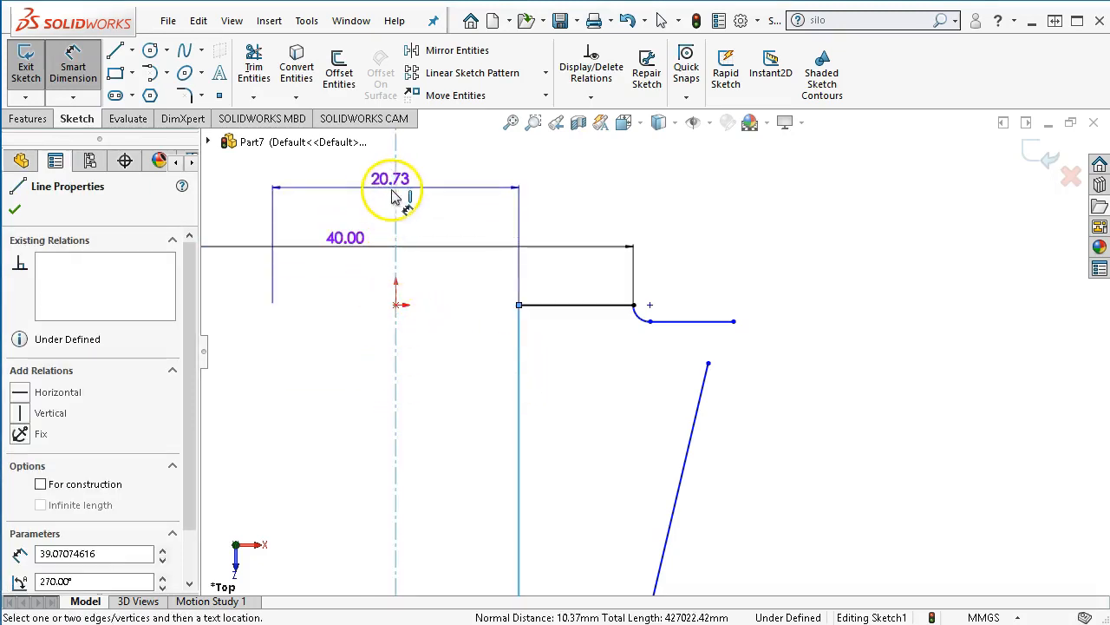
left_click(450, 199)
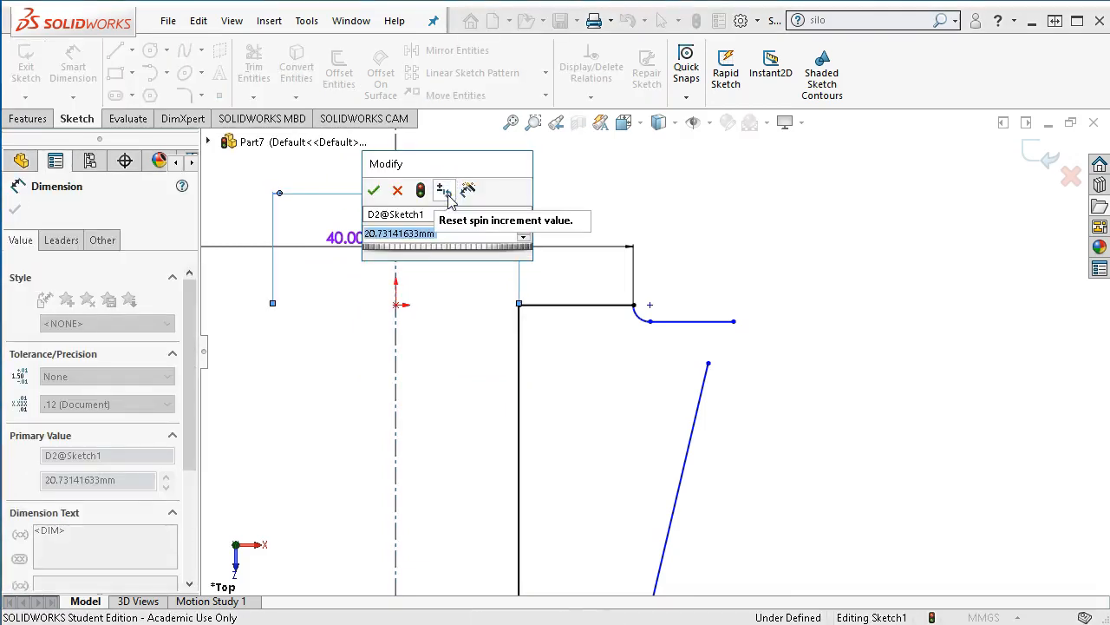
type("28.58")
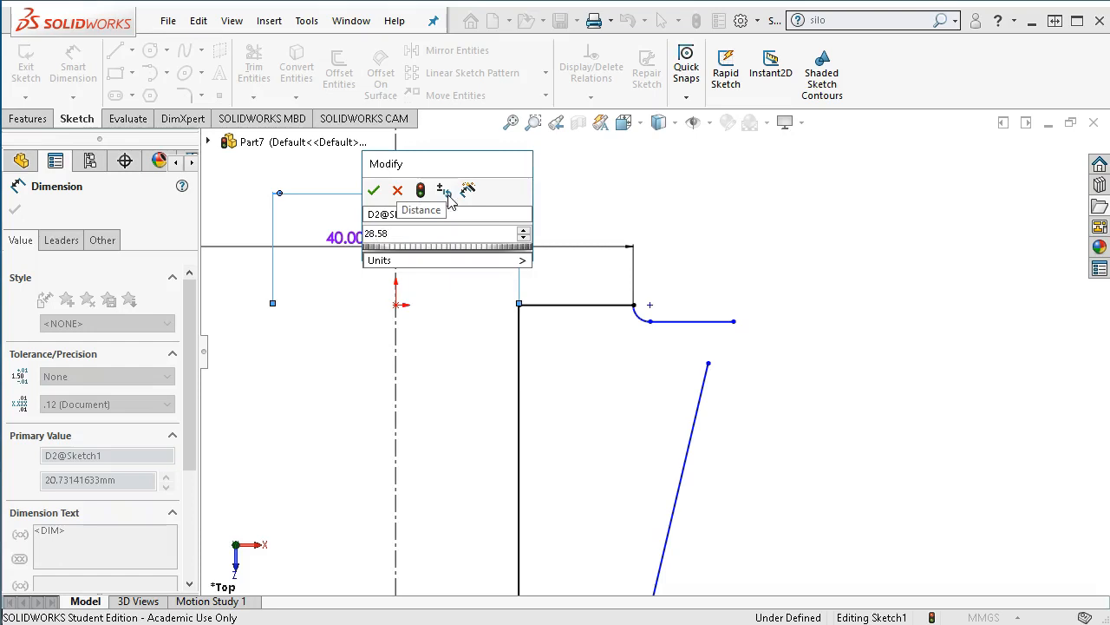
key("Return")
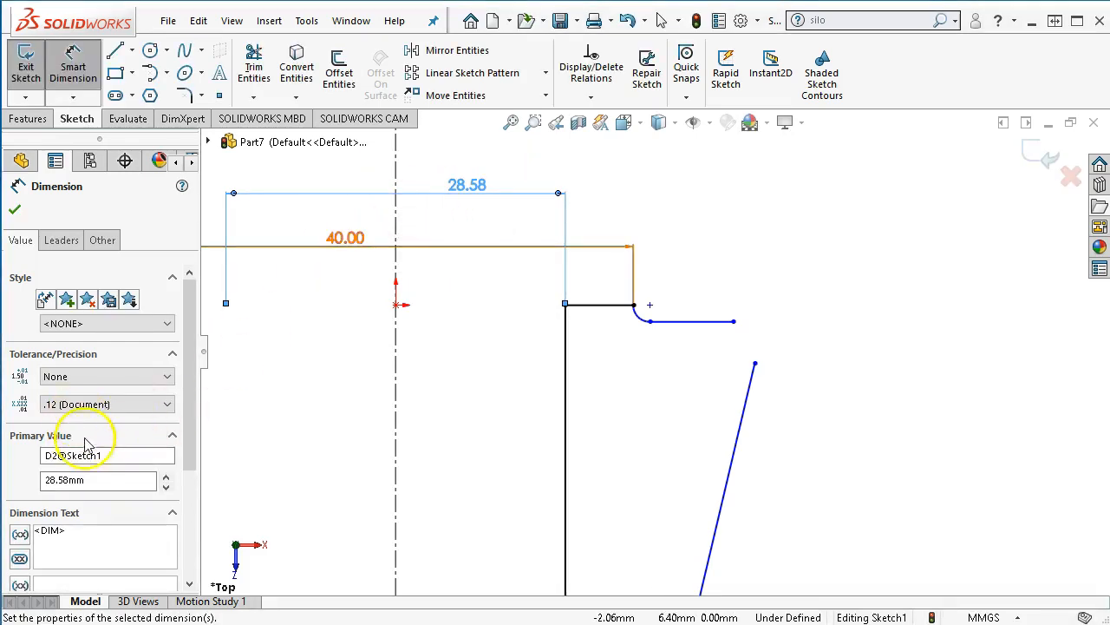
Give the 28.58 mm dimension a Bilateral tolerance with a plus value of 0.05 mm.
left_click(96, 376)
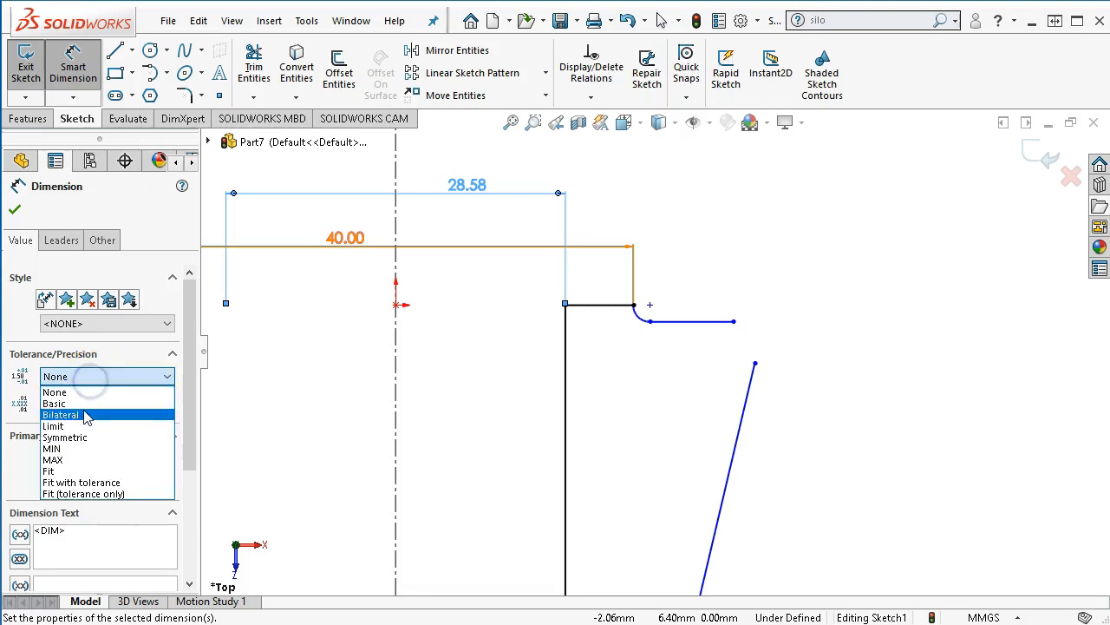
left_click(86, 413)
double_click(91, 402)
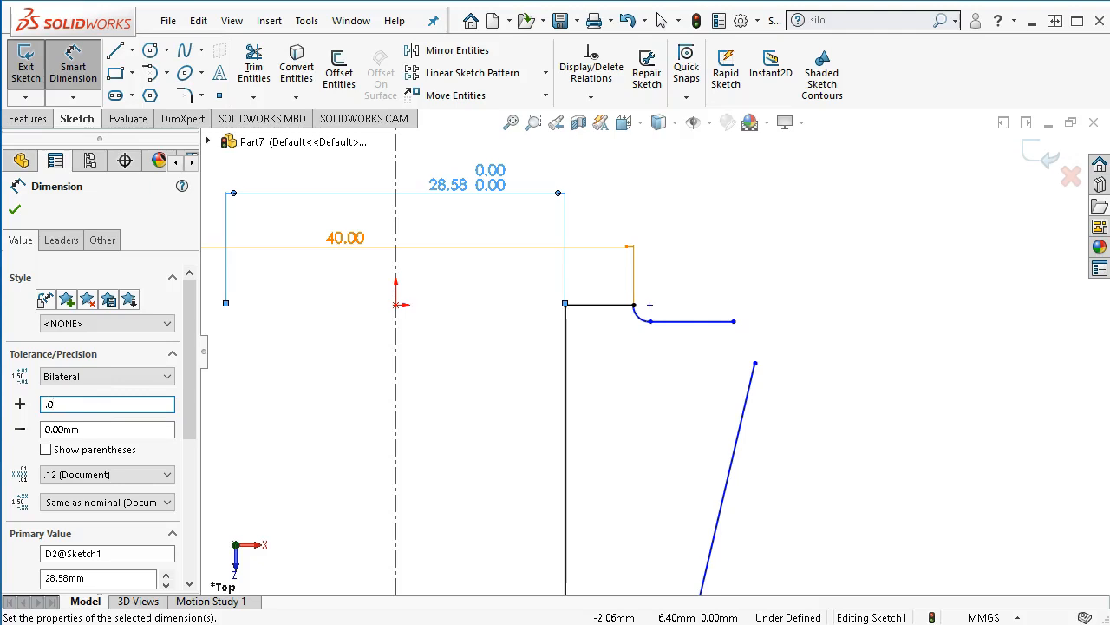
key("Return")
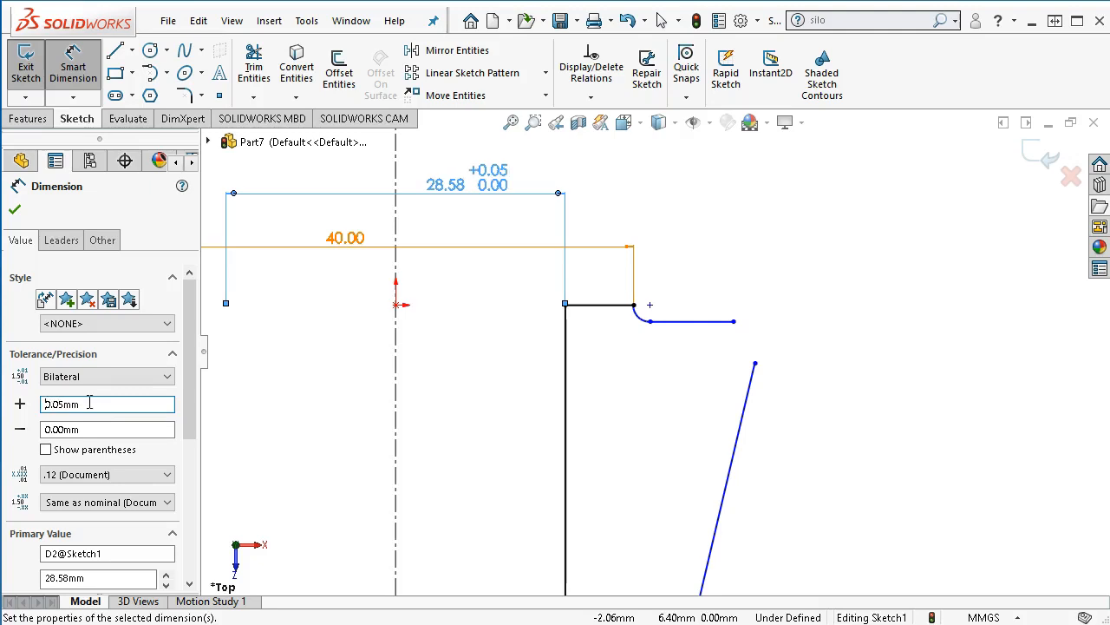
Move the 28.58 mm dimension down so it sits below the 40 mm one, and unmark it for drawing.
left_click(14, 209)
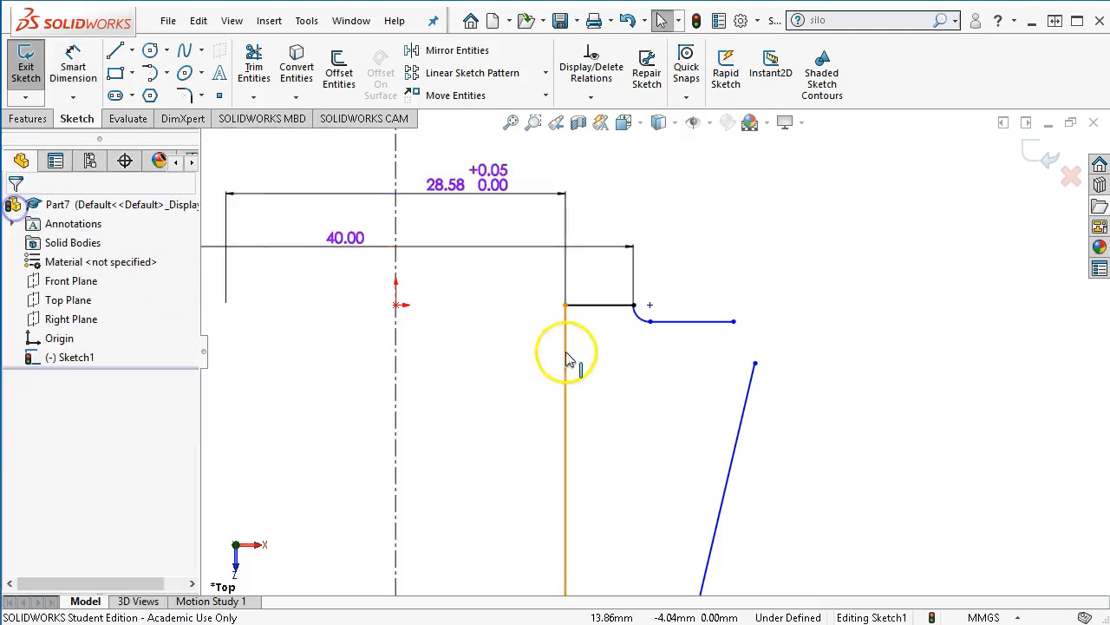
left_click_drag(483, 176, 476, 275)
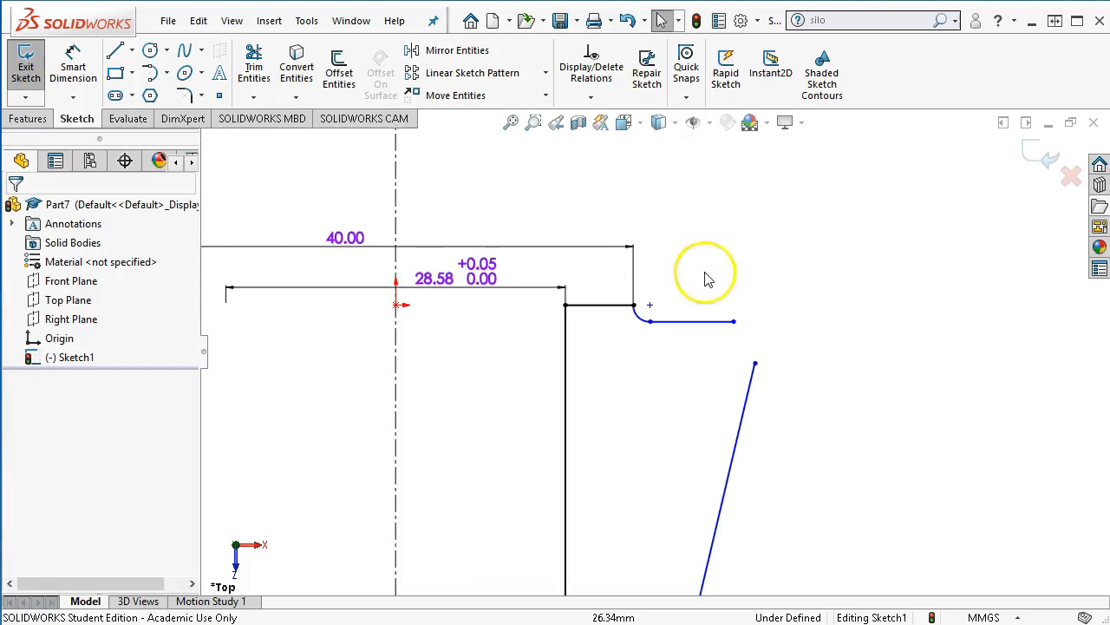
right_click(472, 278)
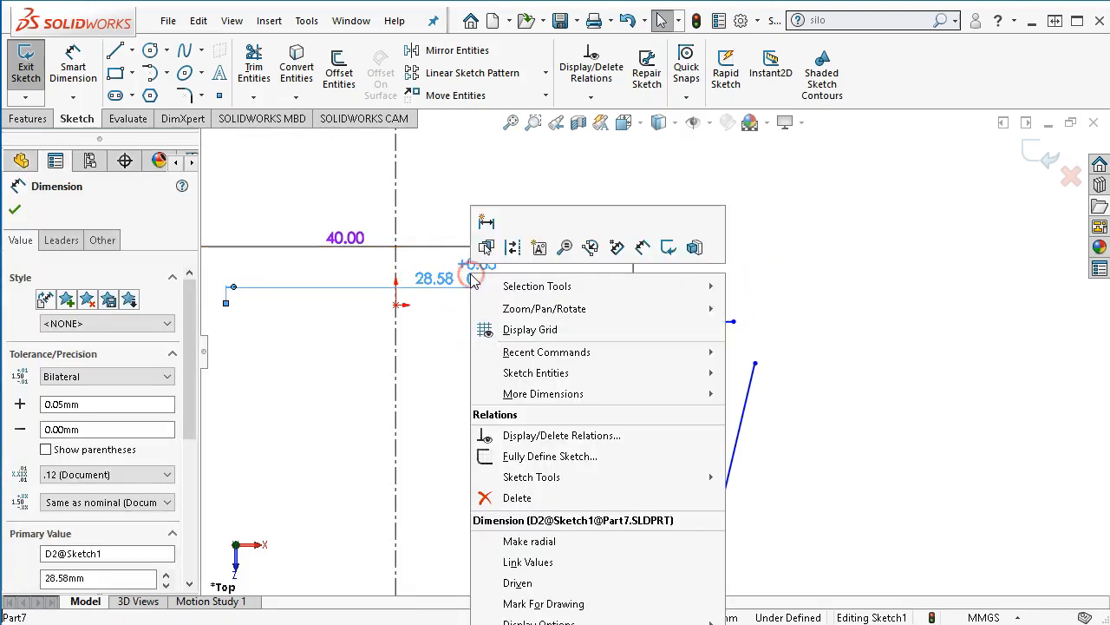
left_click(530, 597)
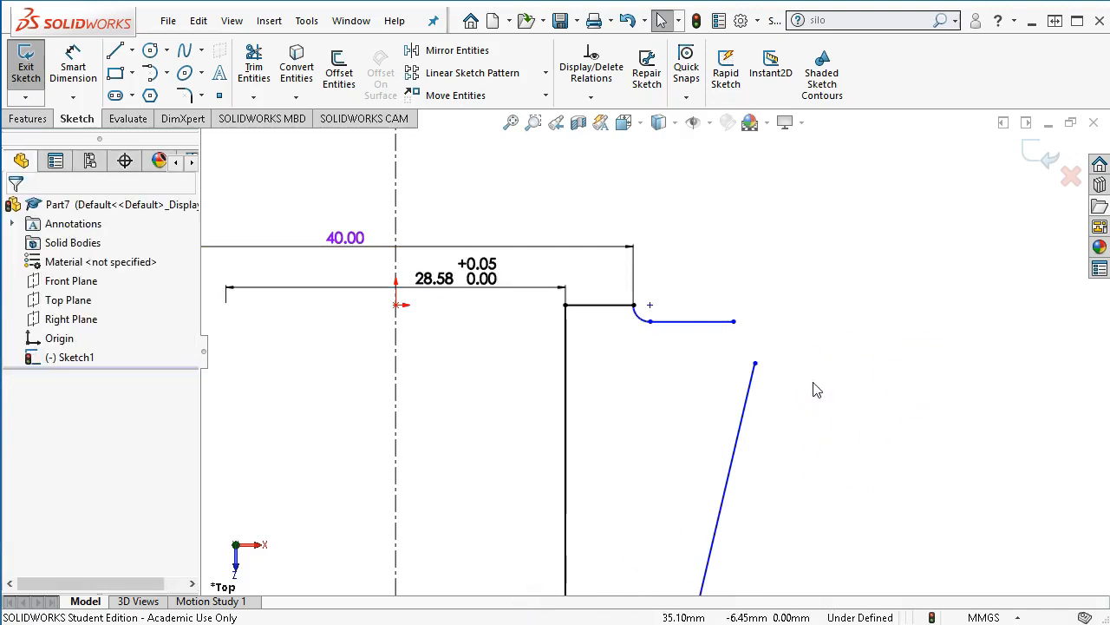
Stretch the horizontal line beyond the arc farther outward and dimension the arc with a 3 mm radius.
left_click_drag(735, 320, 872, 325)
left_click(60, 52)
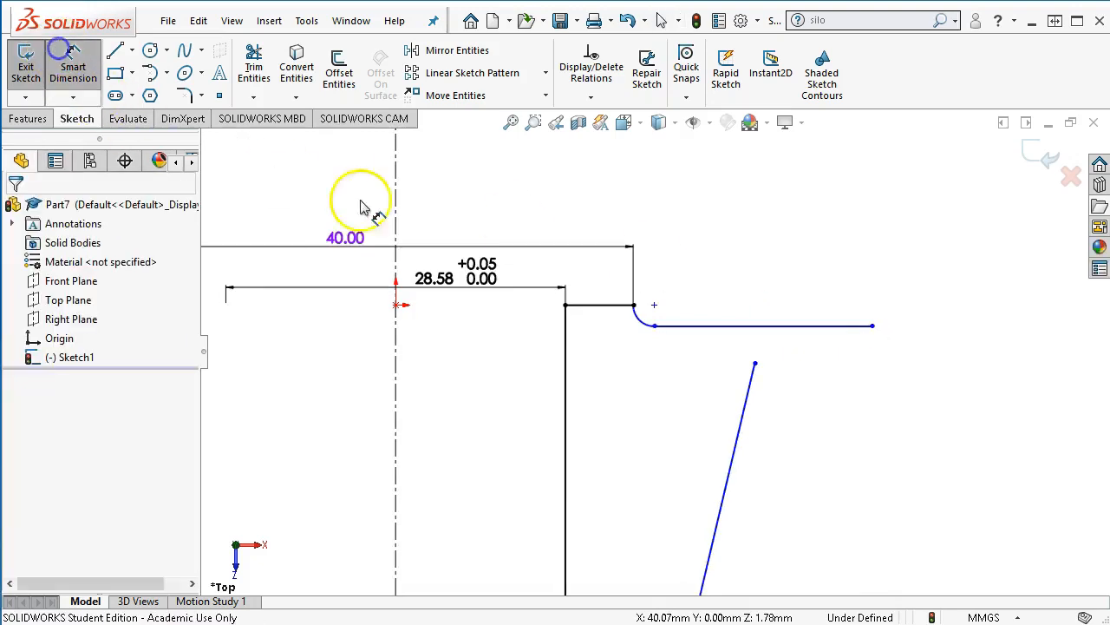
left_click(645, 320)
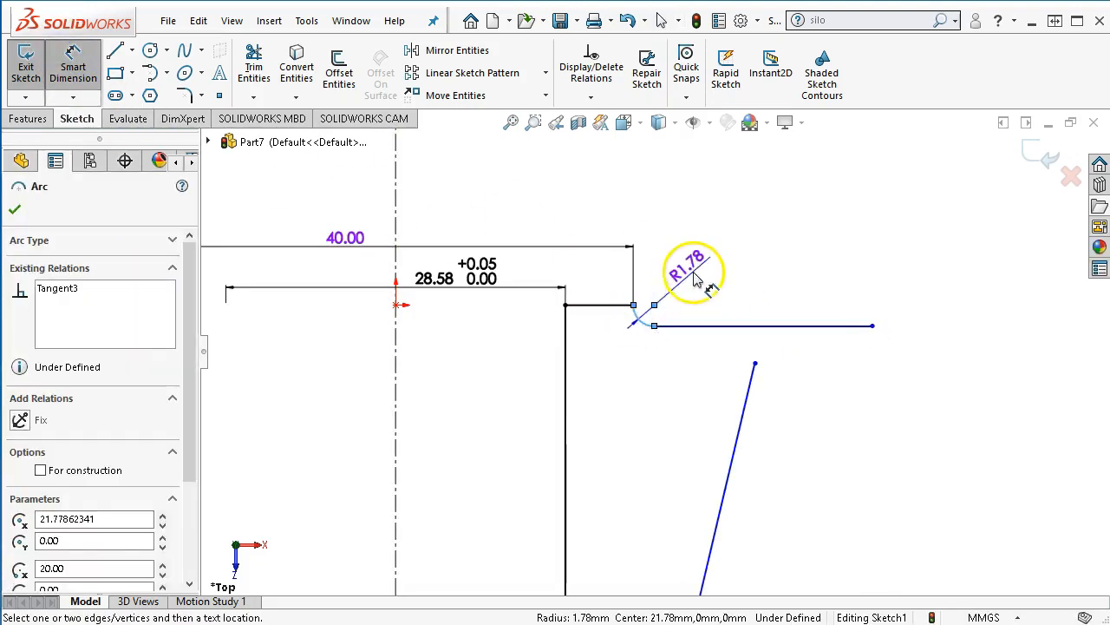
left_click(694, 277)
type("3")
key("Return")
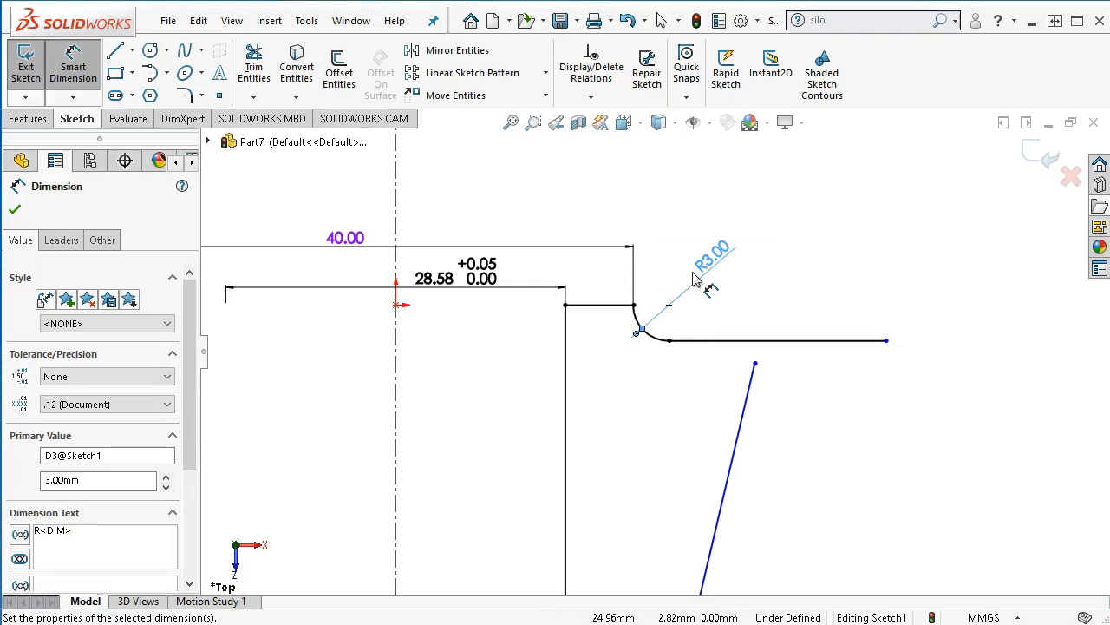
Dimension the short lower vertical line across the centerline as a 19 mm diameter.
scroll(738, 379, "up", 5)
scroll(706, 397, "up", 1)
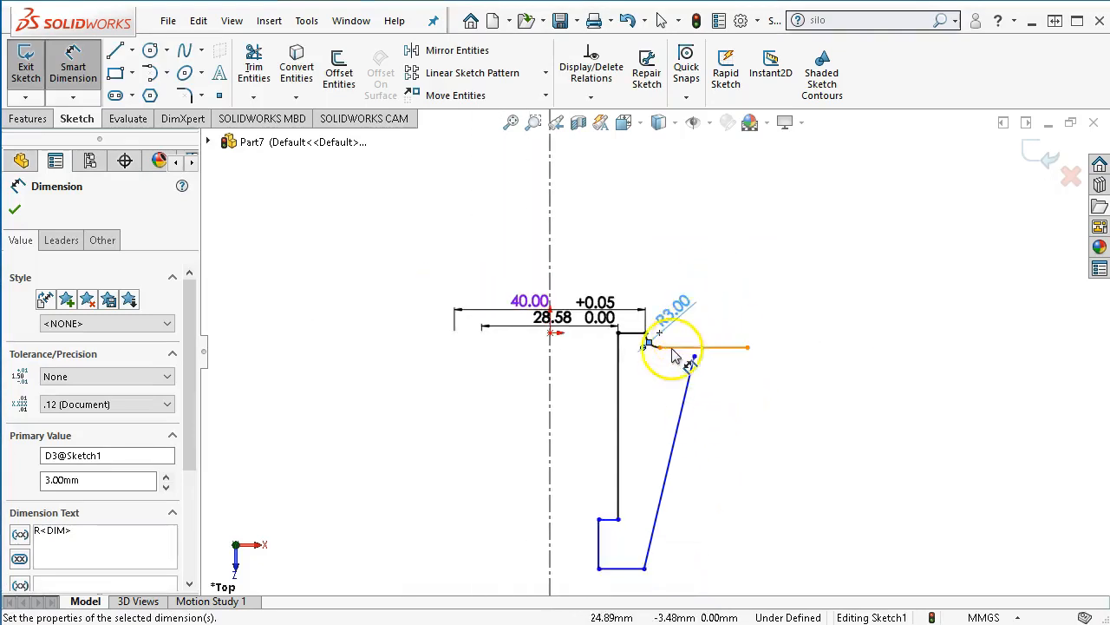
scroll(664, 330, "down", 5)
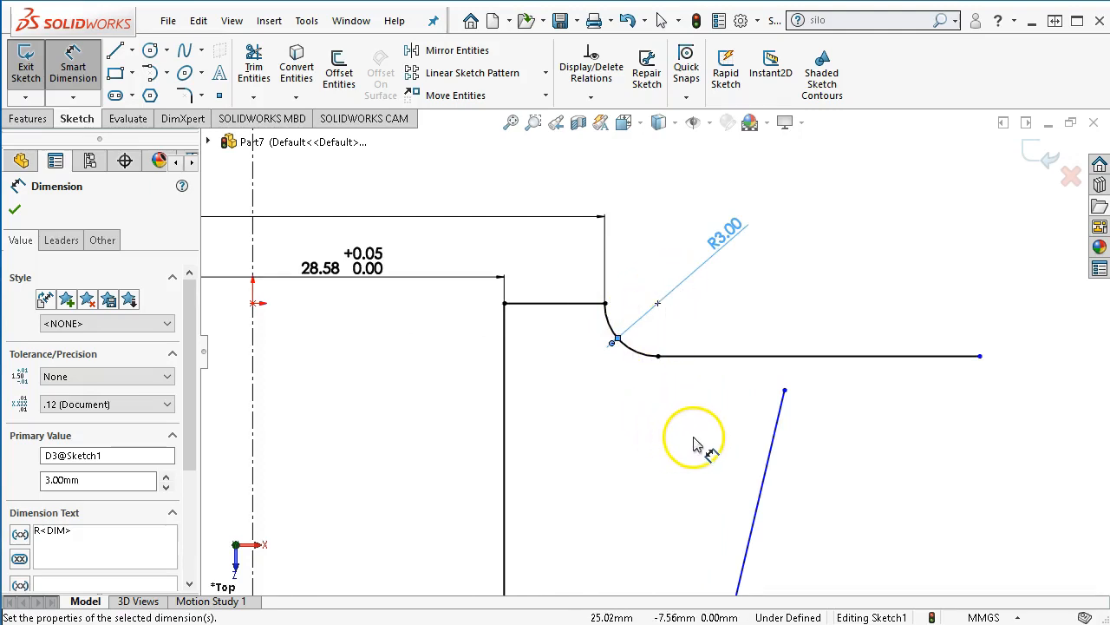
scroll(709, 443, "up", 4)
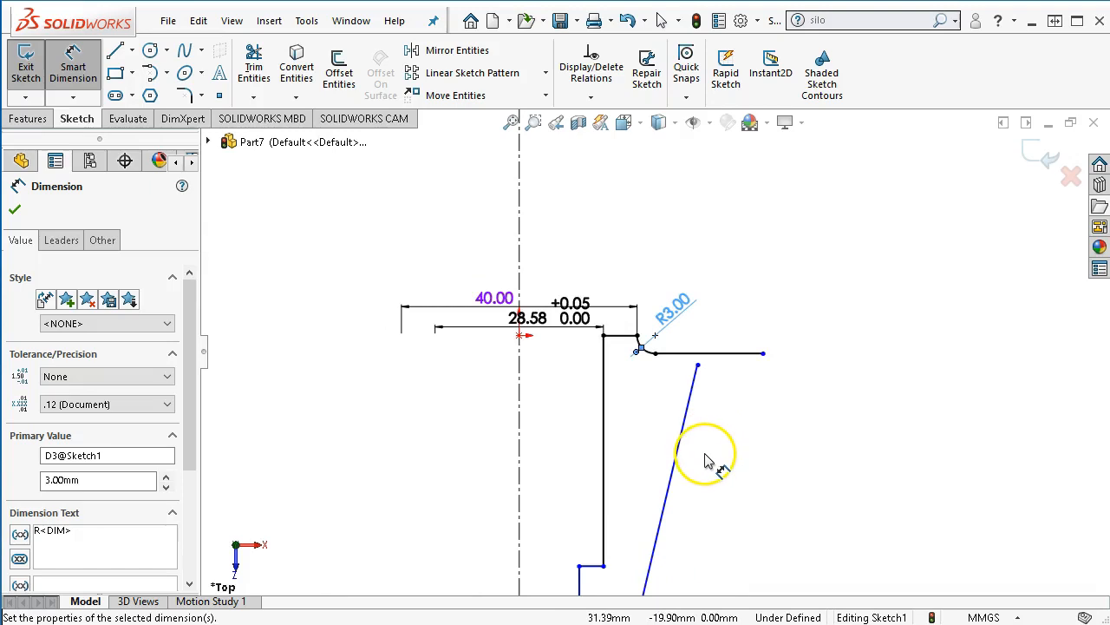
scroll(694, 470, "up", 2)
scroll(586, 450, "up", 1)
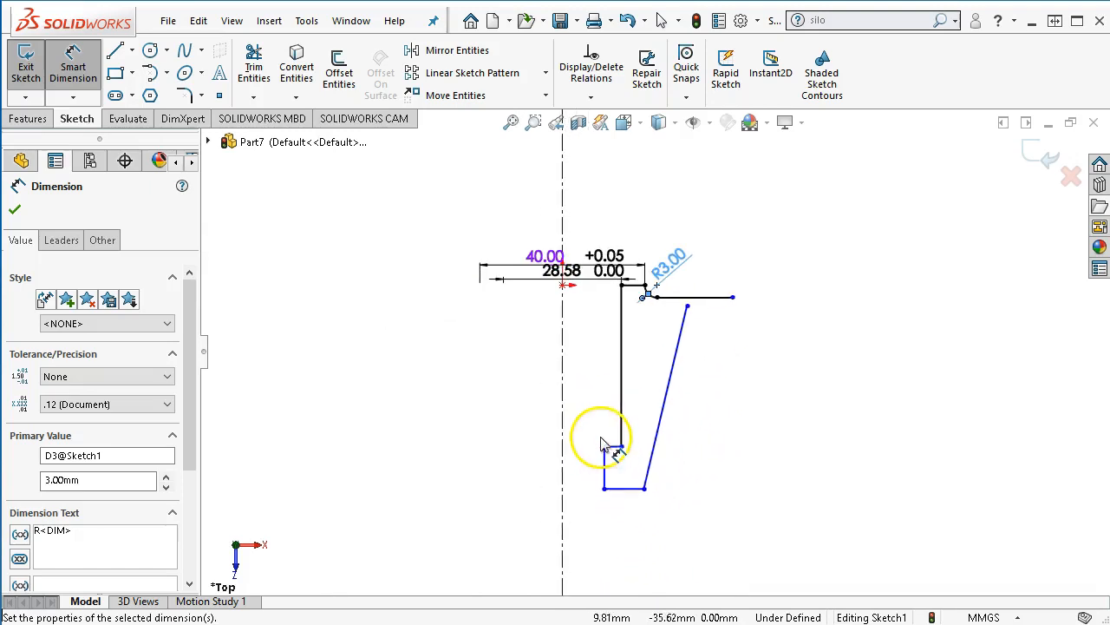
left_click(603, 472)
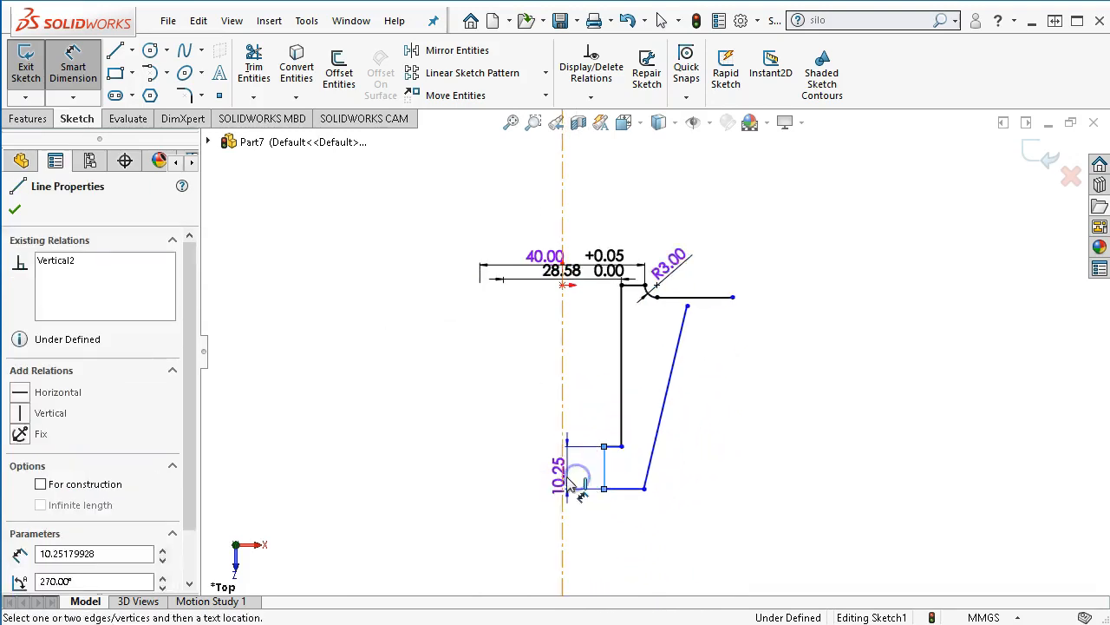
left_click(490, 523)
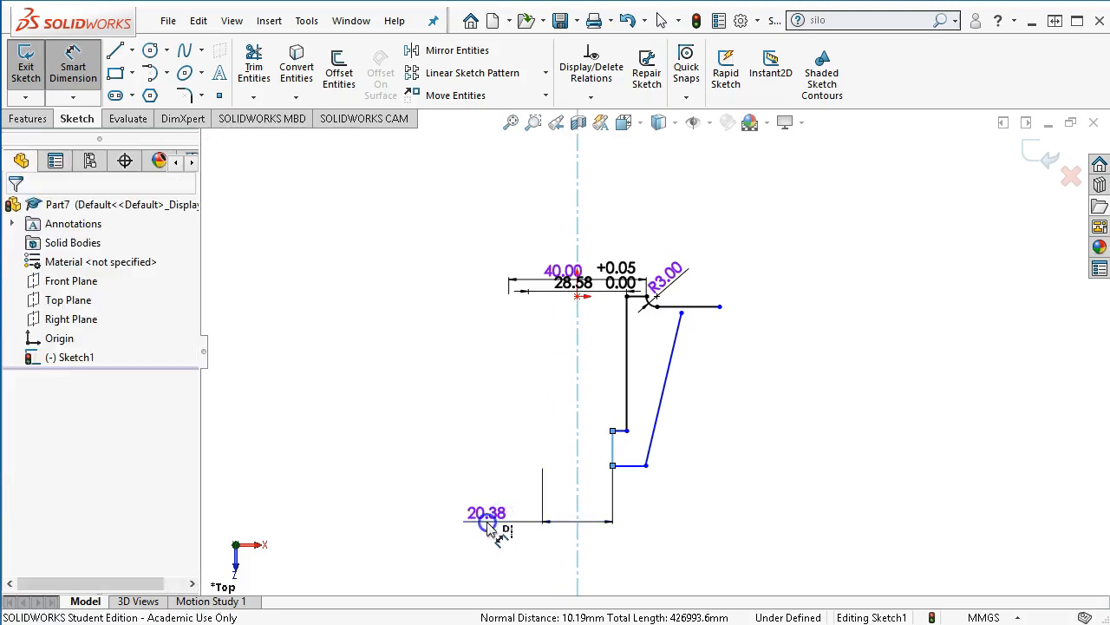
type("19")
key("Return")
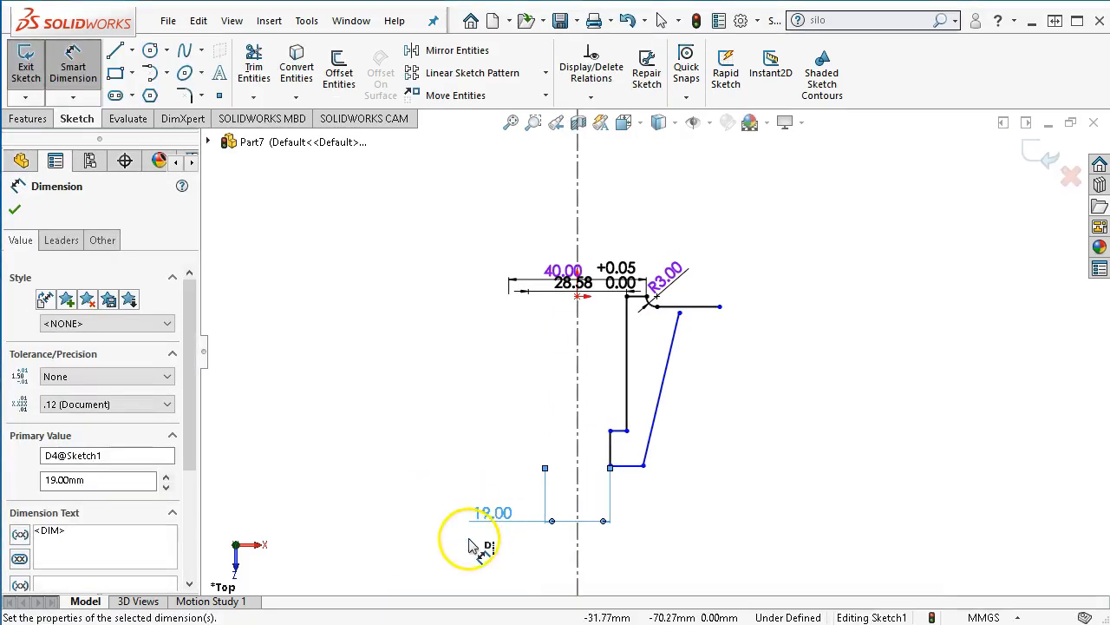
Dimension the length of the short lower vertical line as 20 mm.
left_click(609, 453)
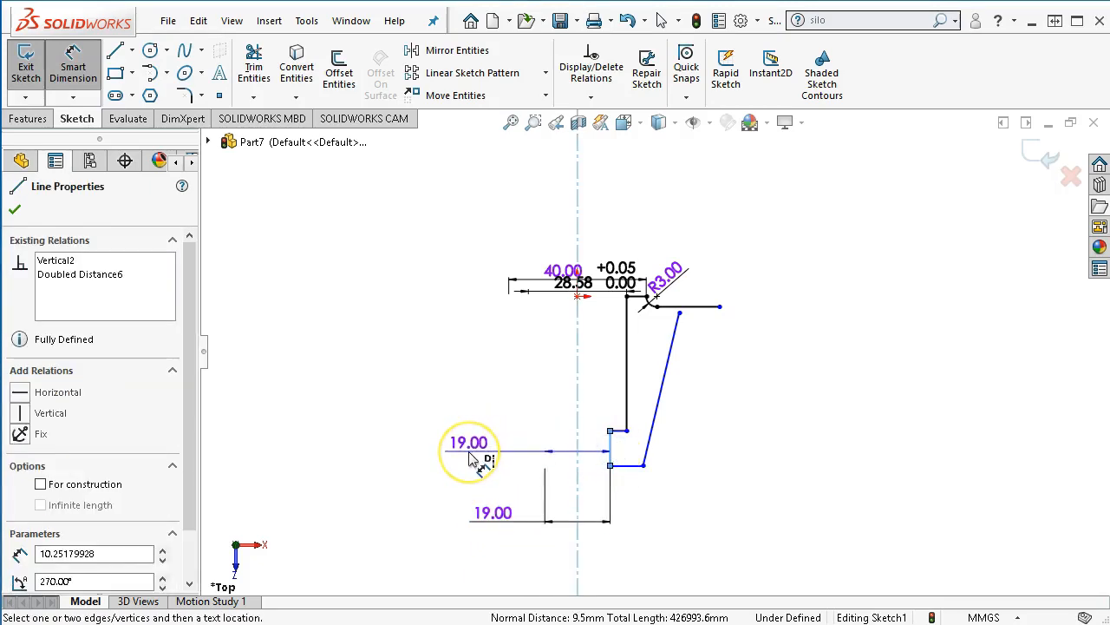
left_click(704, 453)
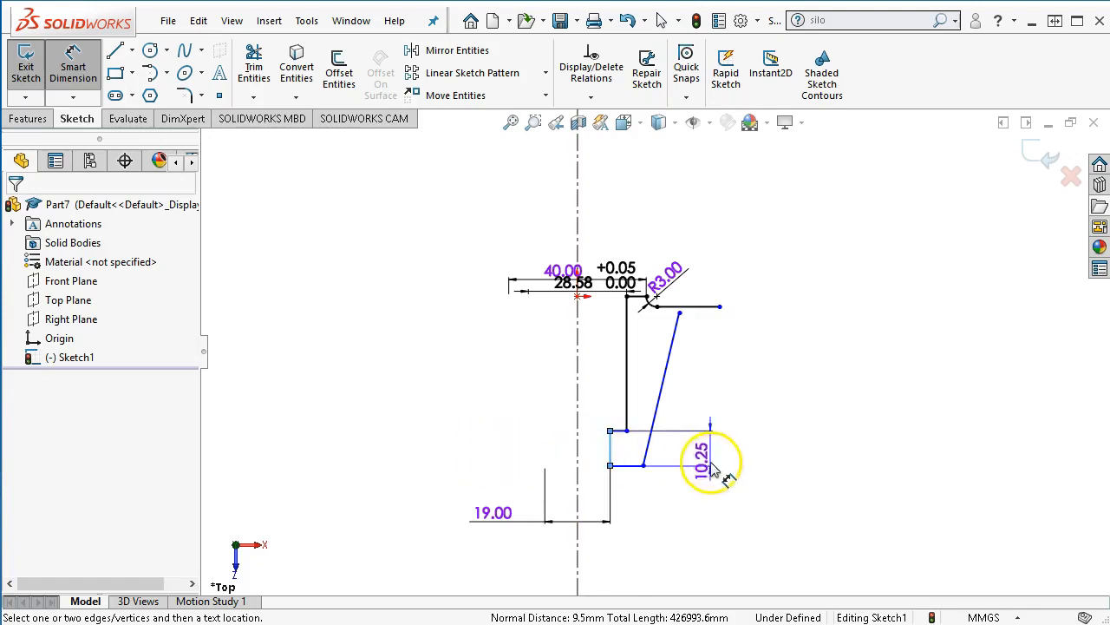
type("20")
key("Return")
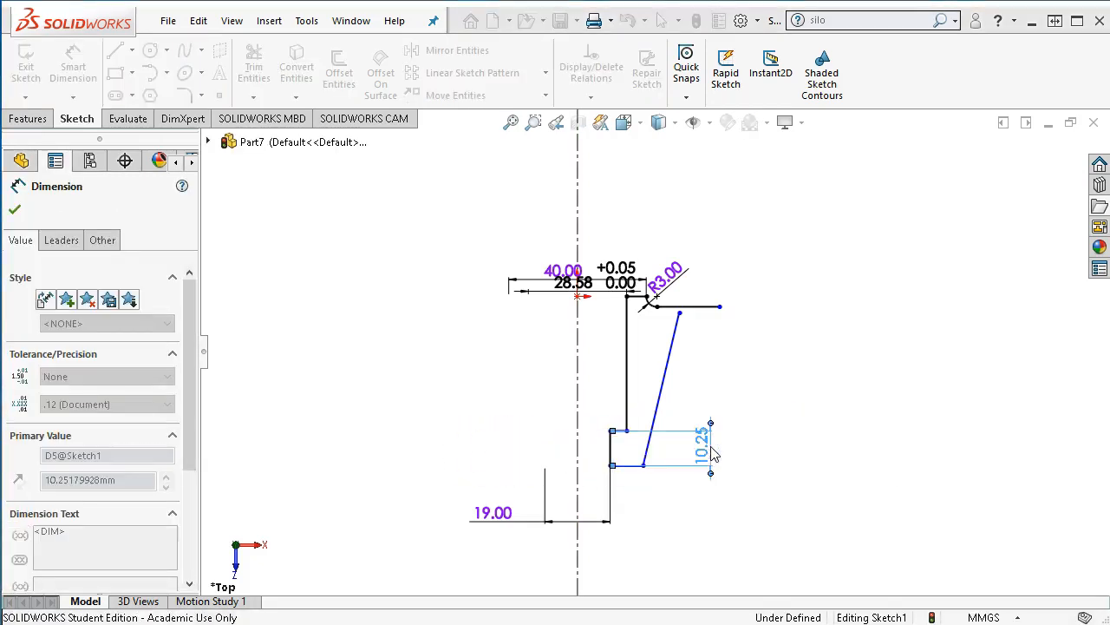
Dimension the length of the long inner vertical line as 73 mm.
left_click(626, 382)
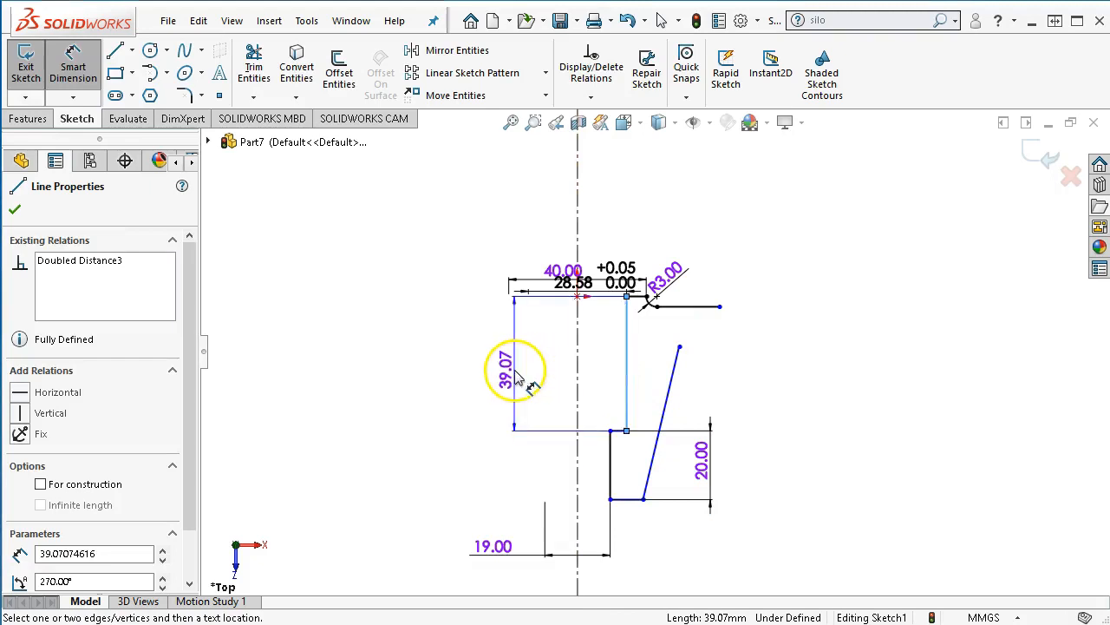
left_click(515, 371)
type("73")
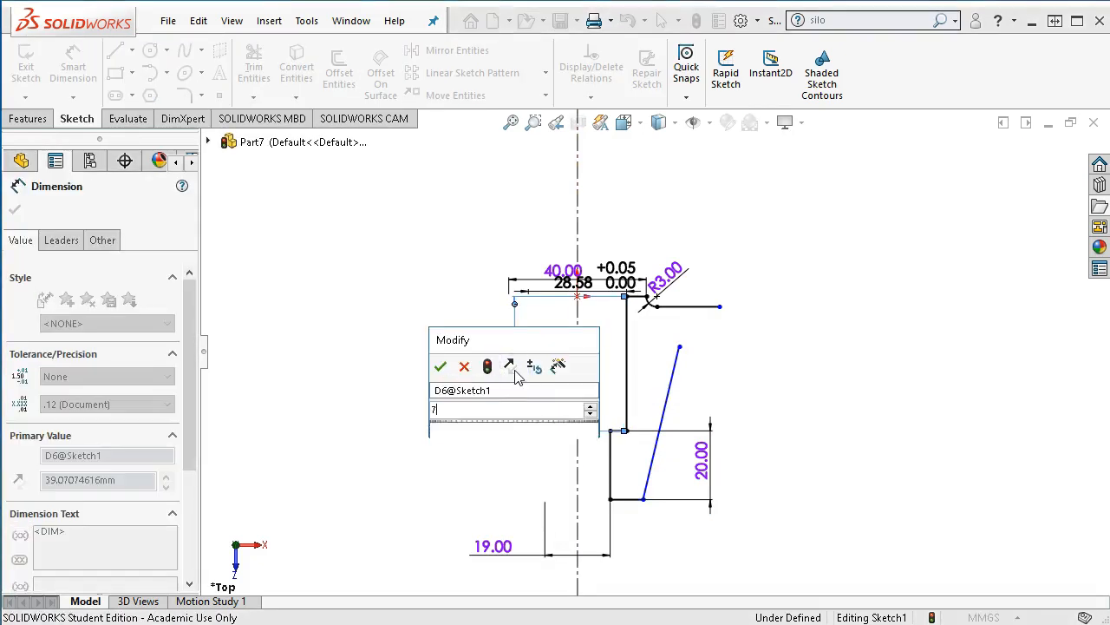
key("Return")
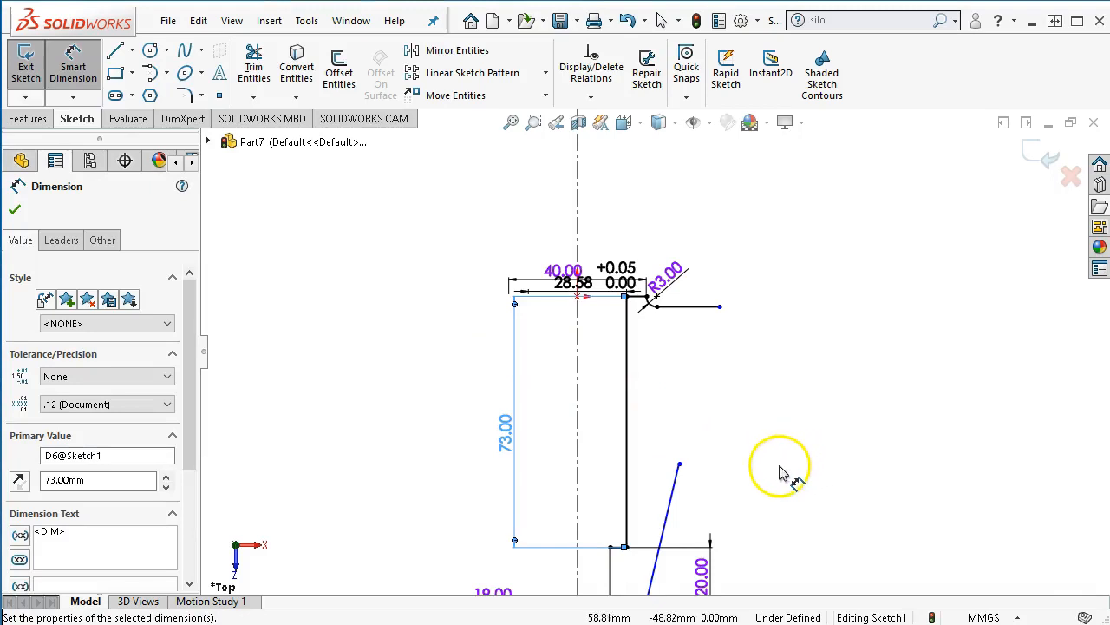
Dimension the bottom line's outer endpoint across the centerline as a 36 mm diameter, and exit dimensioning.
scroll(779, 471, "up", 2)
scroll(773, 472, "down", 1)
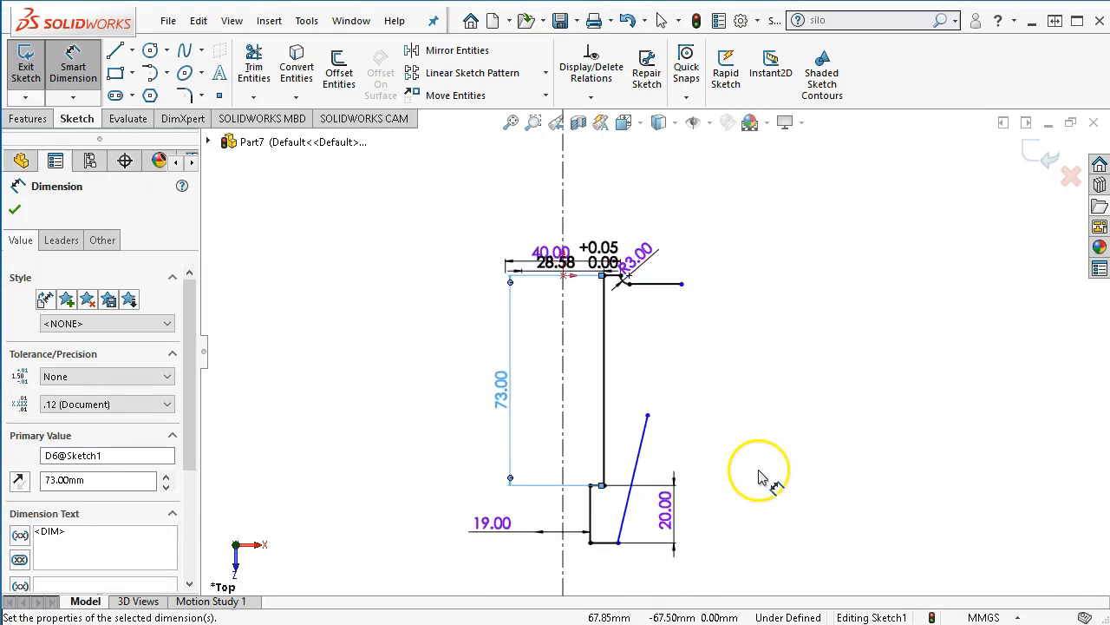
scroll(759, 476, "up", 1)
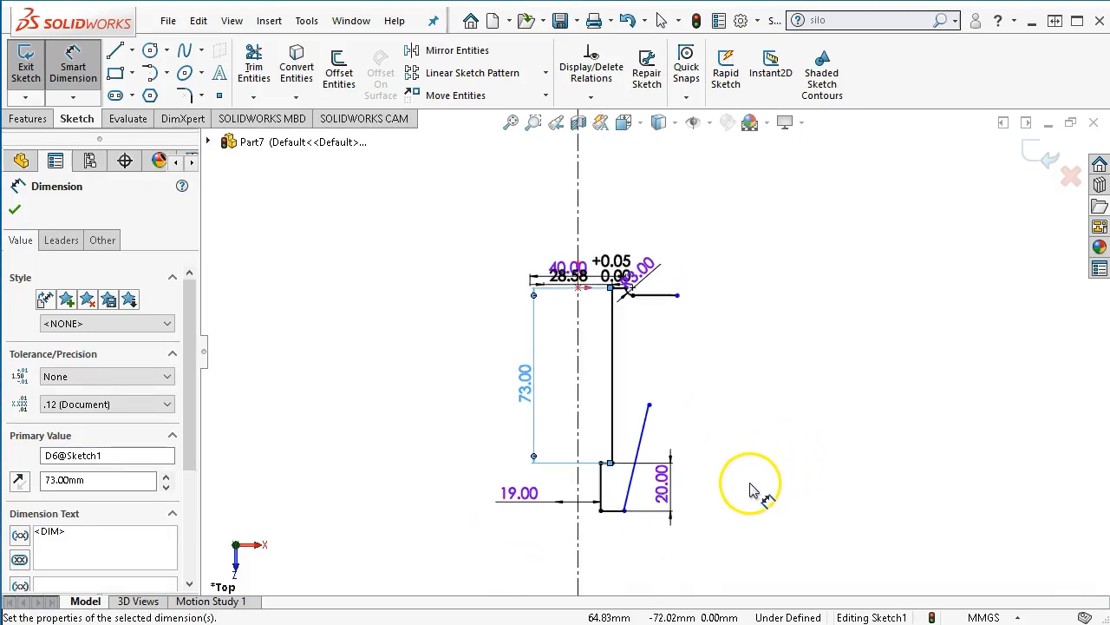
left_click(624, 511)
left_click(578, 551)
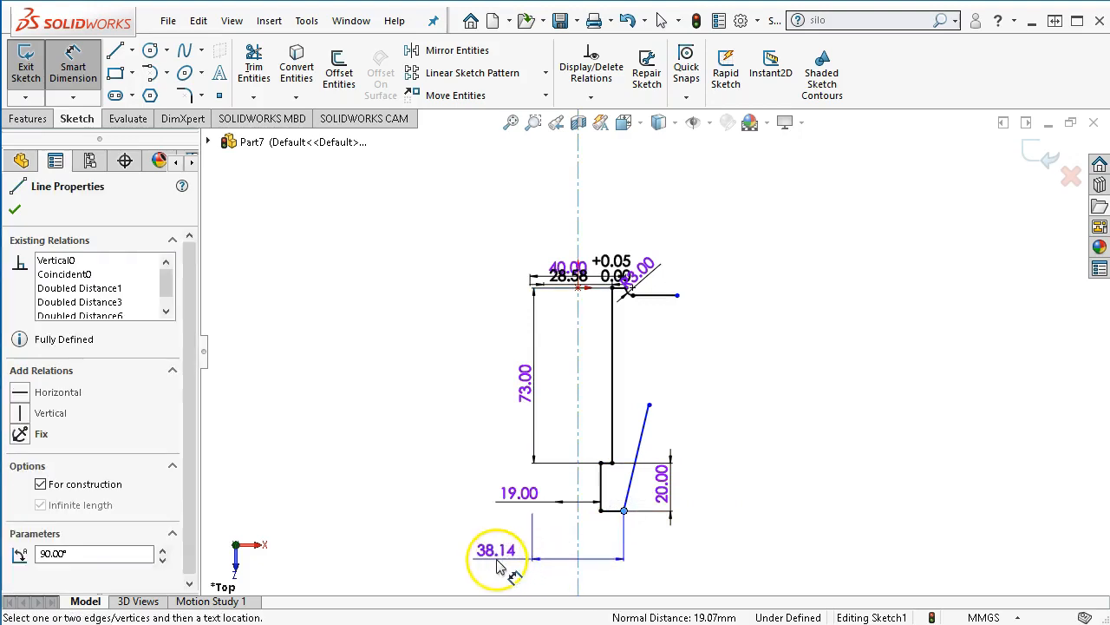
left_click(498, 566)
type("36")
key("Return")
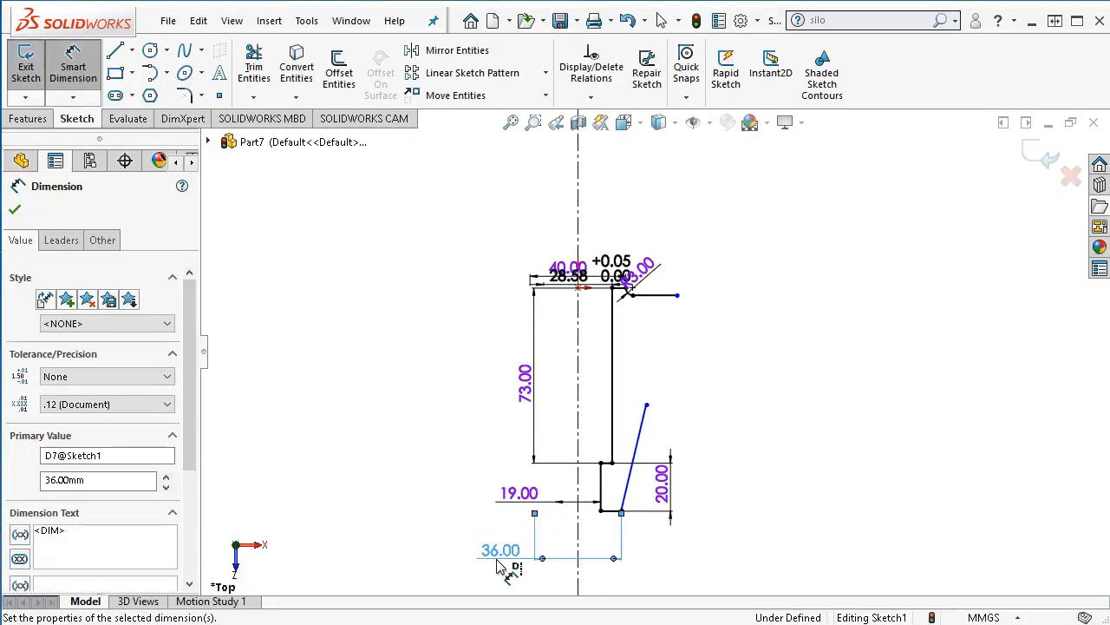
right_click(699, 372)
left_click(737, 416)
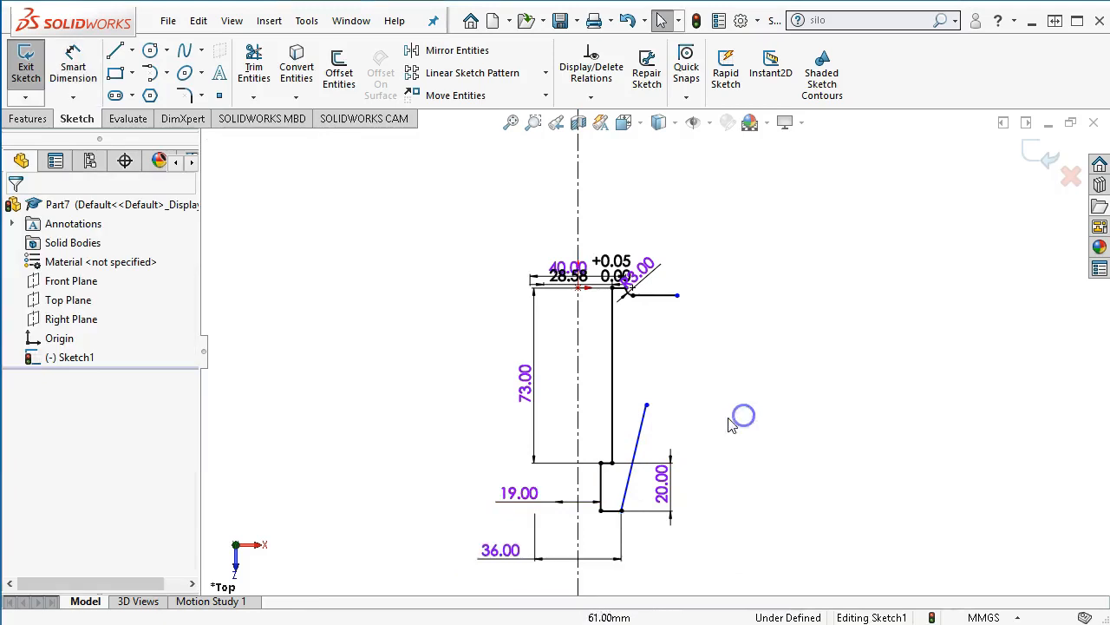
Move the slanted line's upper endpoint up and inward, and align it vertically with the top line's outer endpoint using a Vertical relation.
left_click_drag(647, 407, 626, 345)
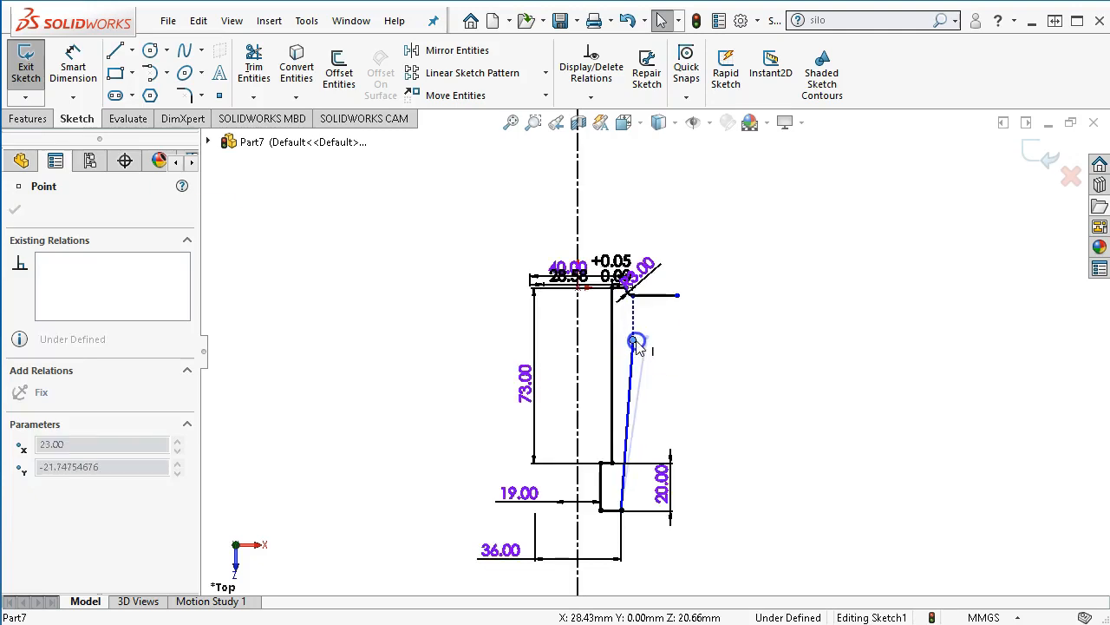
left_click_drag(637, 344, 636, 340)
scroll(651, 334, "down", 3)
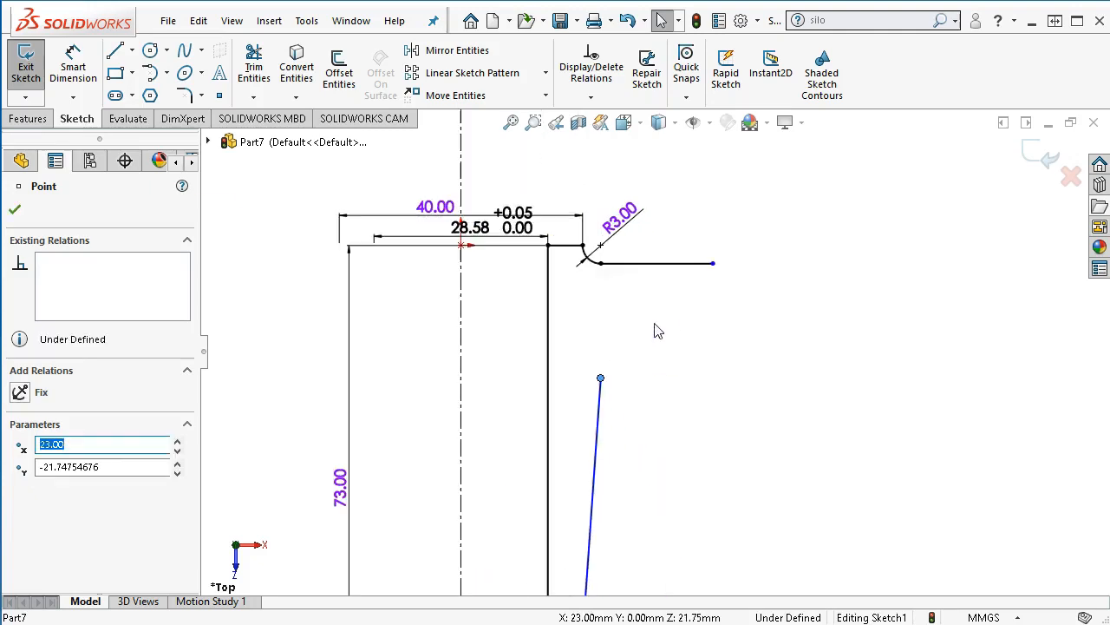
left_click(583, 247)
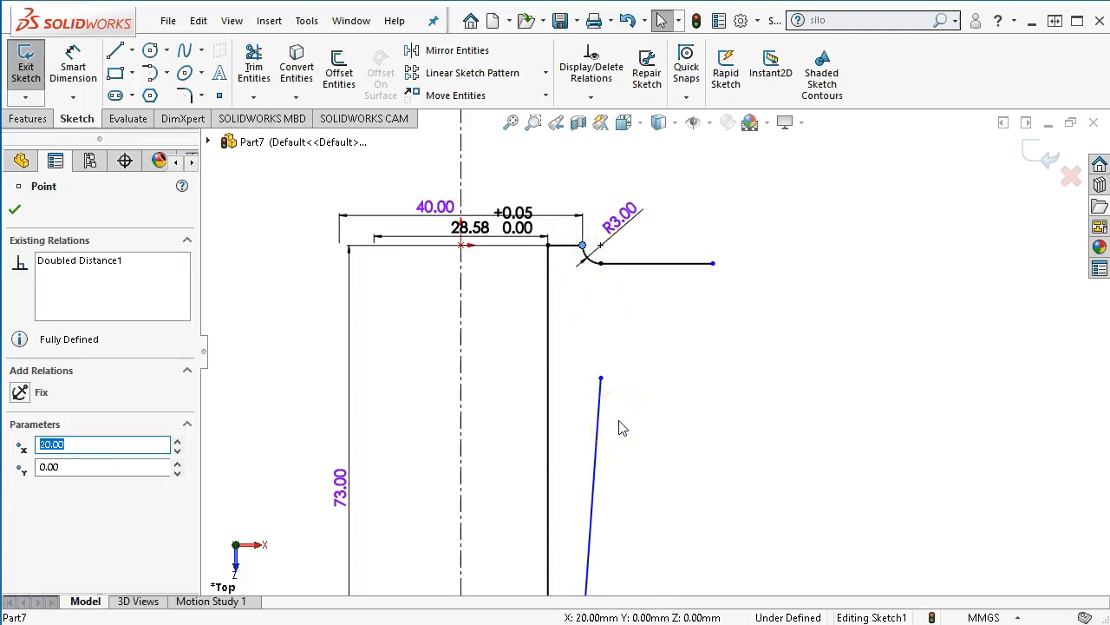
left_click(600, 378, "ctrl")
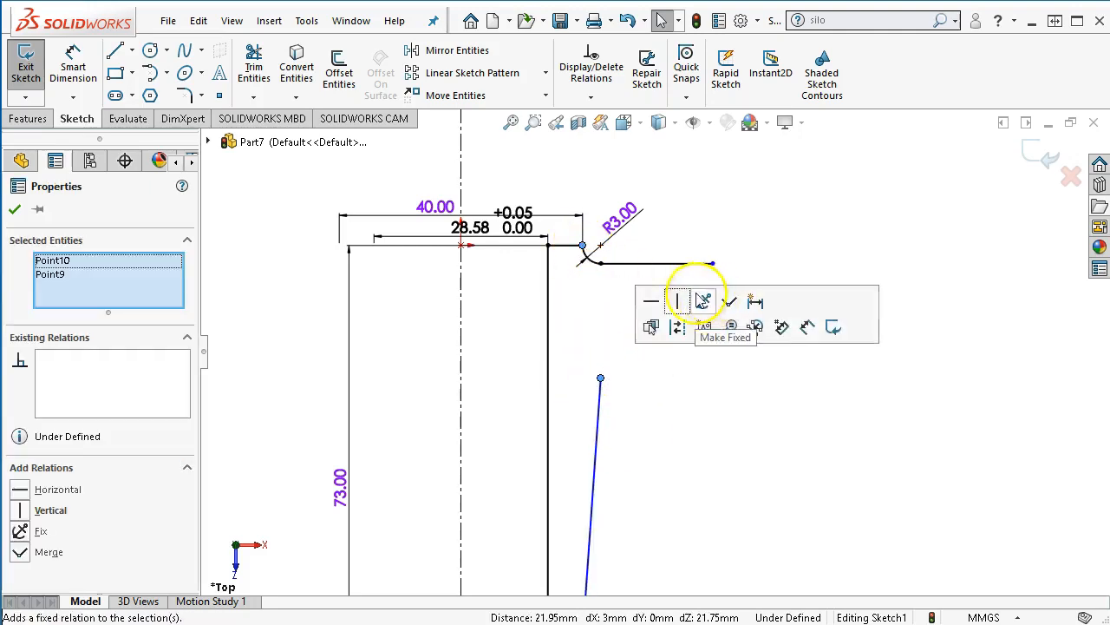
left_click(677, 302)
left_click(664, 397)
From the slanted line's upper end, sketch connected lines about 19 mm outward, 21 mm down, 4 mm outward and 28 mm up.
scroll(723, 396, "up", 2)
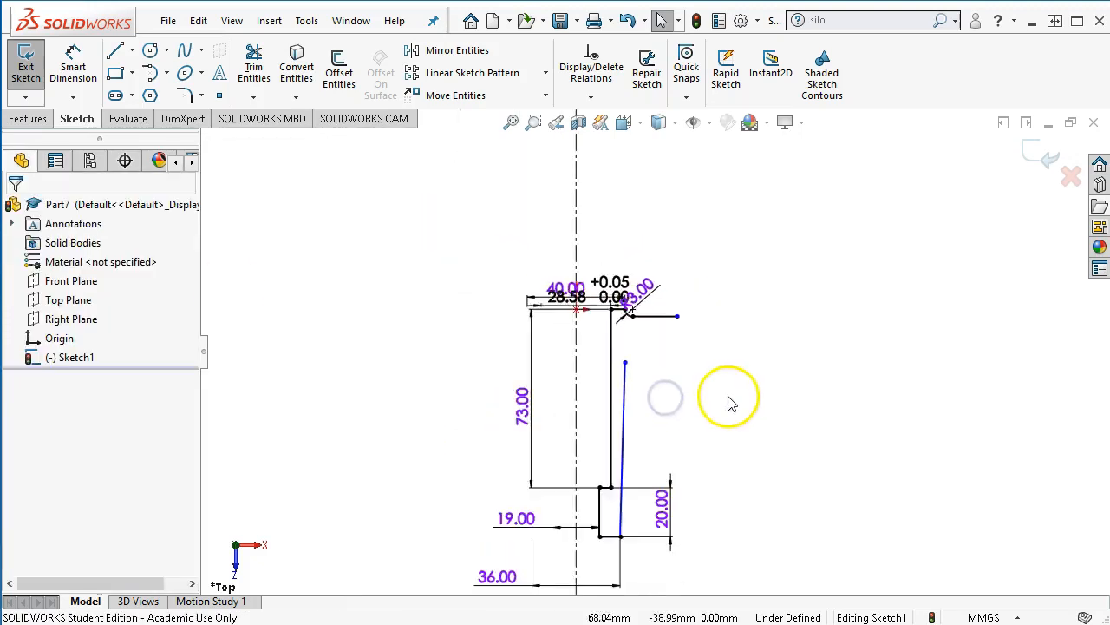
scroll(616, 446, "down", 5)
scroll(688, 287, "up", 2)
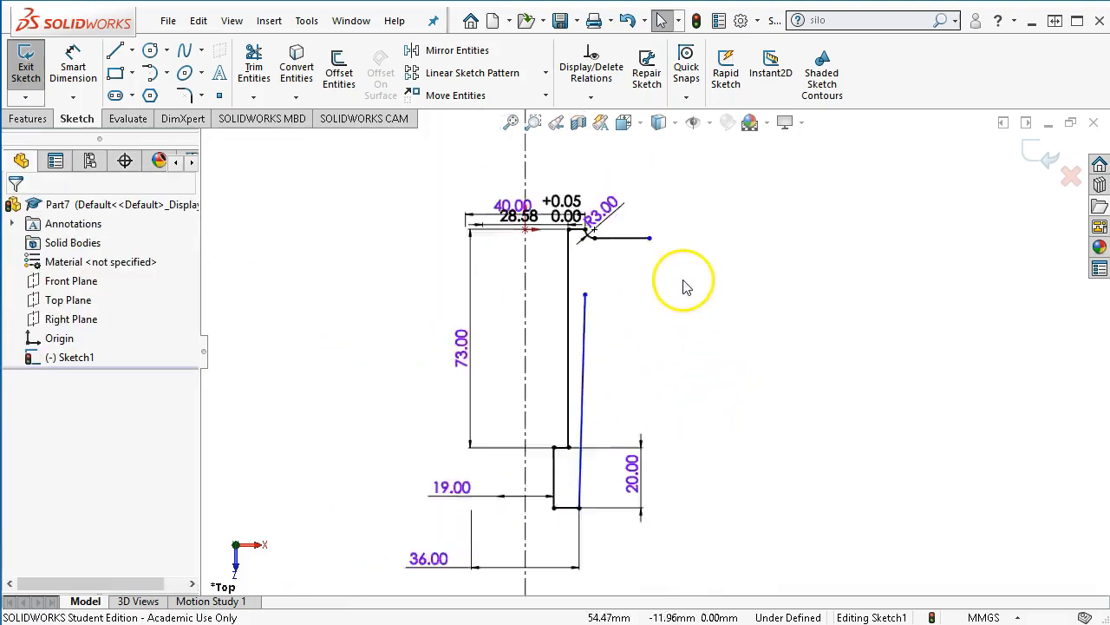
scroll(674, 290, "down", 3)
left_click(115, 52)
left_click(495, 353)
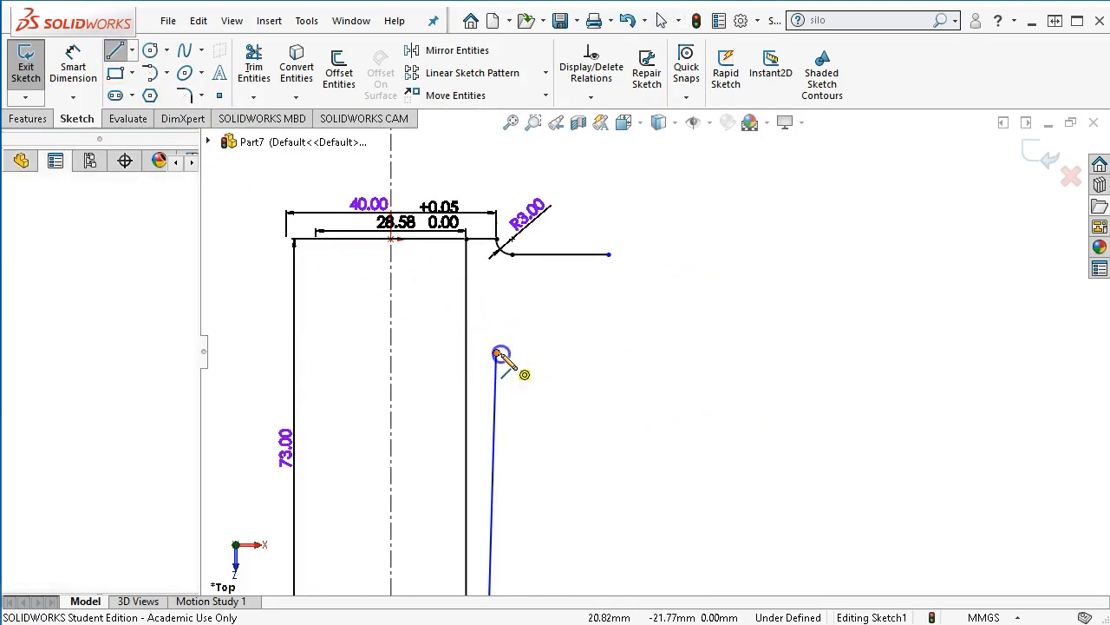
left_click(594, 353)
left_click(595, 461)
left_click(617, 461)
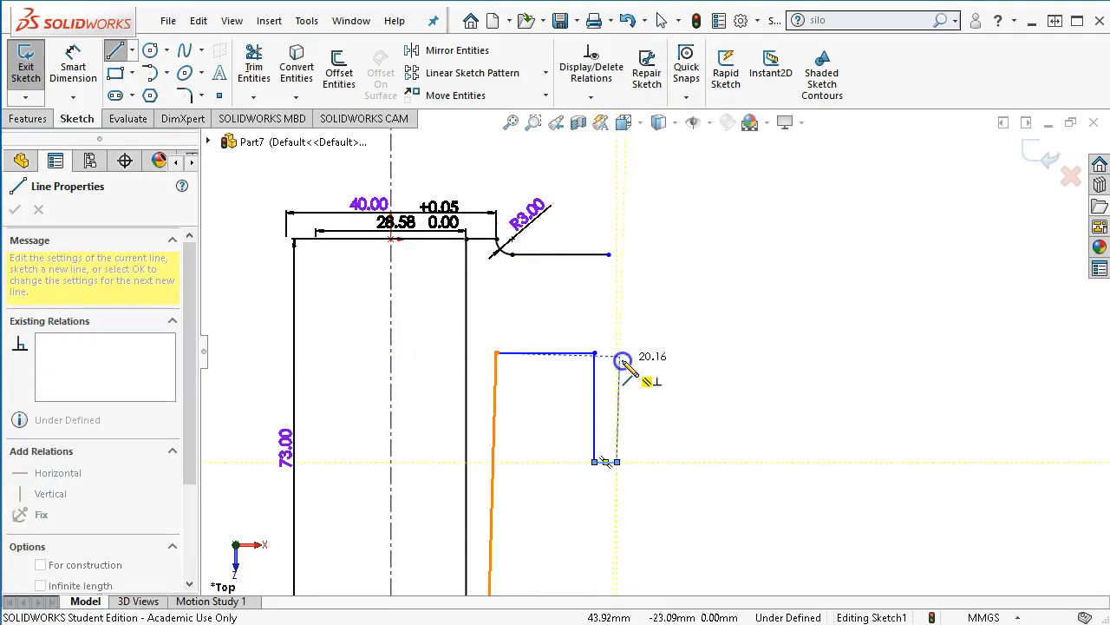
left_click(618, 314)
right_click(649, 335)
left_click(707, 335)
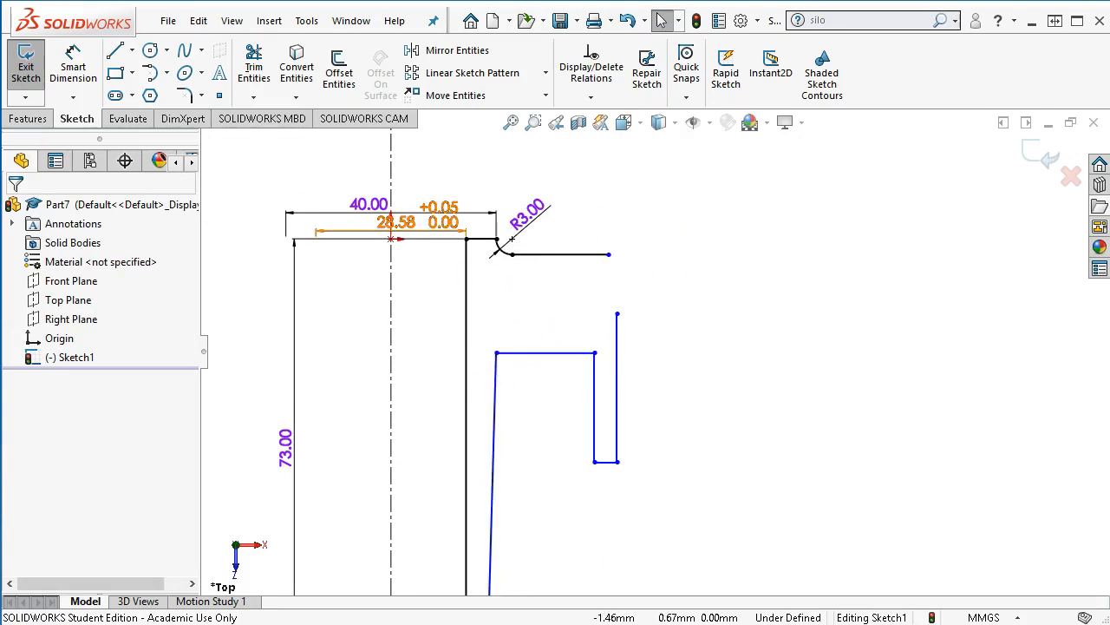
Dimension the vertical distance between the two horizontal web lines as 12 mm.
left_click(73, 65)
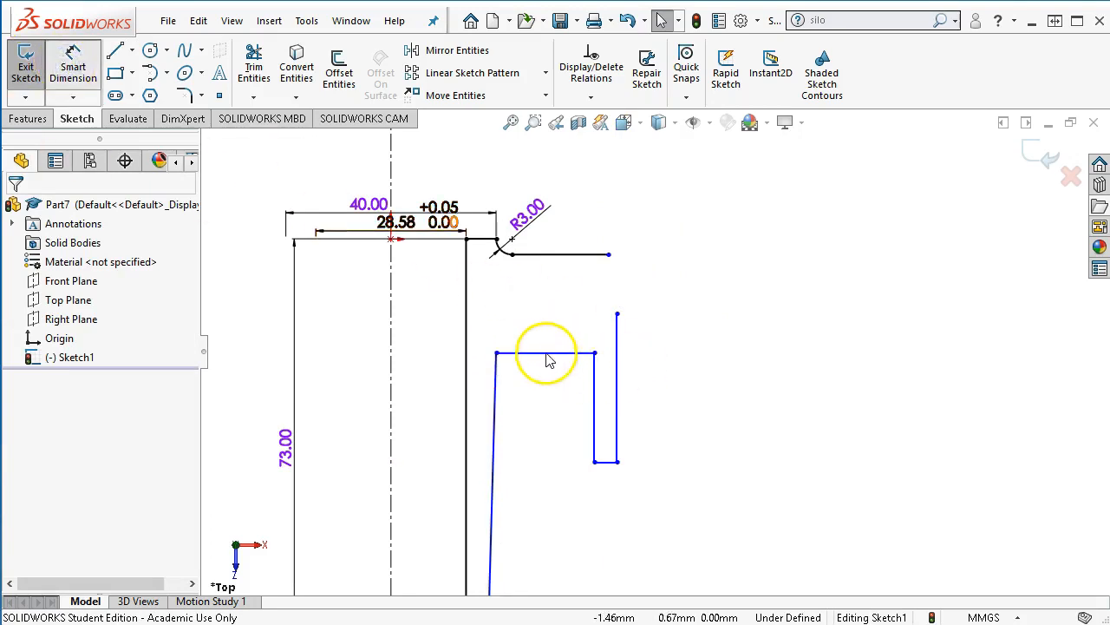
left_click(553, 352)
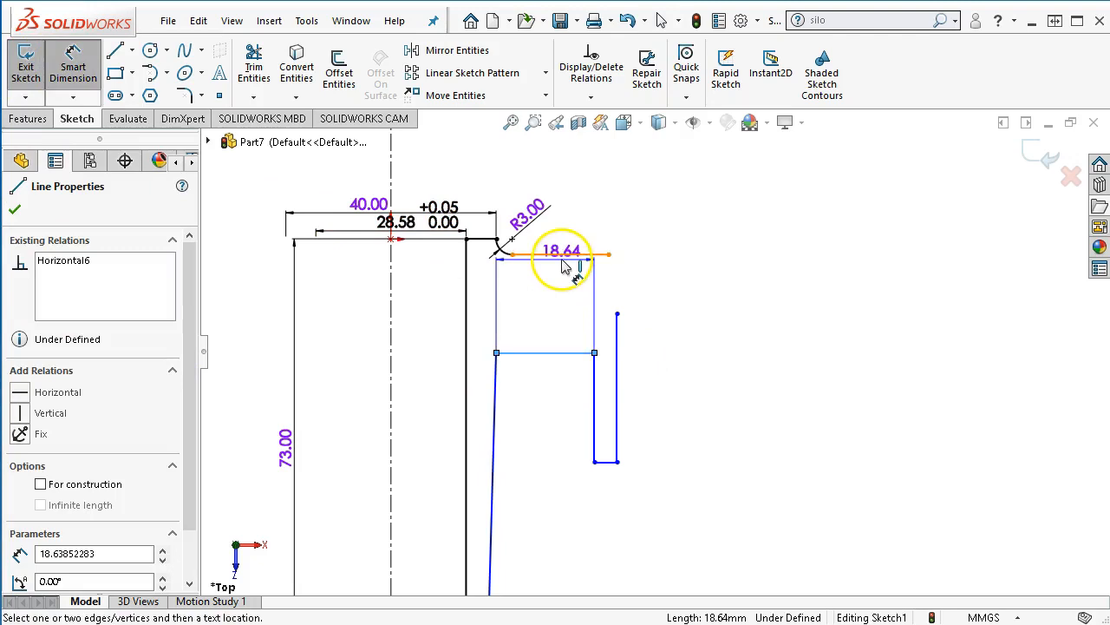
left_click(562, 255)
left_click(560, 314)
type("12")
key("Return")
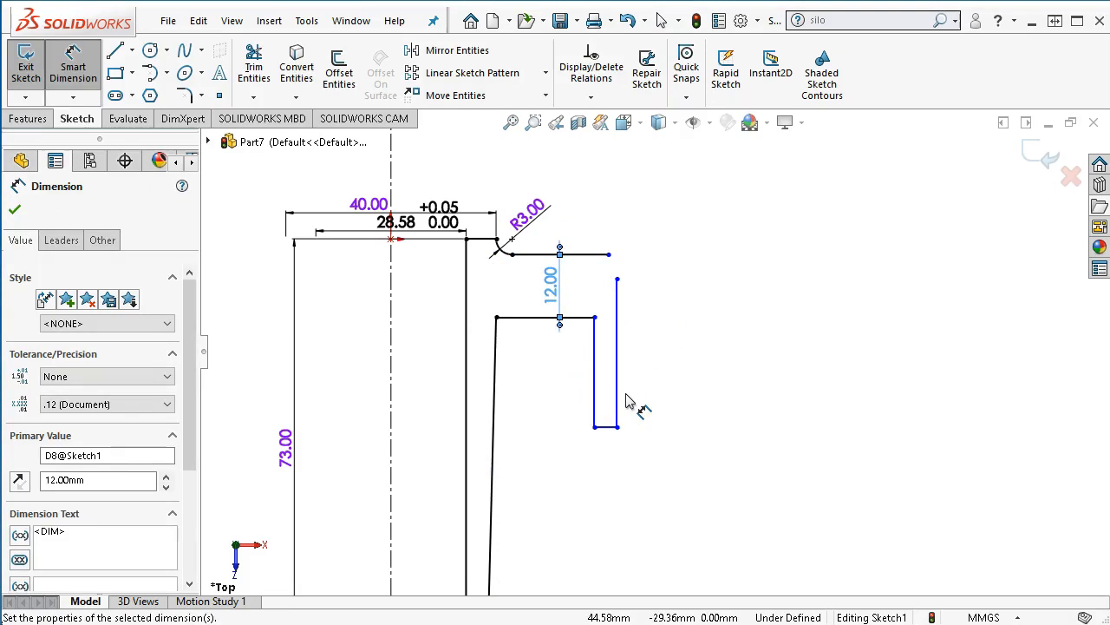
Dimension the rim's inner vertical line across the centerline as a 105 mm diameter.
left_click(594, 390)
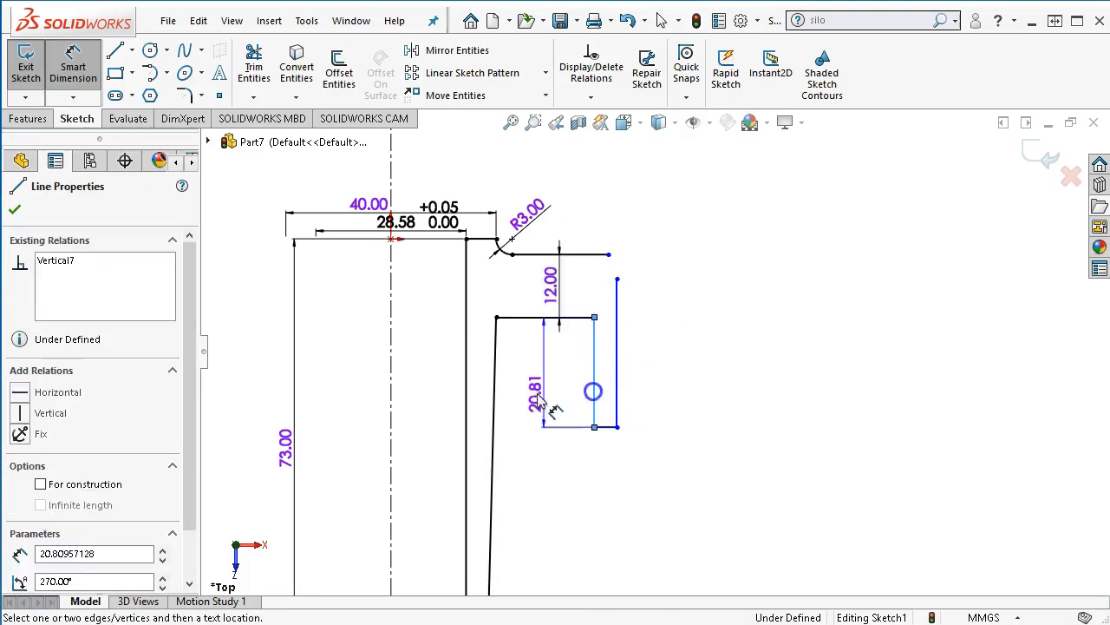
left_click(391, 407)
scroll(512, 445, "up", 4)
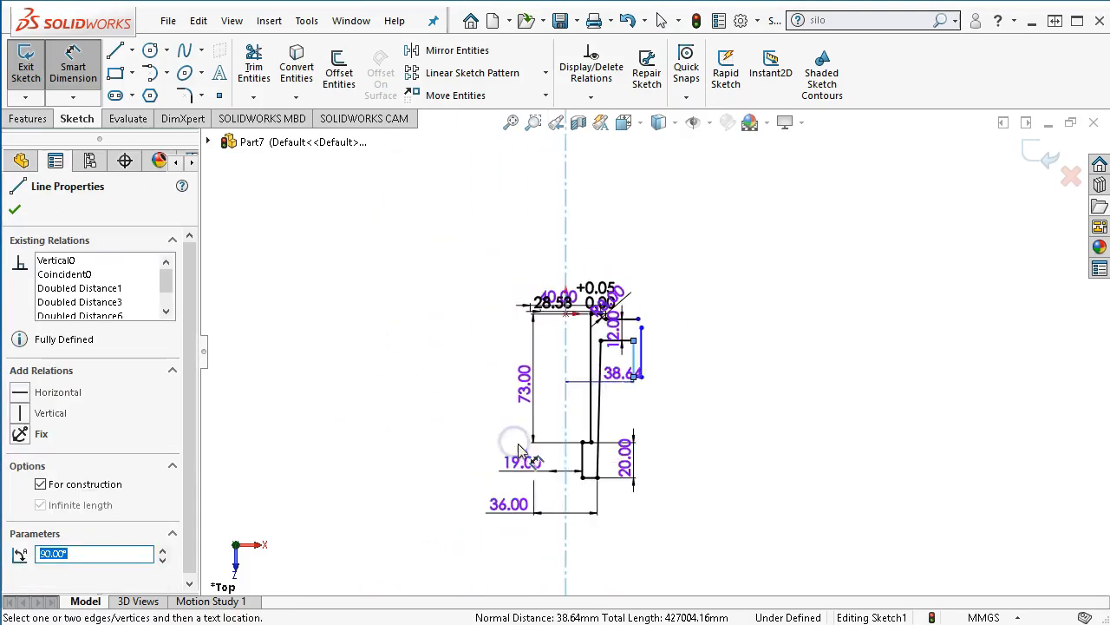
left_click(523, 556)
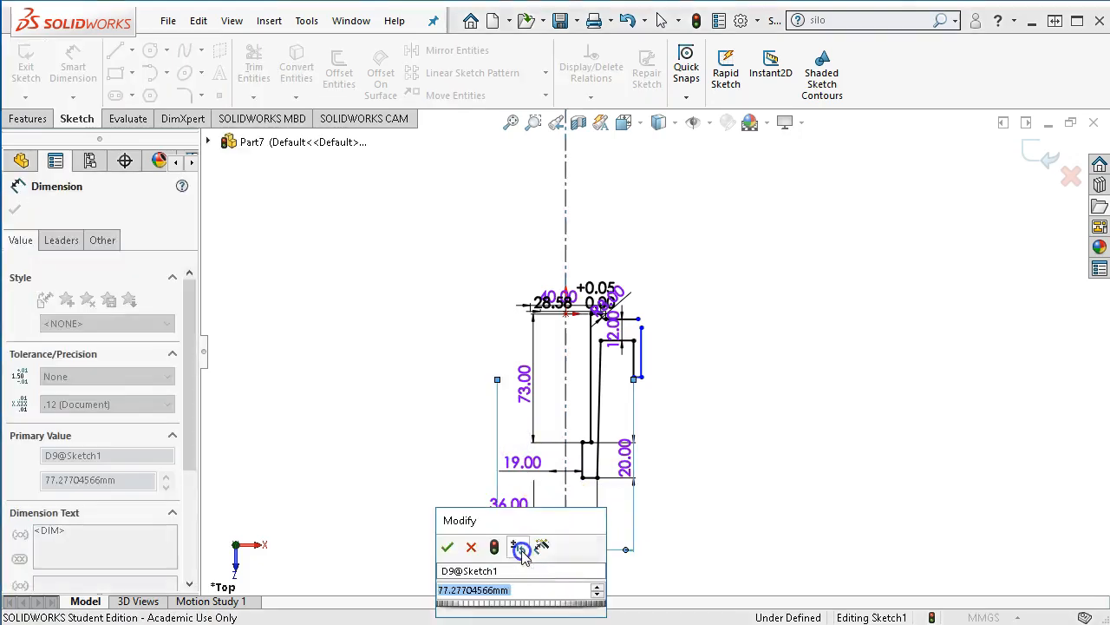
key("Return")
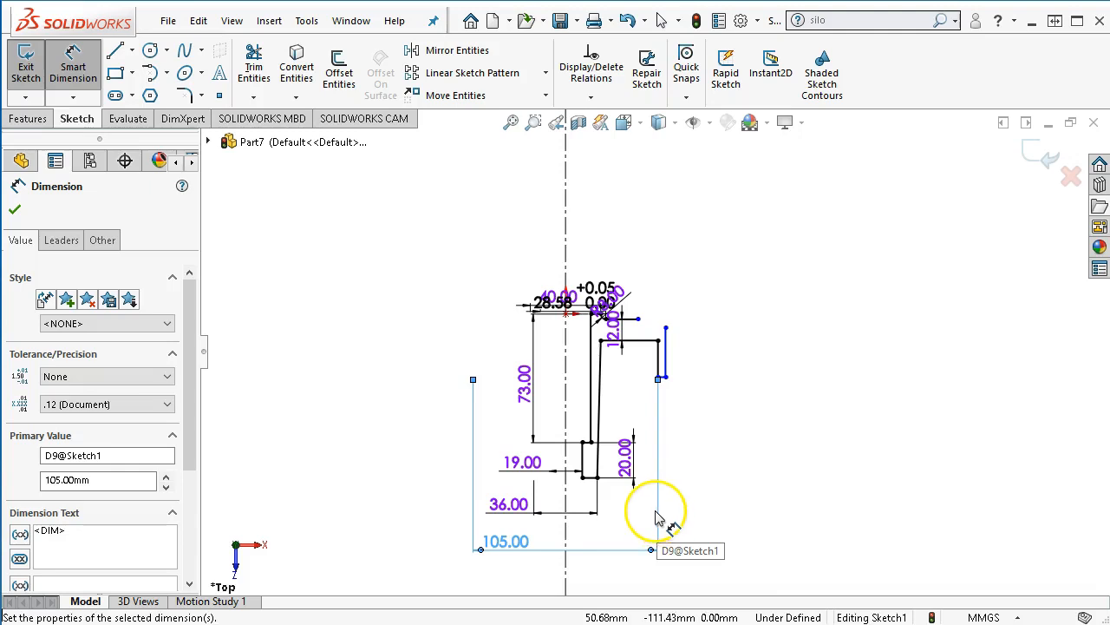
Dimension the rim's outer vertical line across the centerline as a 114 mm diameter, and exit dimensioning.
left_click(667, 359)
left_click(566, 473)
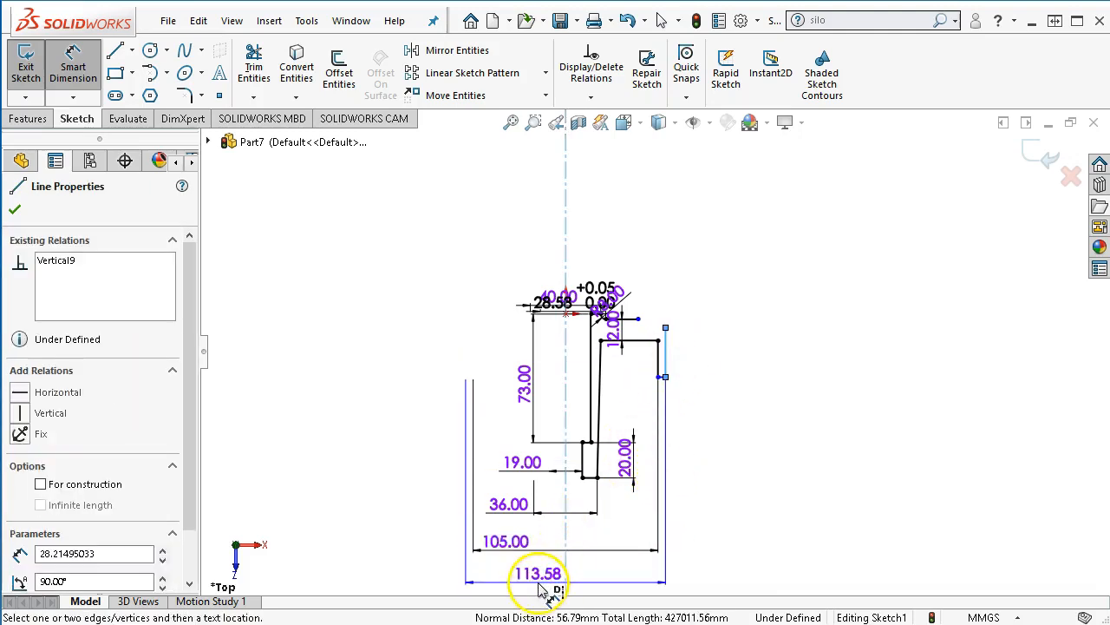
left_click(536, 579)
type("114")
key("Return")
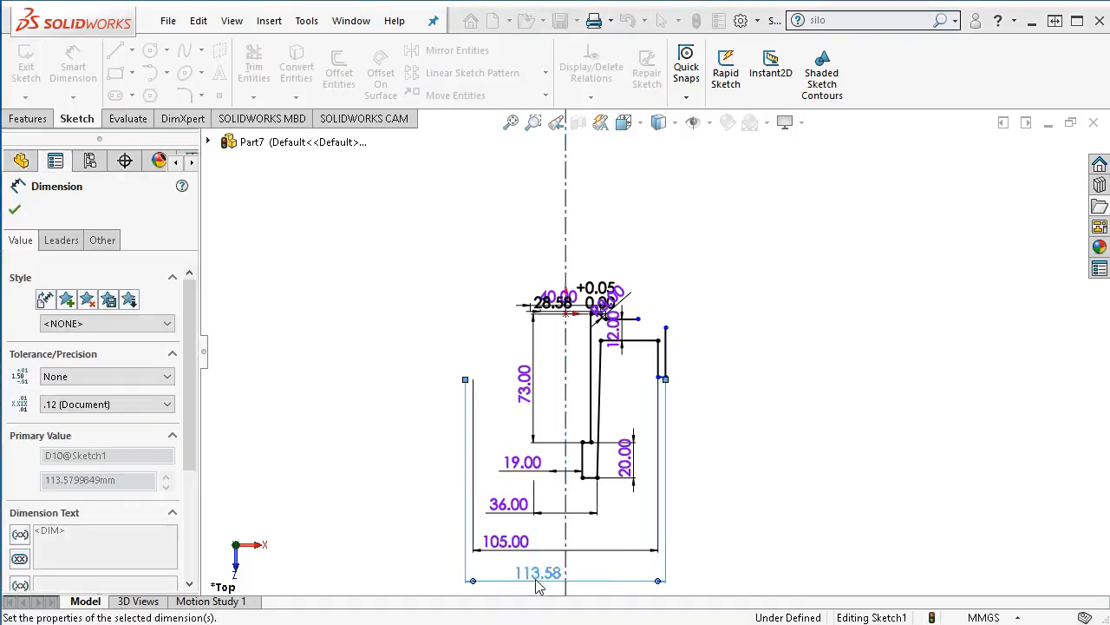
scroll(690, 333, "down", 3)
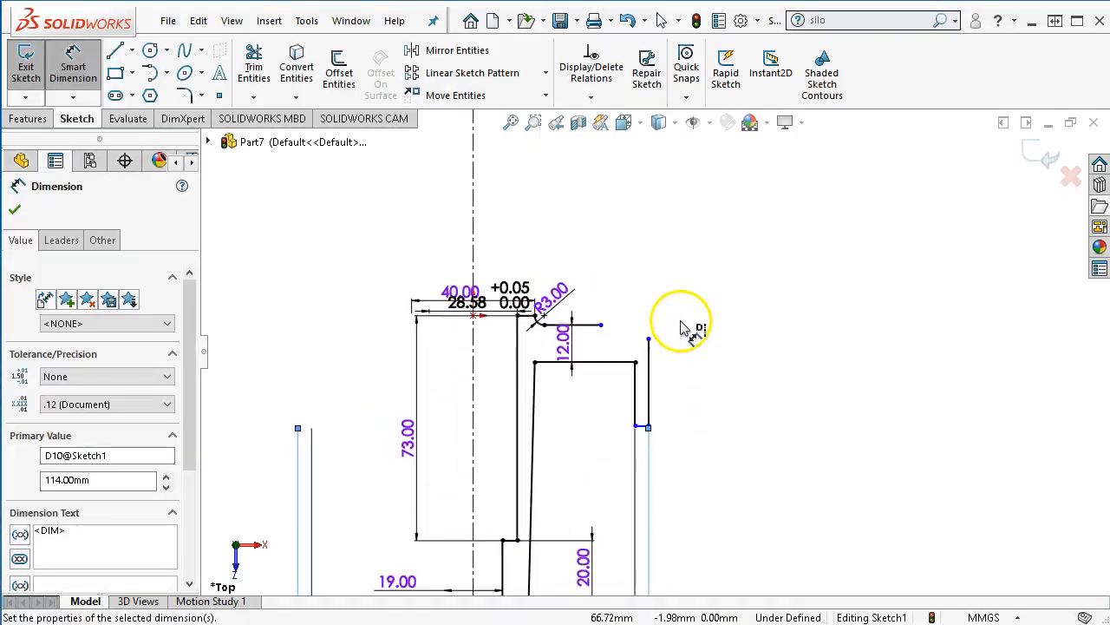
scroll(680, 328, "down", 1)
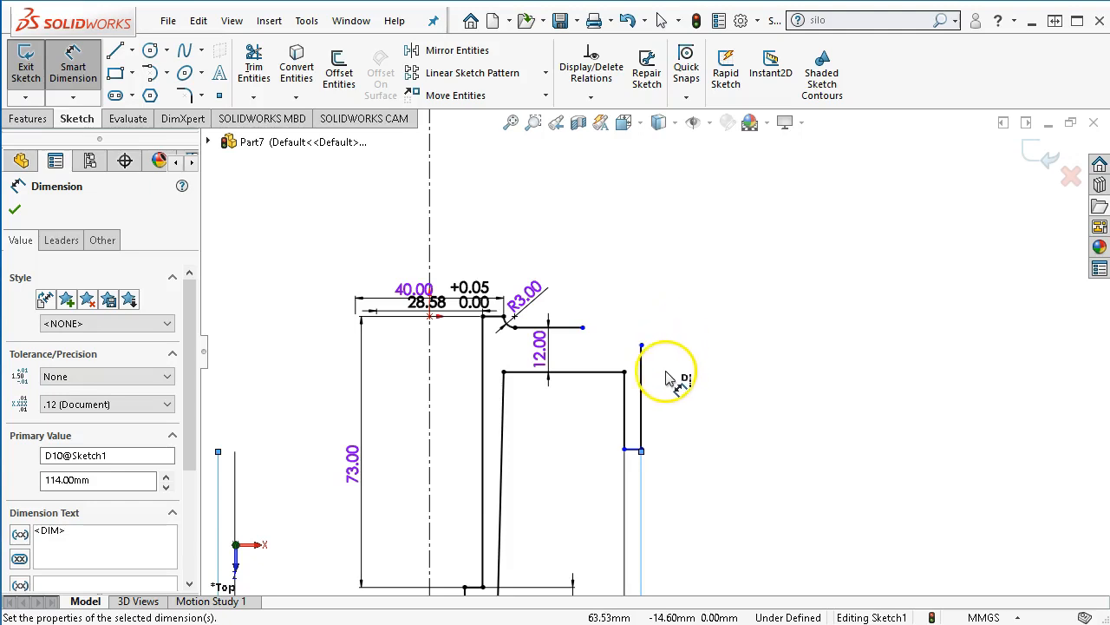
right_click(664, 352)
left_click(701, 392)
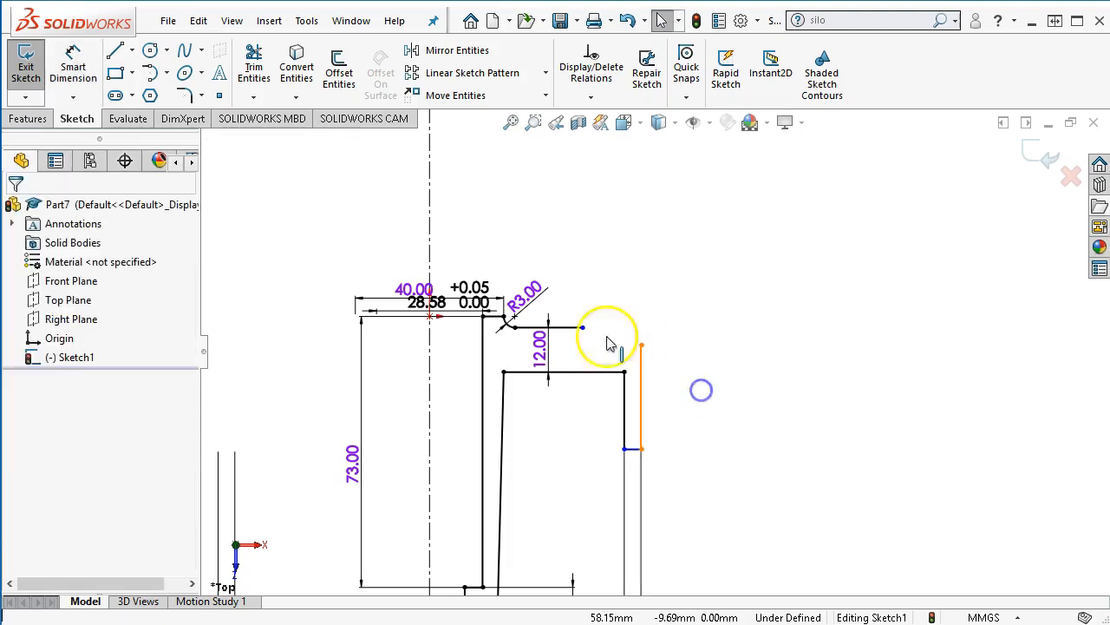
Extend the upper web line outward past the rim, and close the profile with lines about 10 mm outward and 4.6 mm up.
left_click_drag(583, 327, 677, 328)
left_click(115, 49)
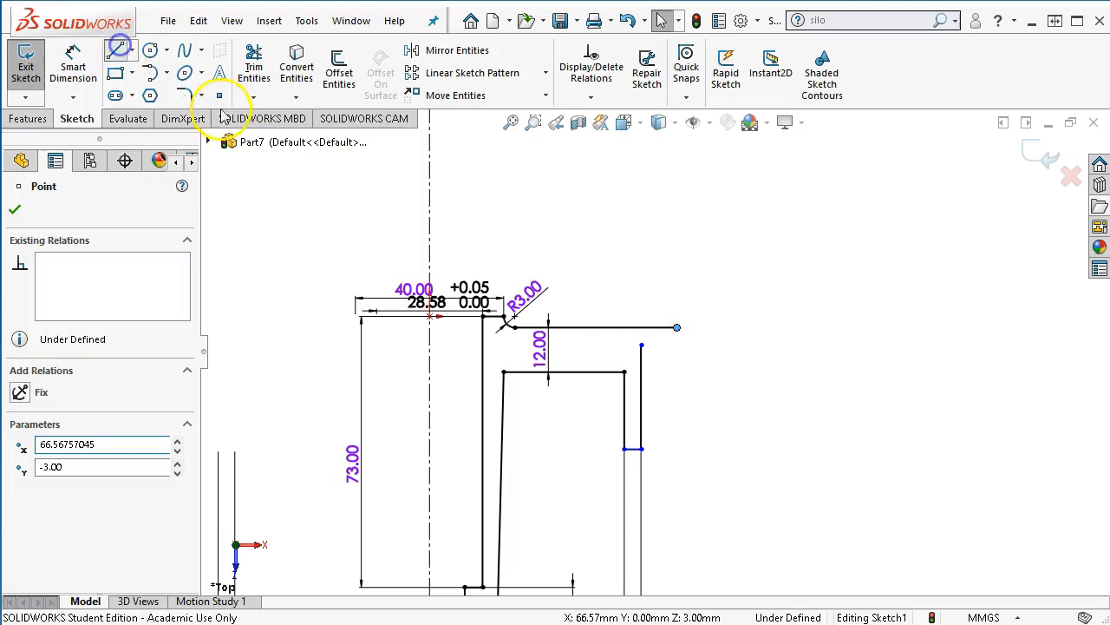
scroll(625, 373, "down", 3)
left_click(556, 311)
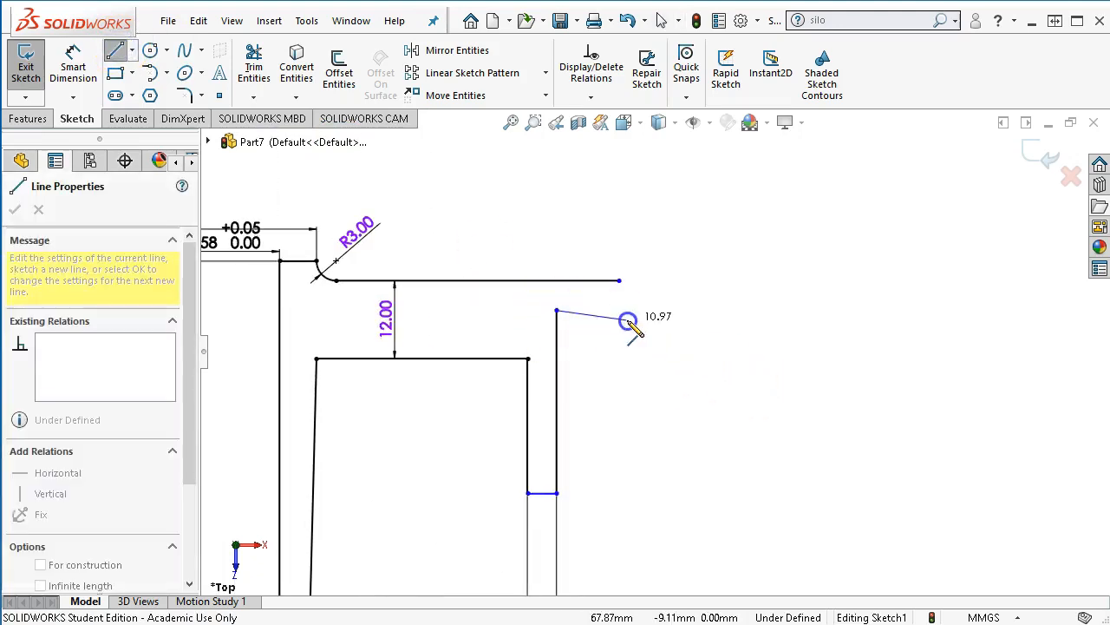
left_click(619, 310)
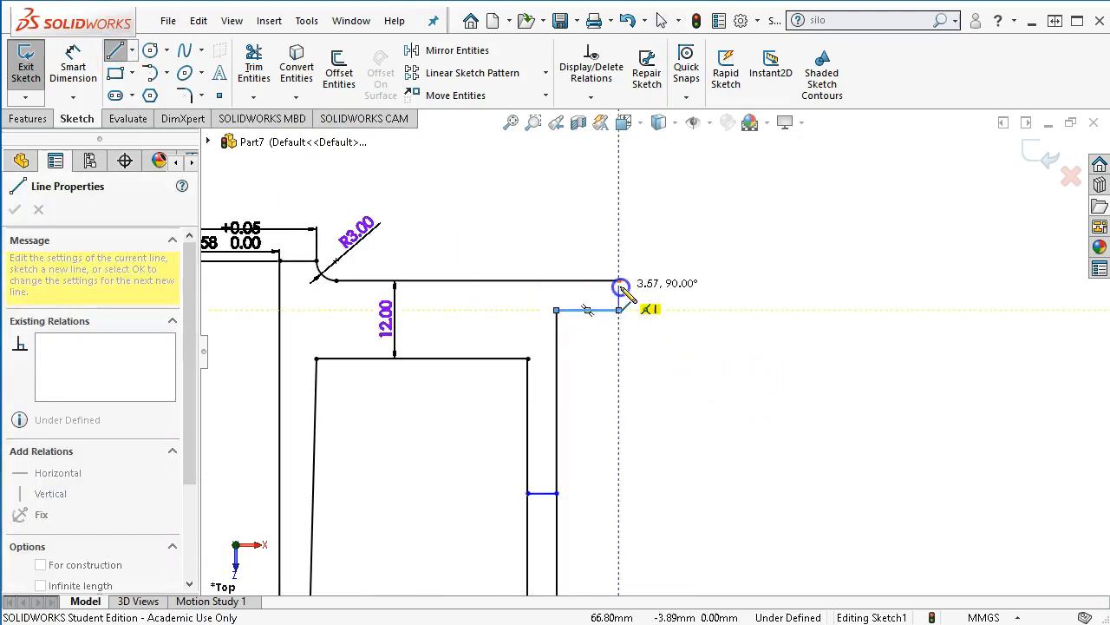
left_click(619, 280)
right_click(667, 304)
left_click(693, 312)
Dimension the length of the flange's short outer vertical line as 8 mm.
right_click(693, 312)
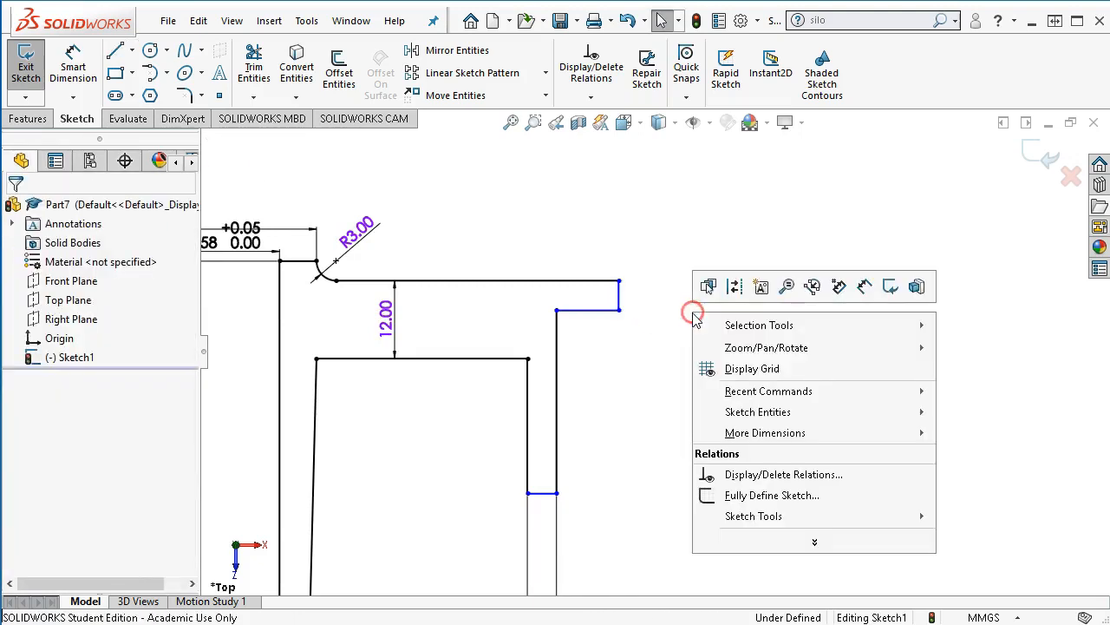
left_click(866, 288)
left_click(620, 294)
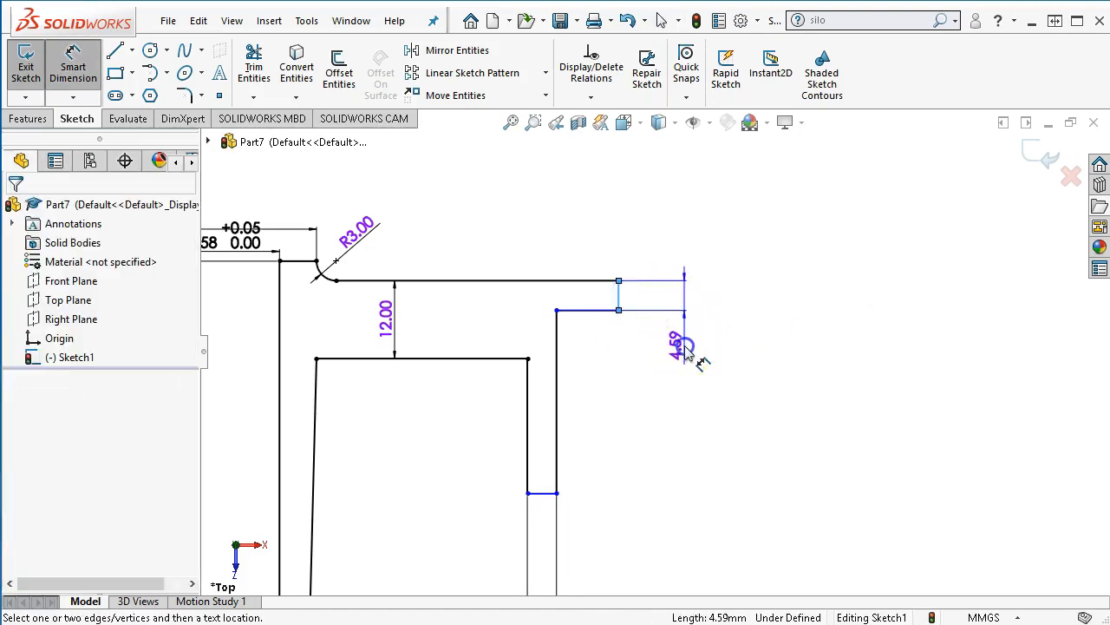
left_click(685, 347)
type("8")
key("Return")
left_click(683, 345)
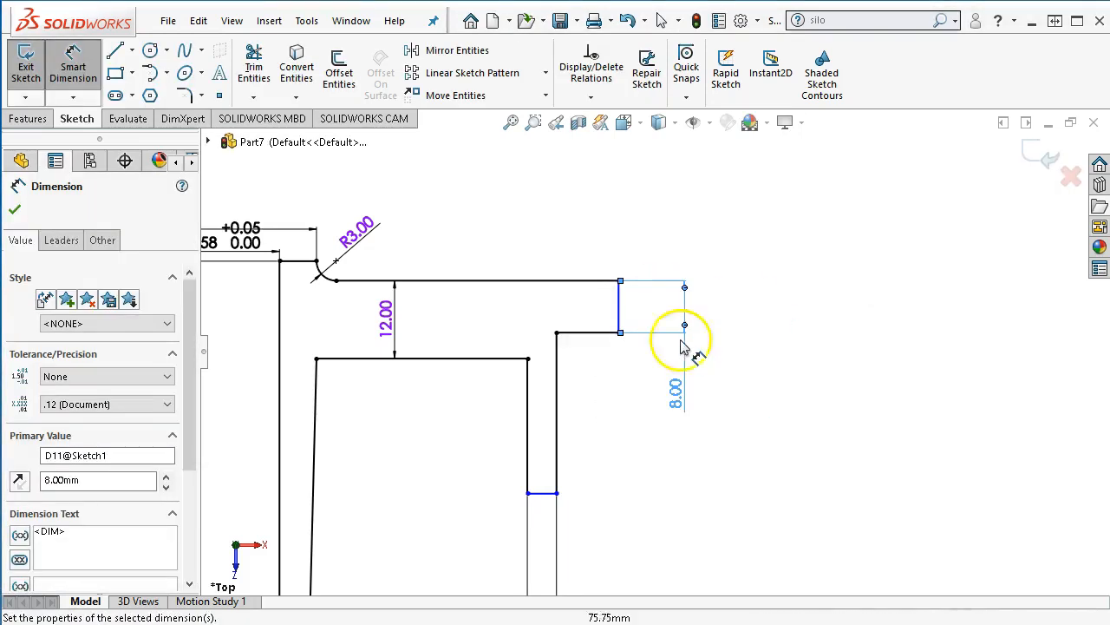
Dimension the distance from the upper web line to the rim's short bottom line as 50 mm.
left_click(586, 281)
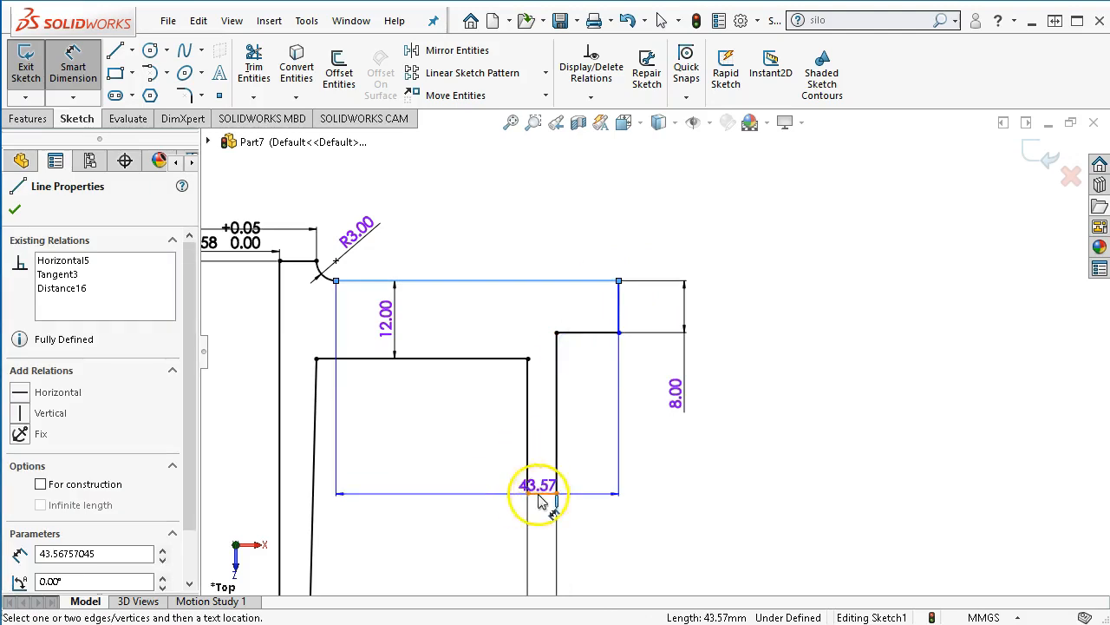
left_click(538, 494)
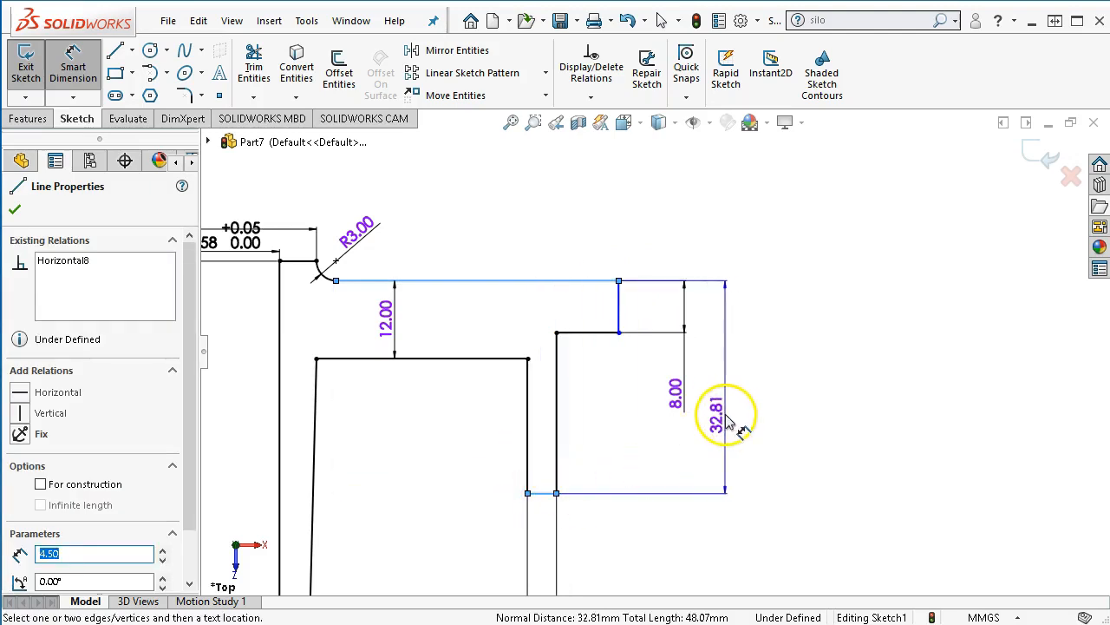
left_click(739, 424)
type("5")
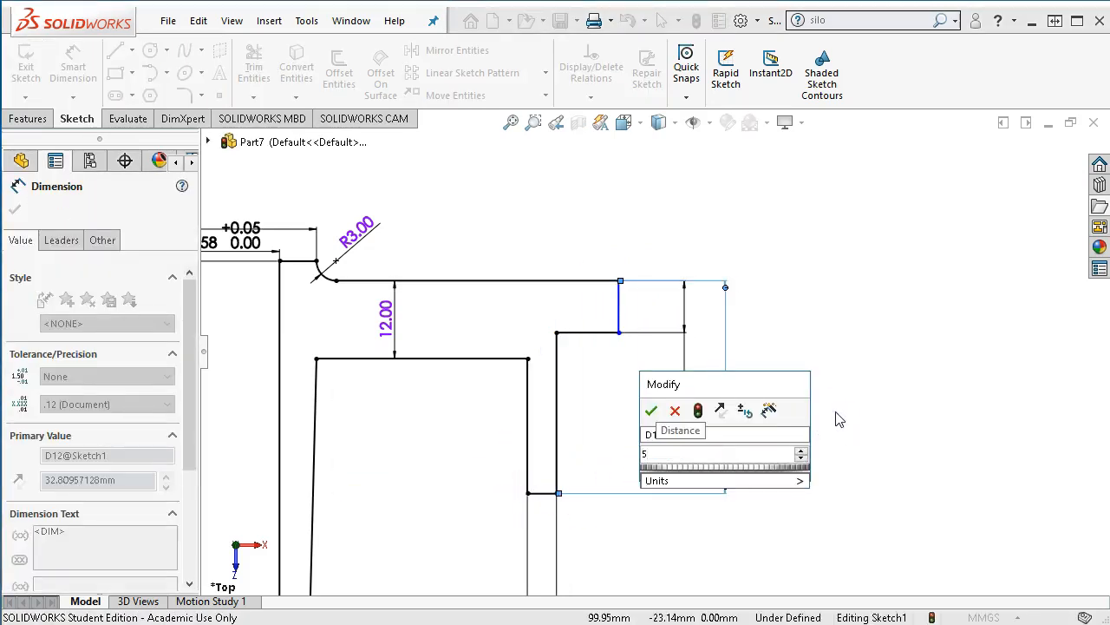
type("0")
key("Return")
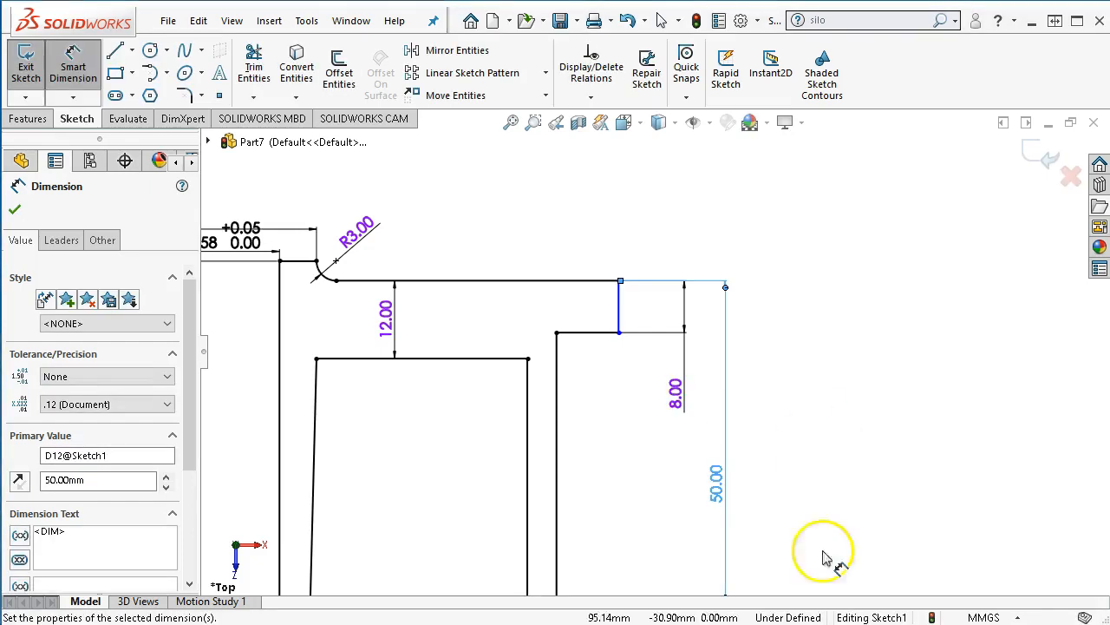
scroll(837, 546, "up", 2)
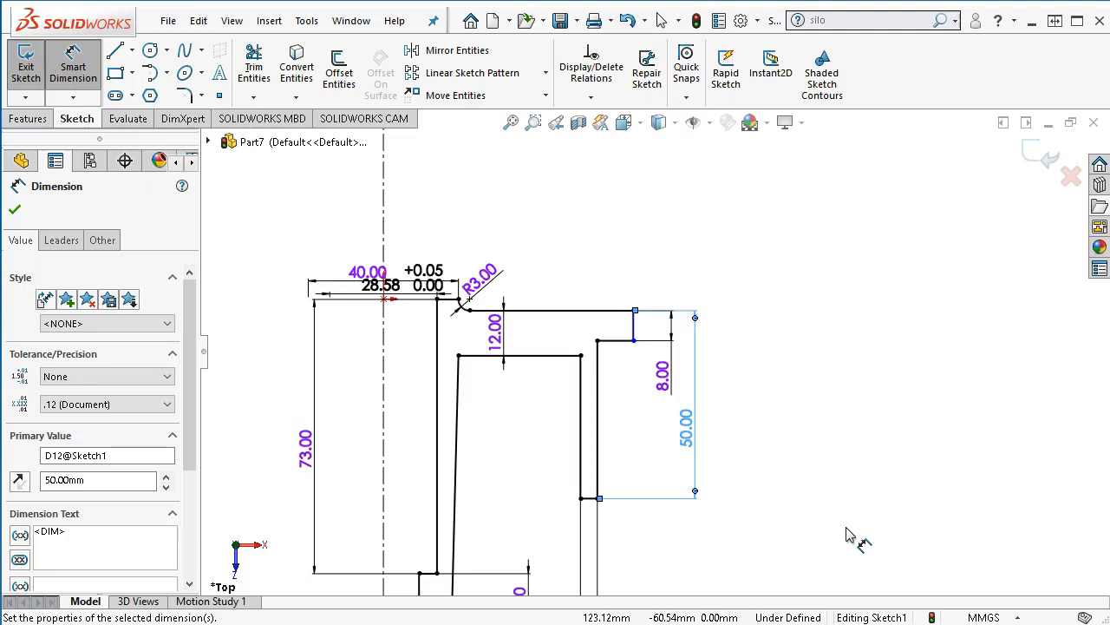
Dimension the flange's outer vertical line across the centerline as a 143 mm diameter, and exit dimensioning.
left_click(634, 324)
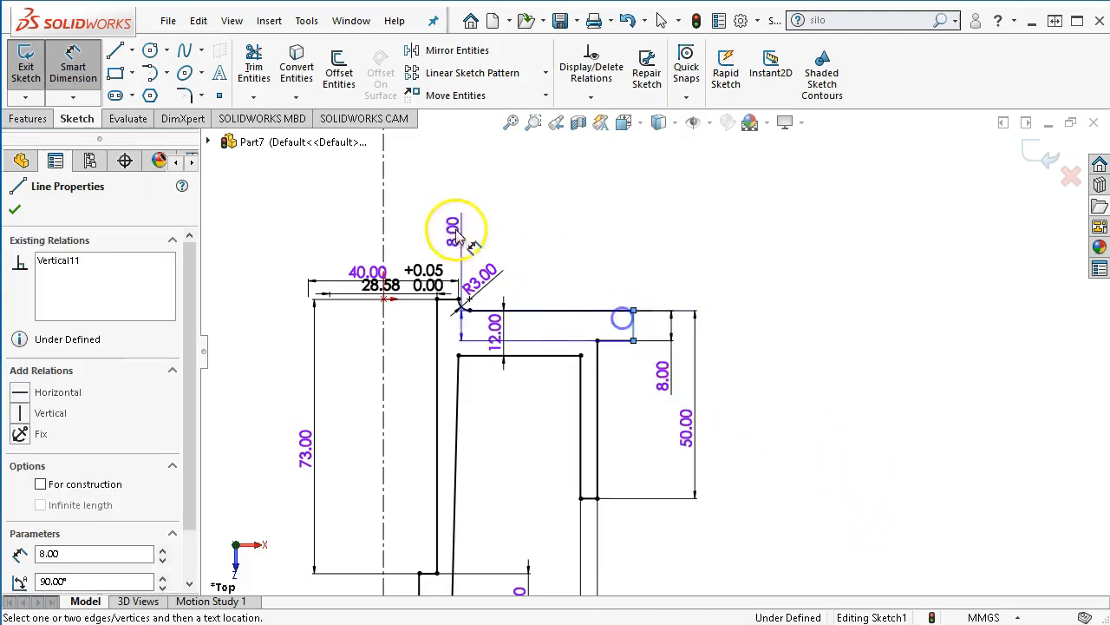
left_click(383, 208)
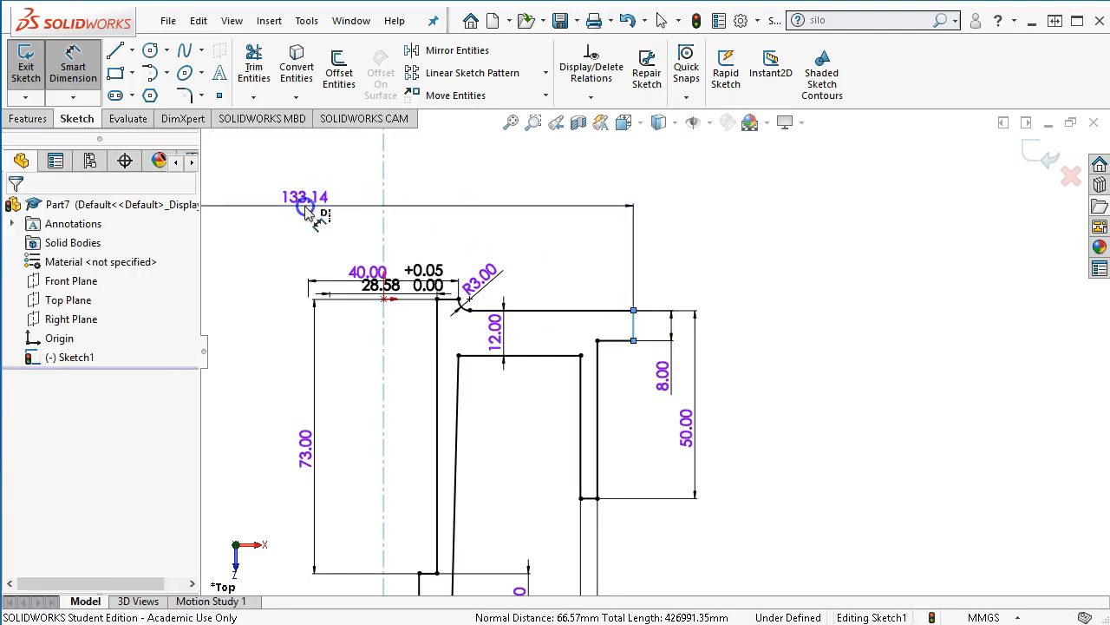
left_click(300, 199)
type("143")
key("Return")
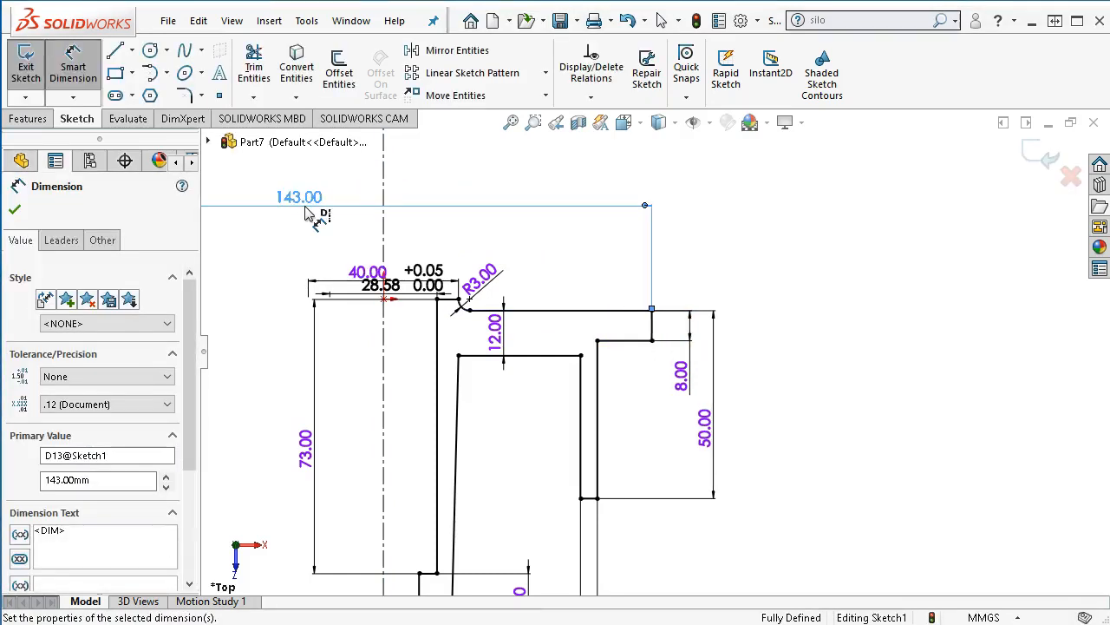
scroll(822, 450, "up", 1)
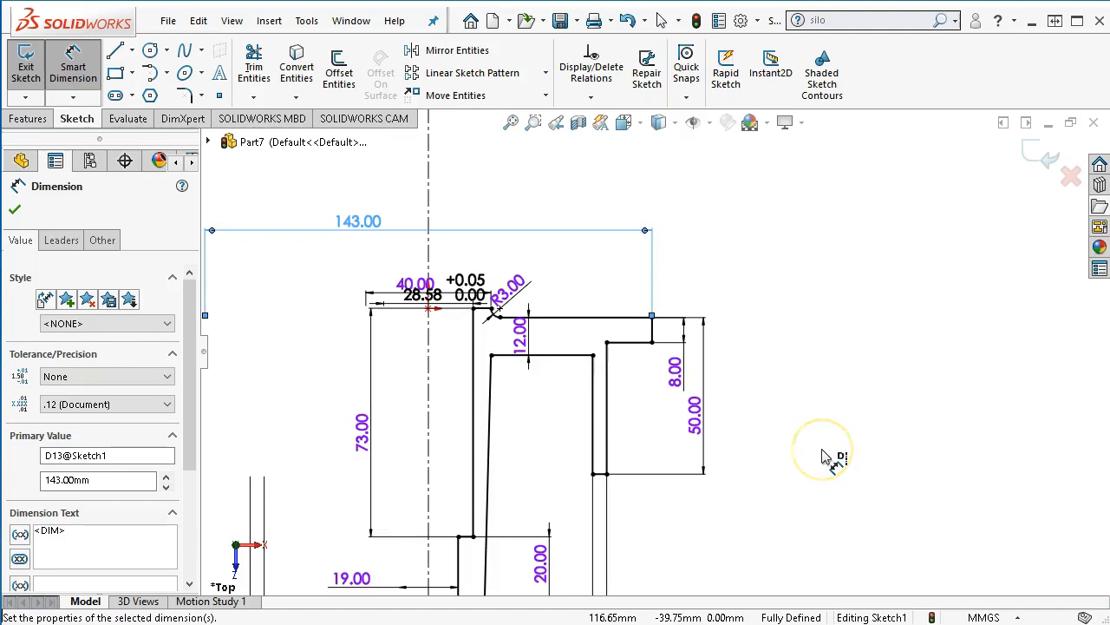
scroll(822, 457, "up", 1)
right_click(790, 371)
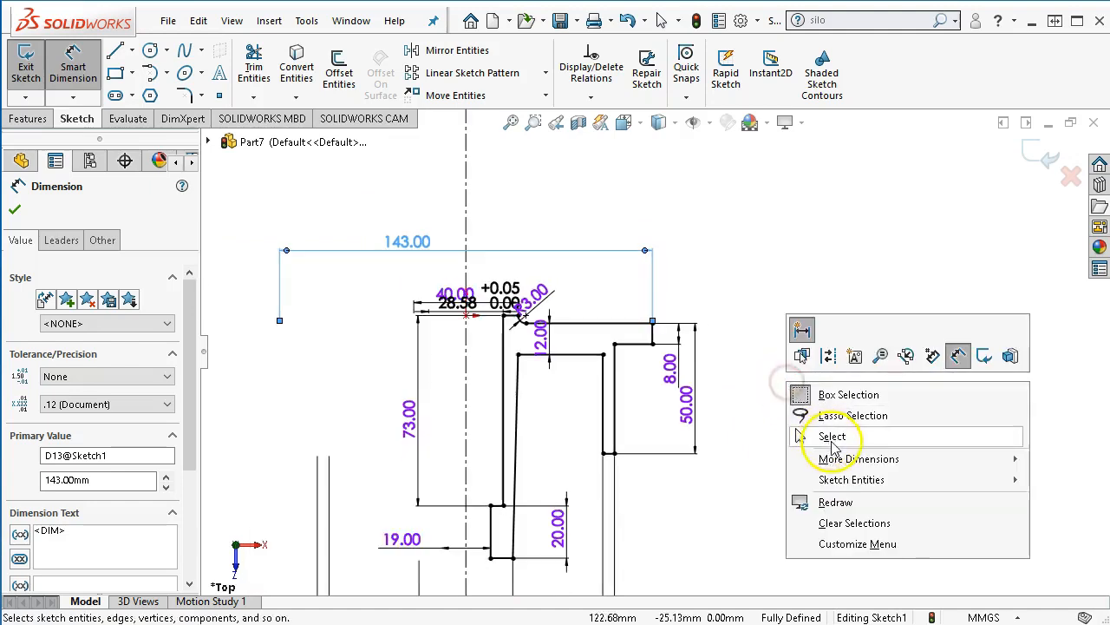
left_click(835, 436)
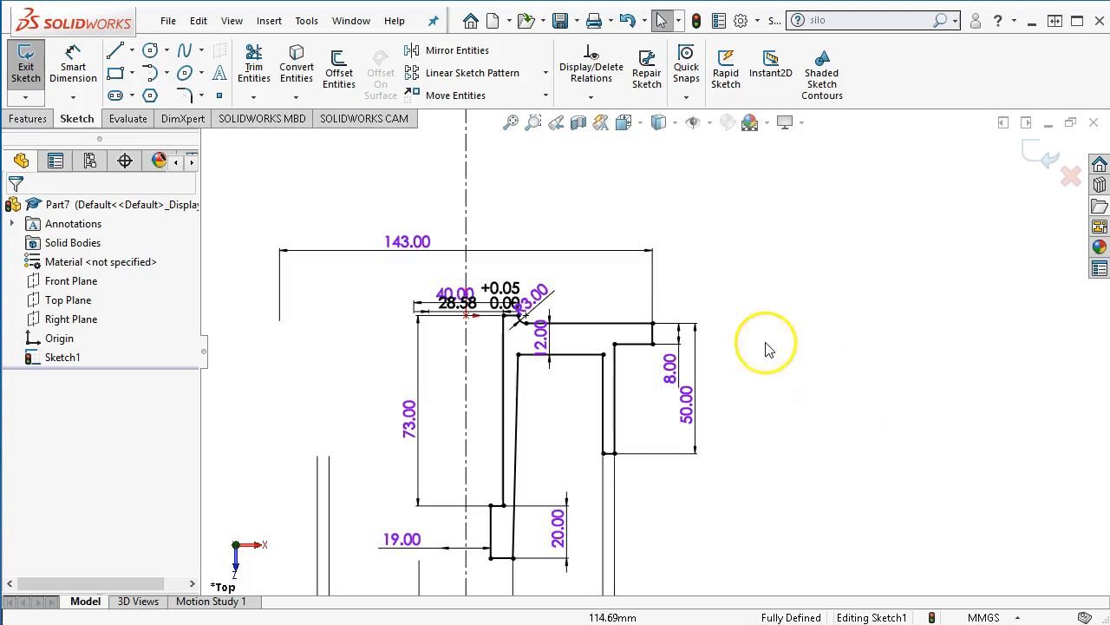
Revolve the closed profile 360 degrees about the vertical centerline into a solid boss.
scroll(642, 451, "up", 1)
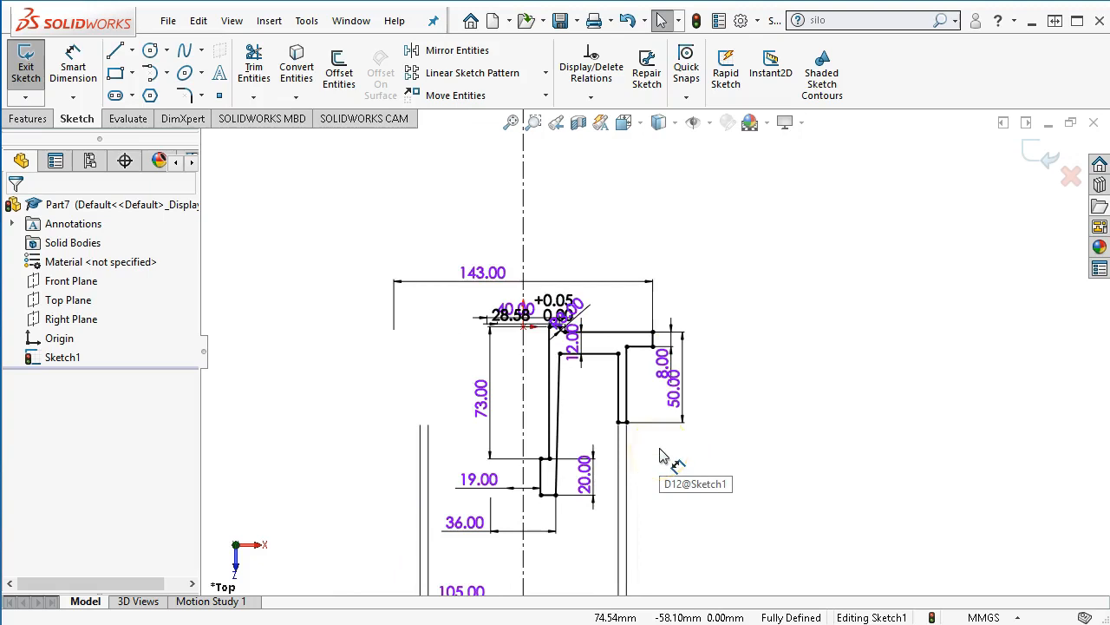
left_click(25, 122)
left_click(94, 75)
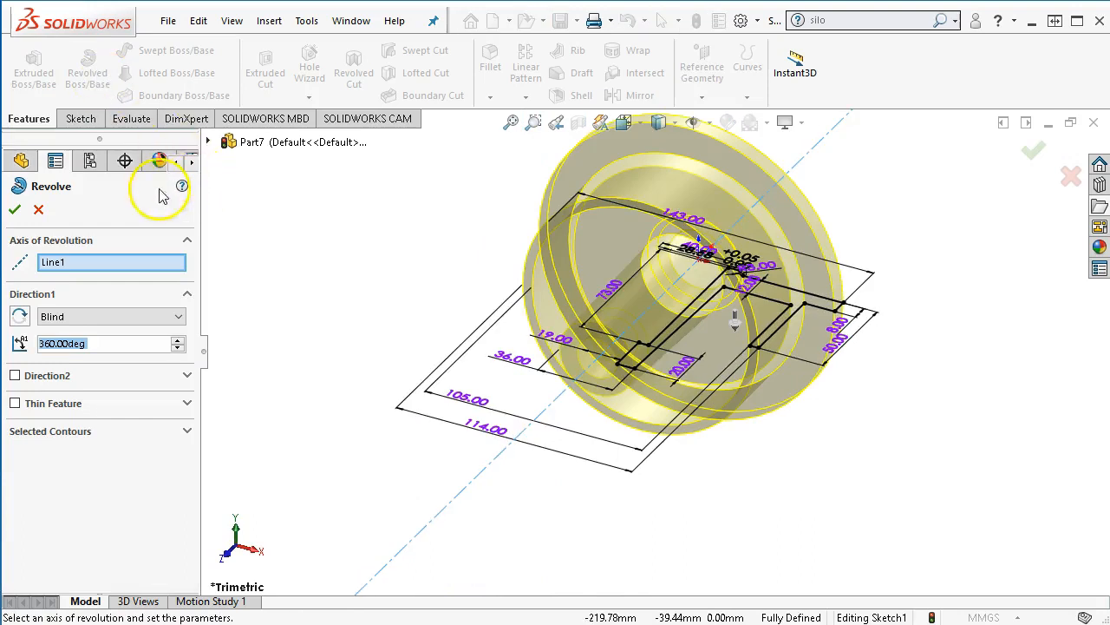
left_click(15, 212)
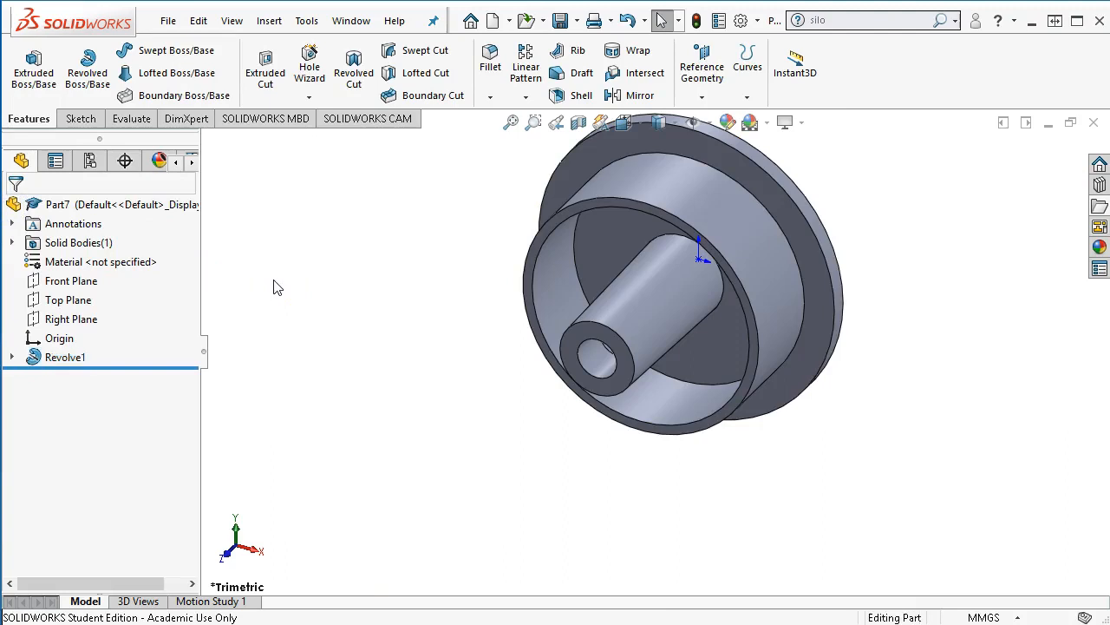
Consult the pulley's reference drawing in the browser for the remaining details, and return to the SOLIDWORKS model.
left_click_drag(1109, 154, 661, 135)
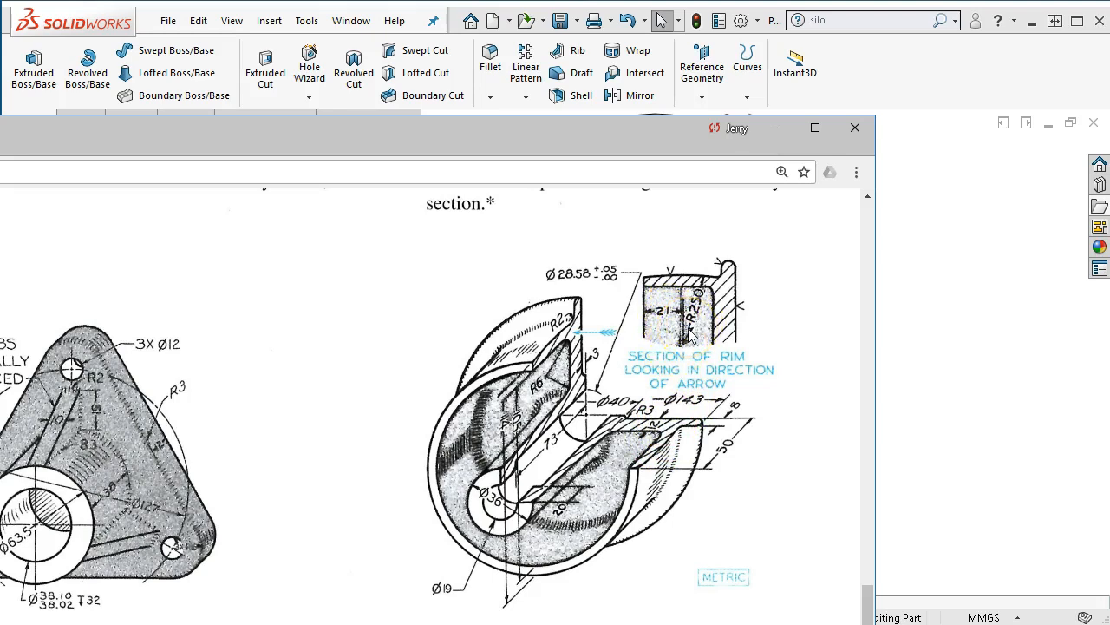
left_click_drag(639, 131, 990, 217)
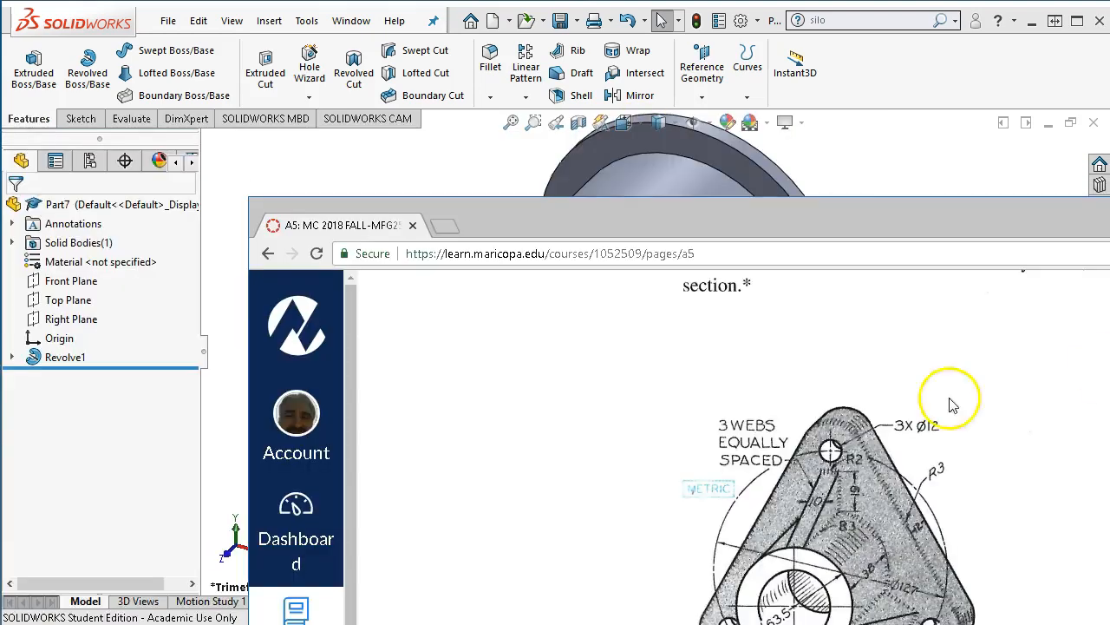
left_click(474, 166)
scroll(620, 371, "down", 1)
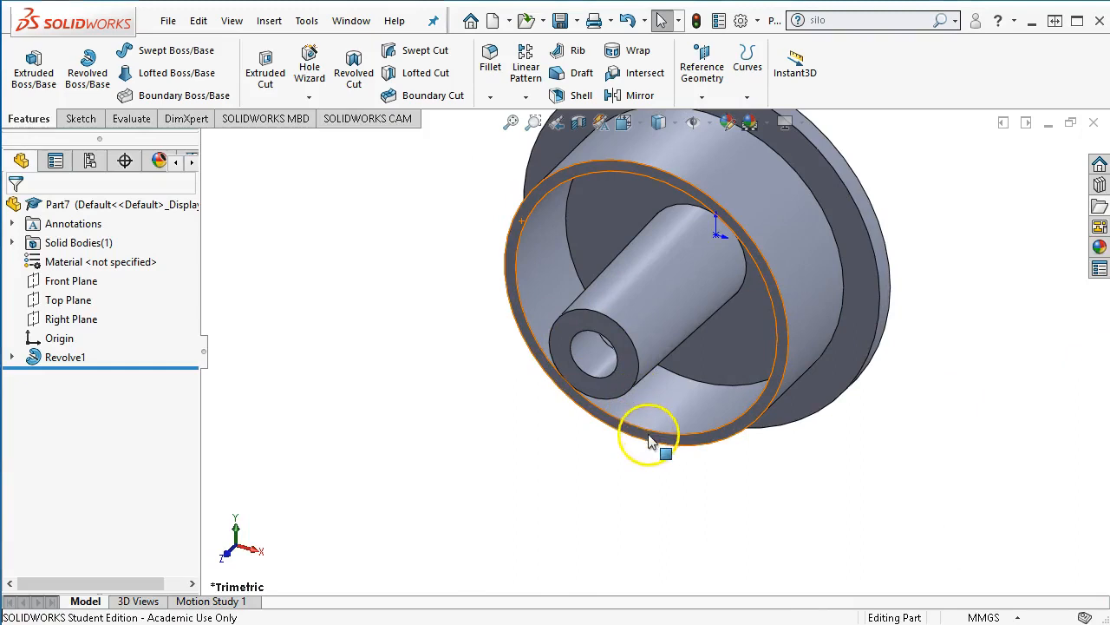
Measure the normal distance between the rim's open end face and the web's inner face, and clear the selection.
left_click(675, 443)
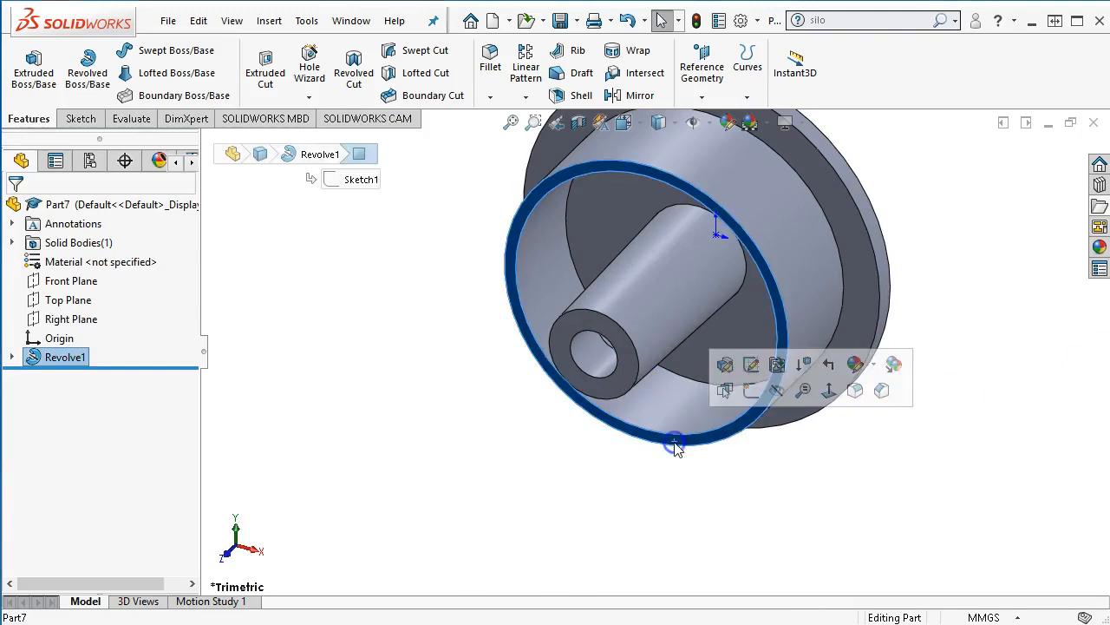
left_click(727, 344, "ctrl")
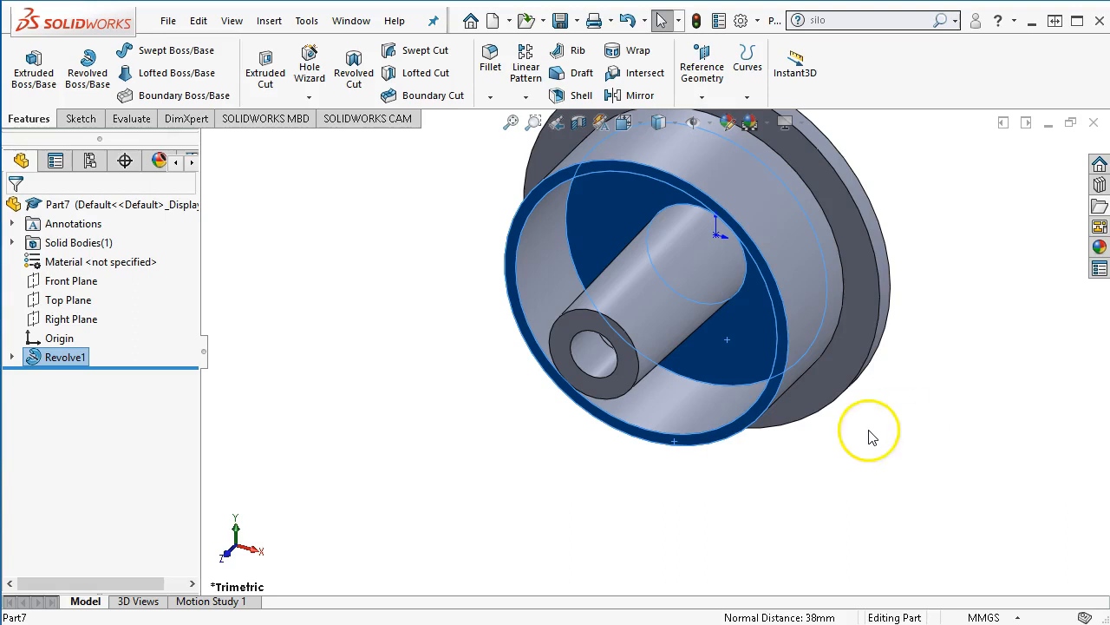
left_click(962, 372)
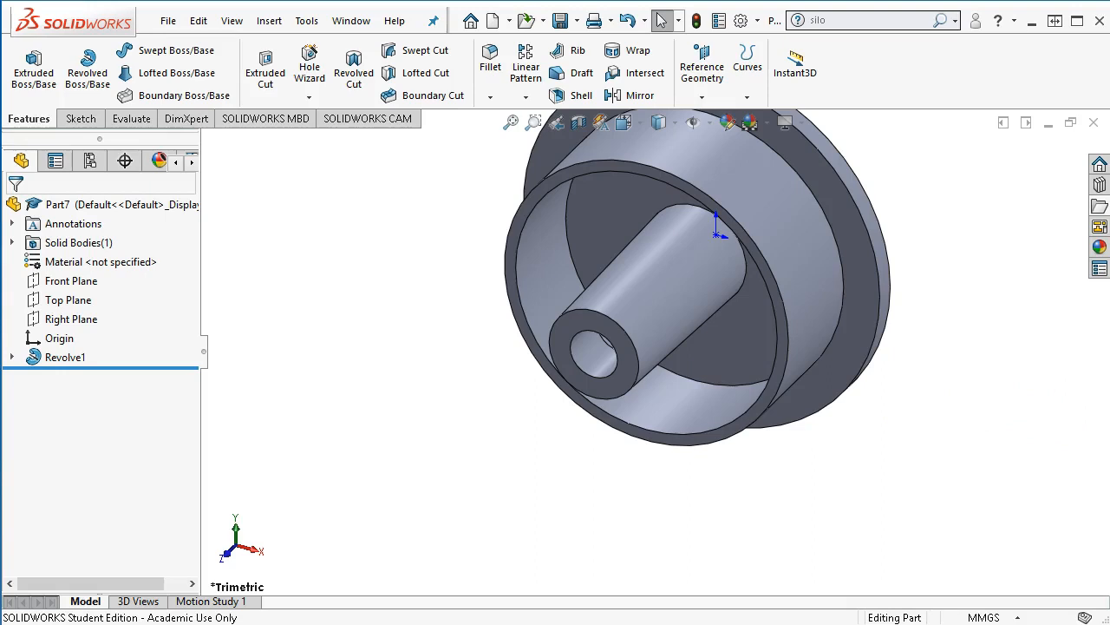
Consult the pulley's rim section in the browser's reference drawing, and return to the SOLIDWORKS model.
key("alt+Tab")
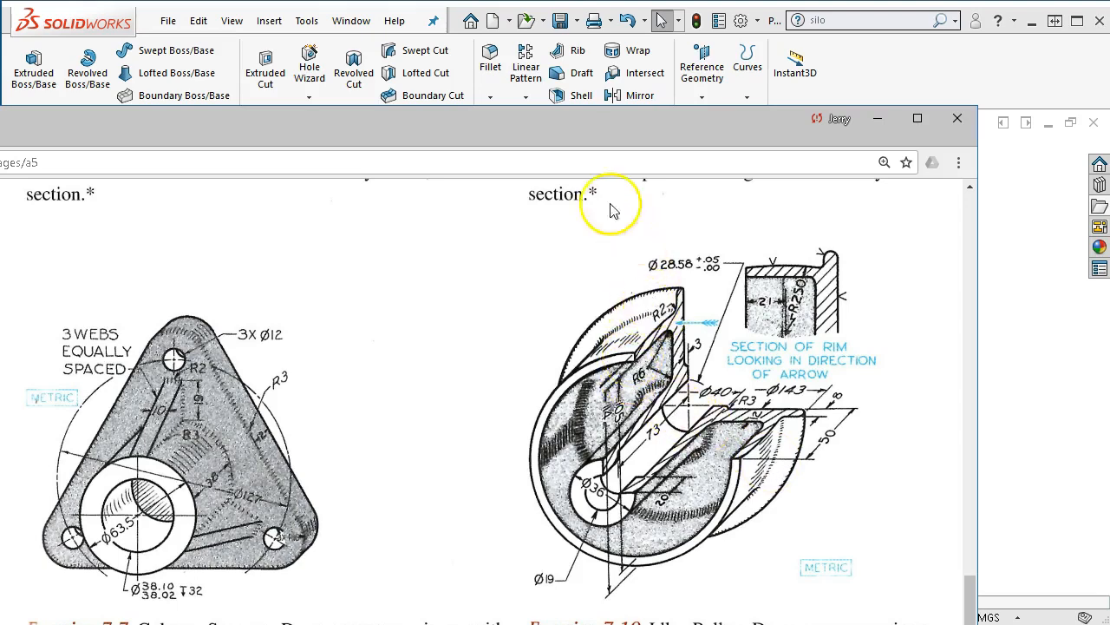
left_click_drag(445, 126, 972, 221)
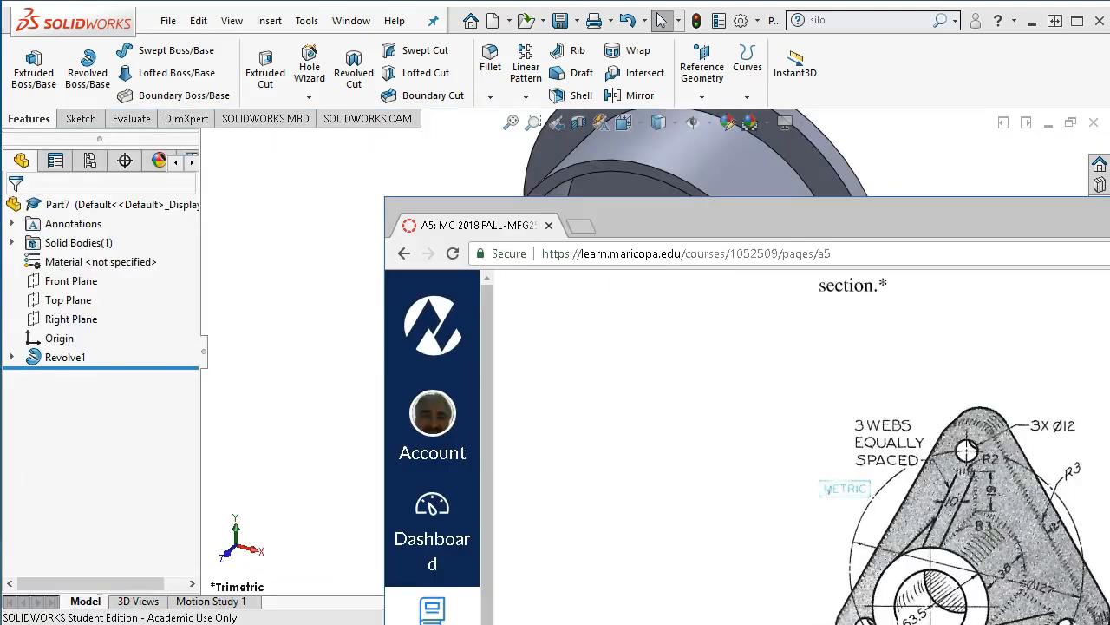
left_click_drag(1109, 221, 1031, 228)
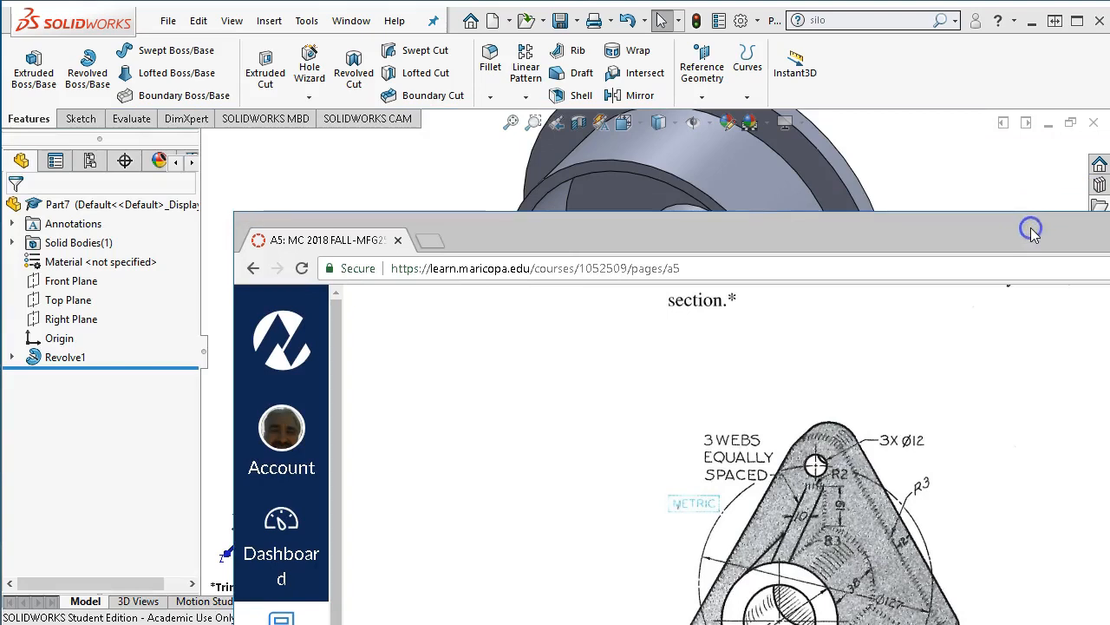
left_click(958, 188)
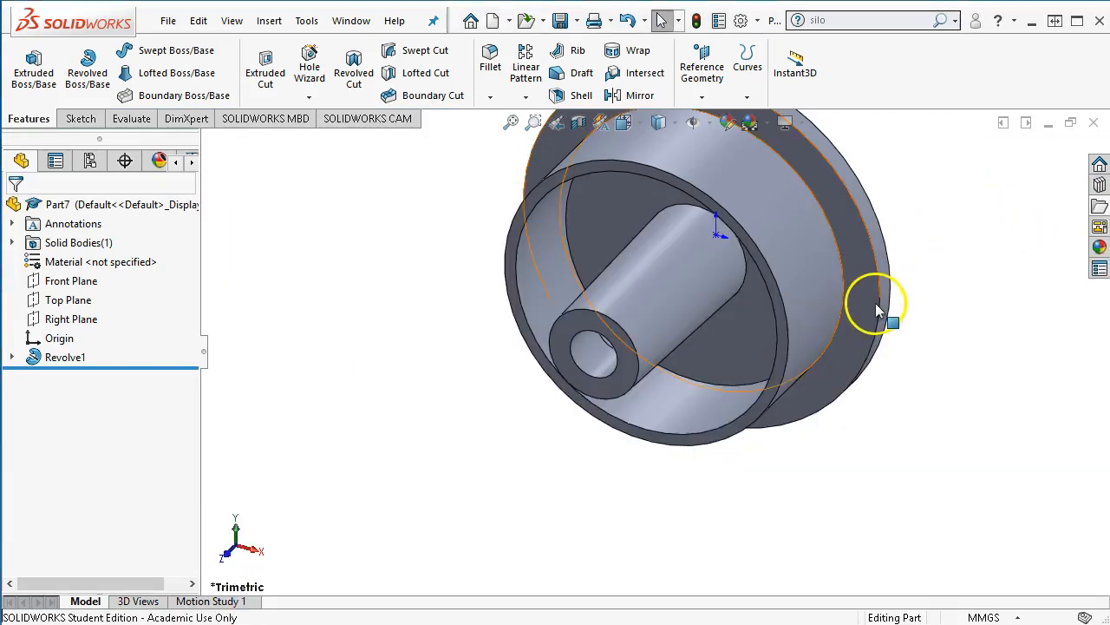
Start a sketch on the Right Plane and draw a horizontal line along the full lower edge of the rim, ending at the flange.
scroll(880, 323, "up", 1)
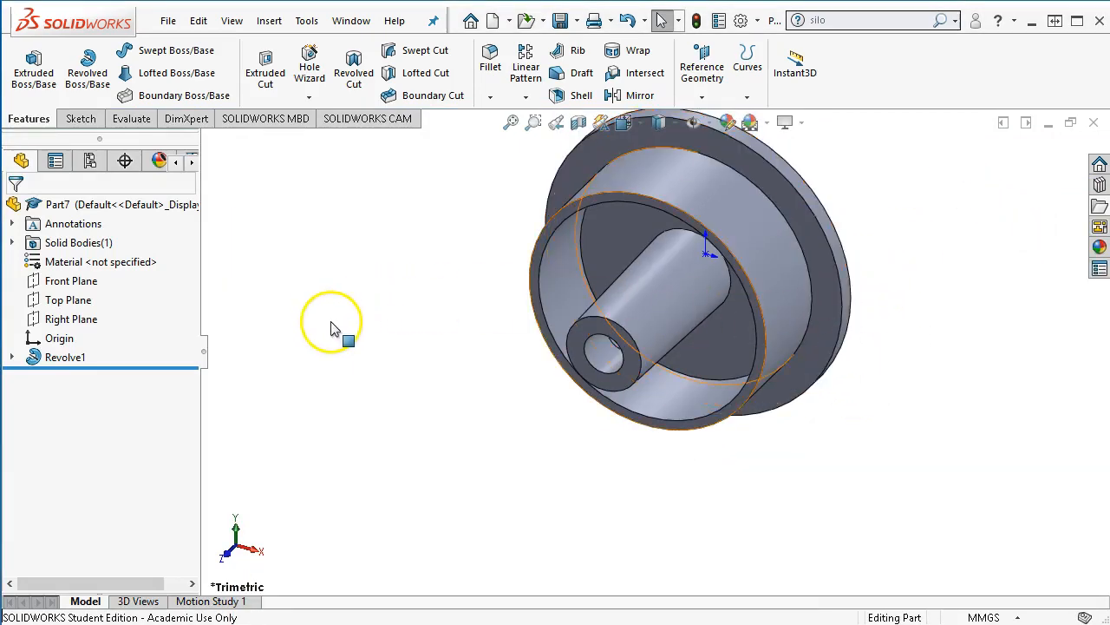
left_click(90, 323)
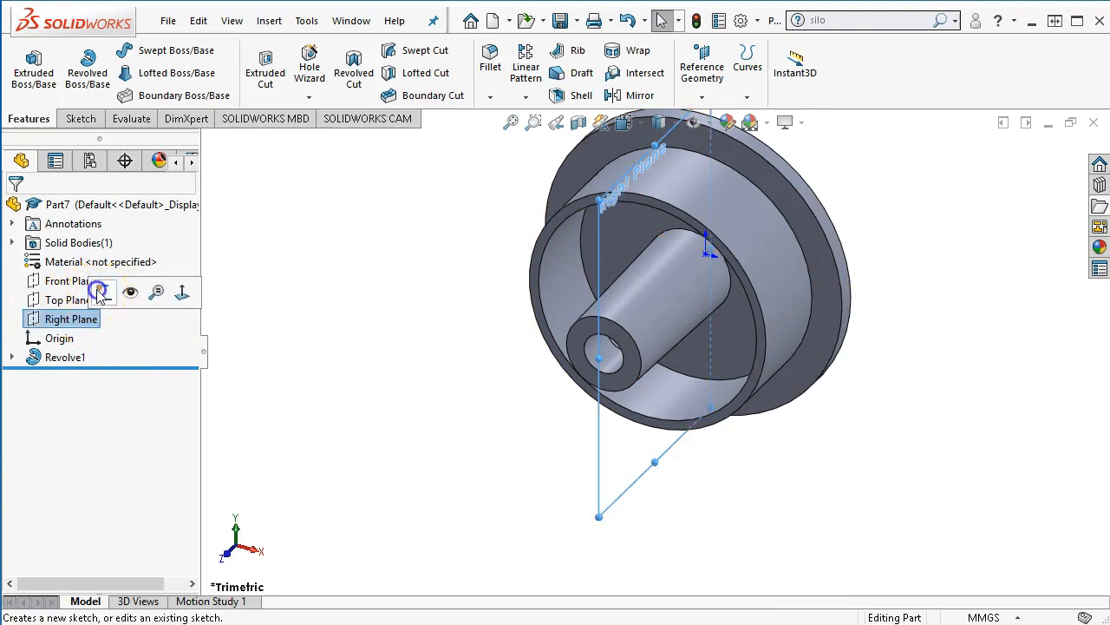
left_click(100, 293)
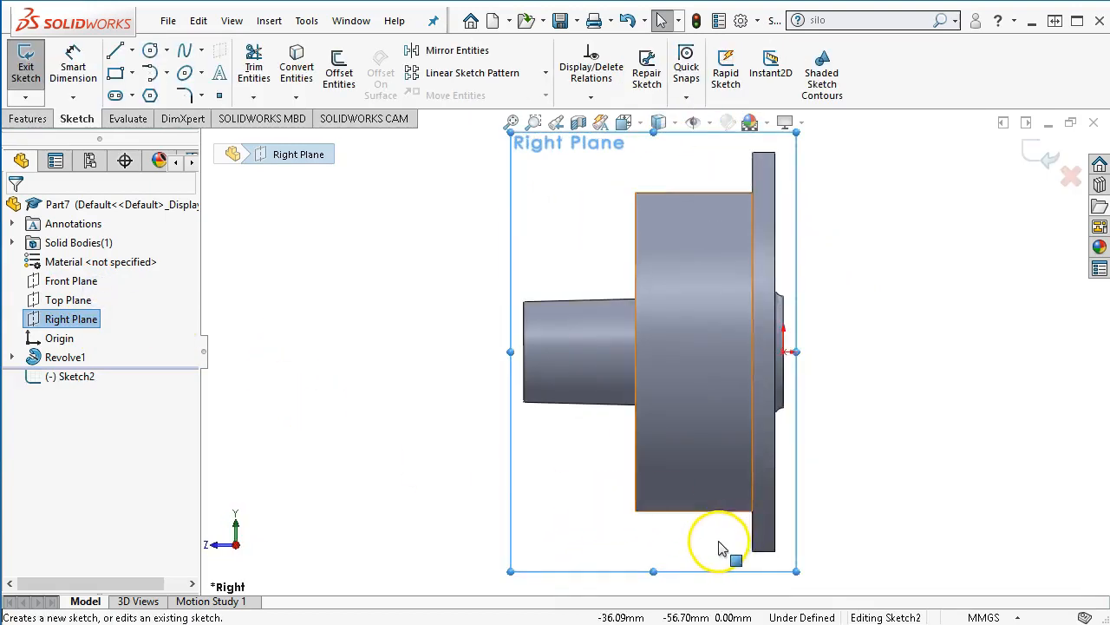
scroll(719, 548, "down", 5)
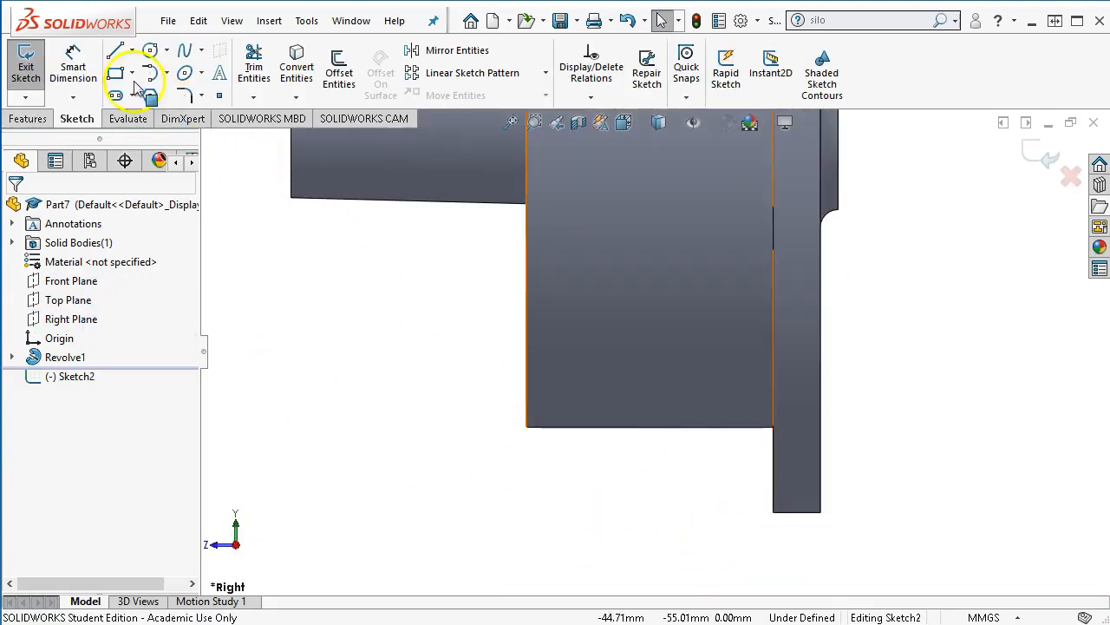
left_click(114, 51)
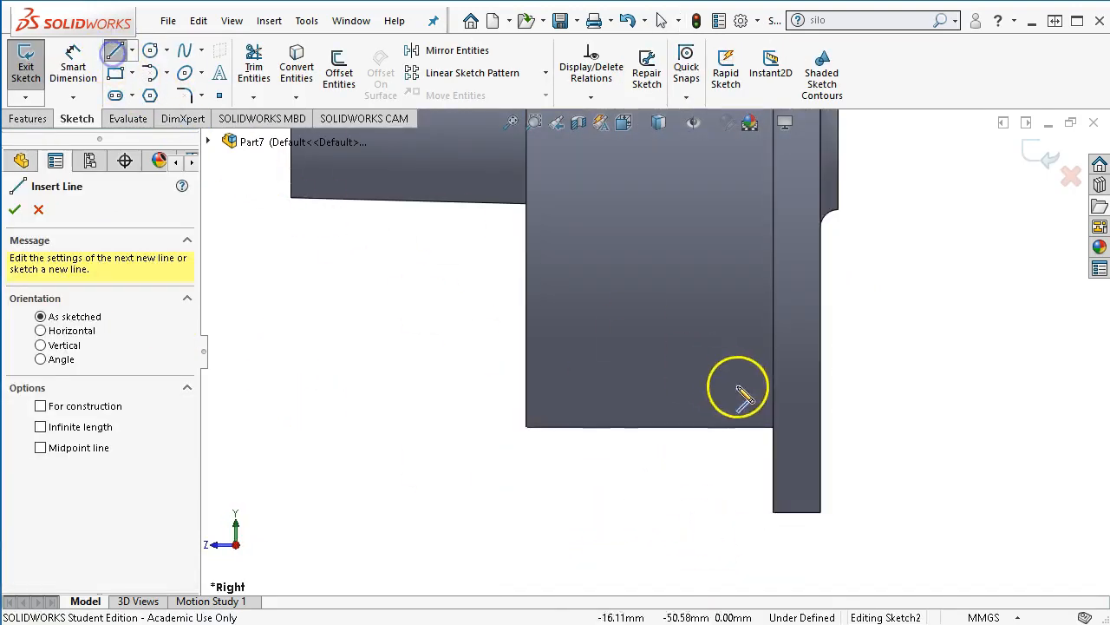
left_click(773, 428)
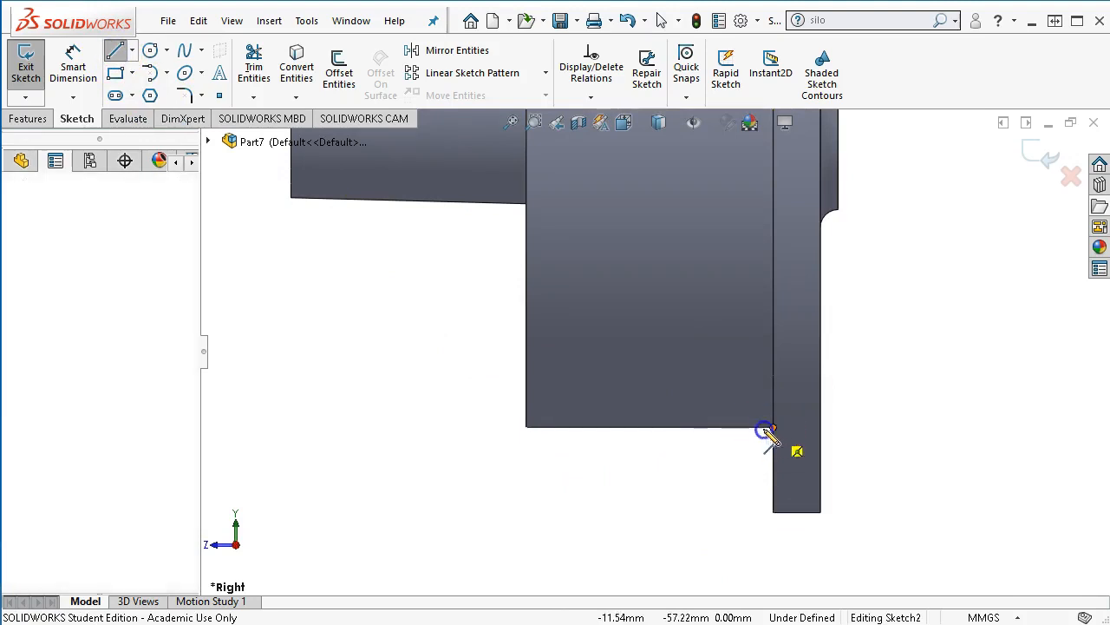
left_click(526, 428)
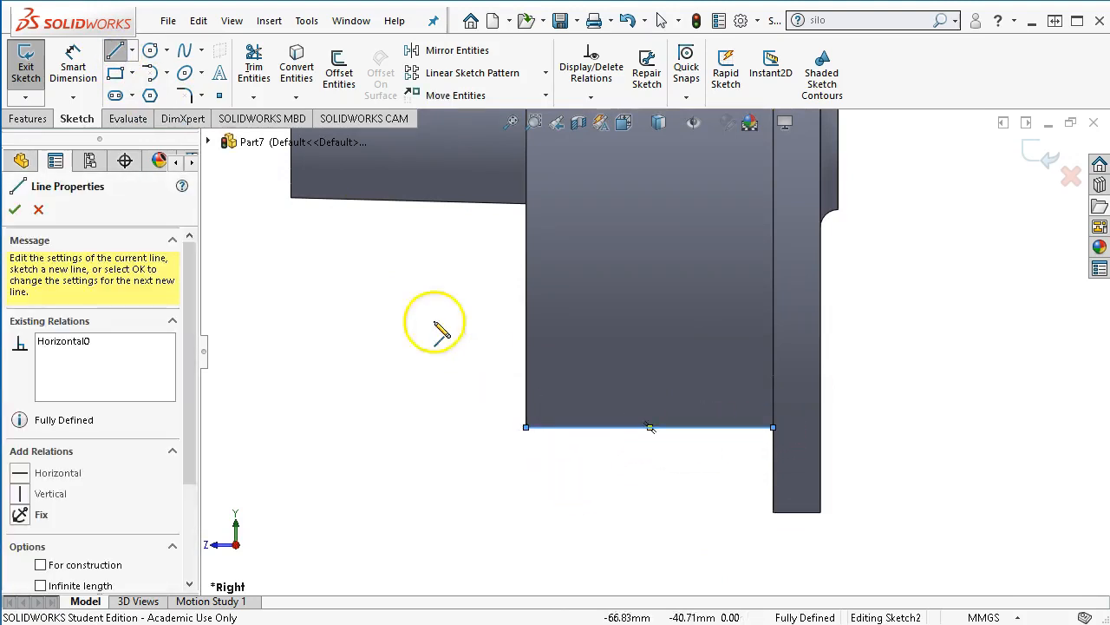
Draw a 3 Point Arc of about 103 mm radius between the line's endpoints, bulging slightly below the rim, and exit the arc tool.
left_click(166, 74)
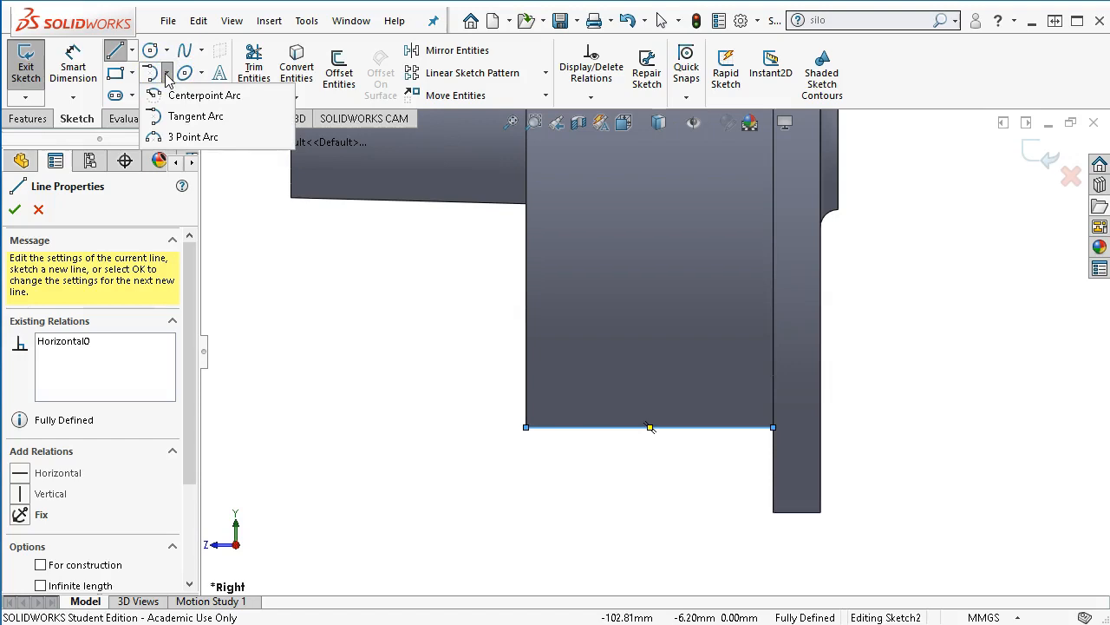
left_click(182, 137)
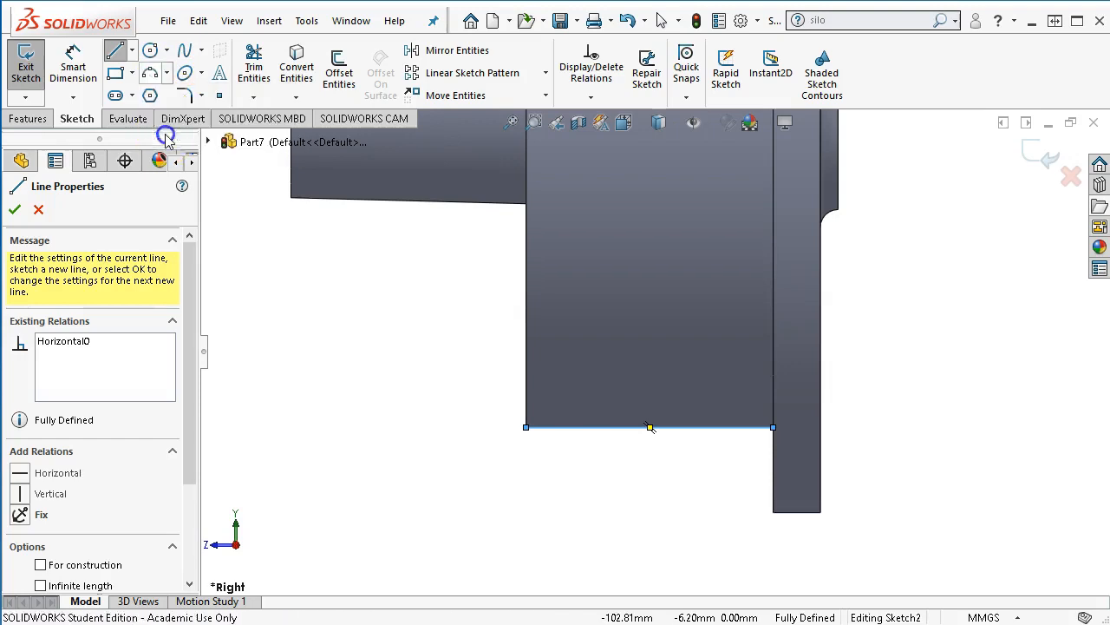
left_click(777, 433)
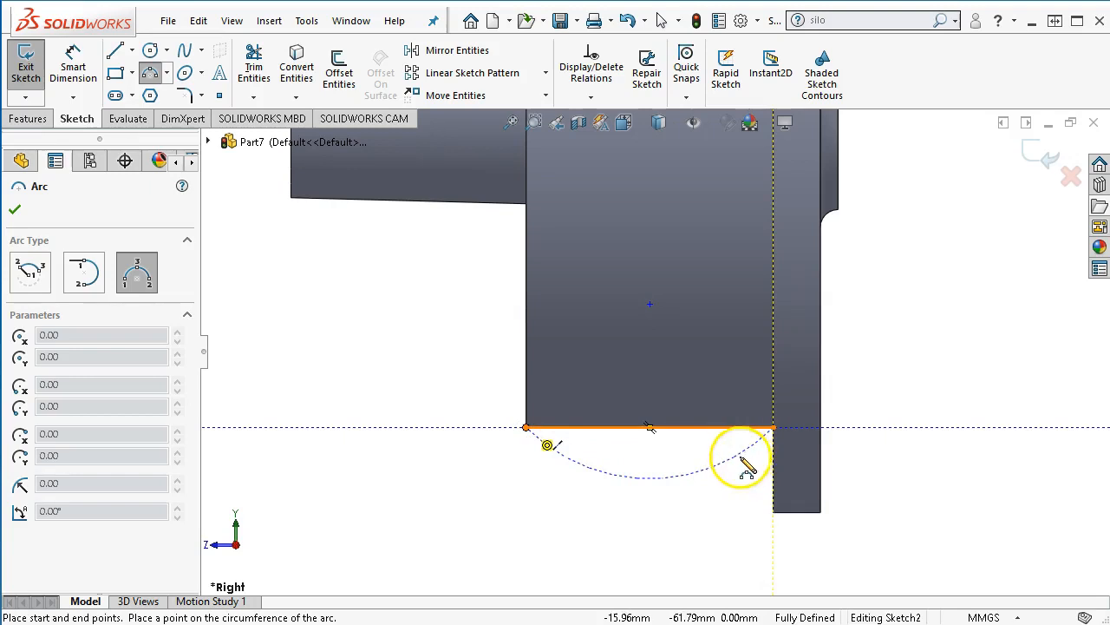
left_click_drag(666, 474, 665, 441)
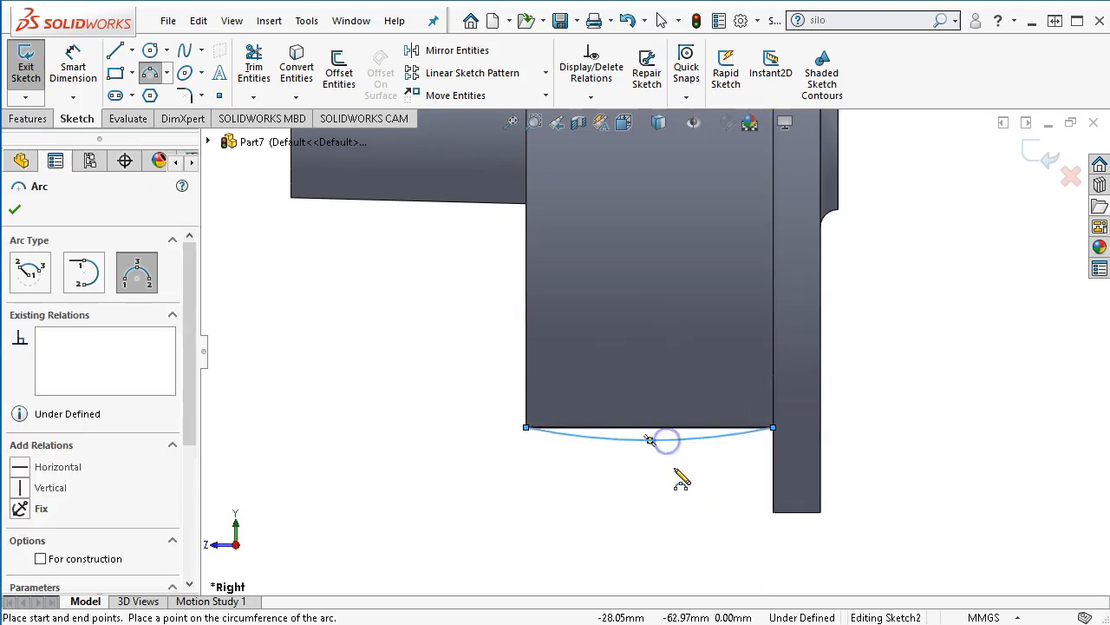
right_click(676, 481)
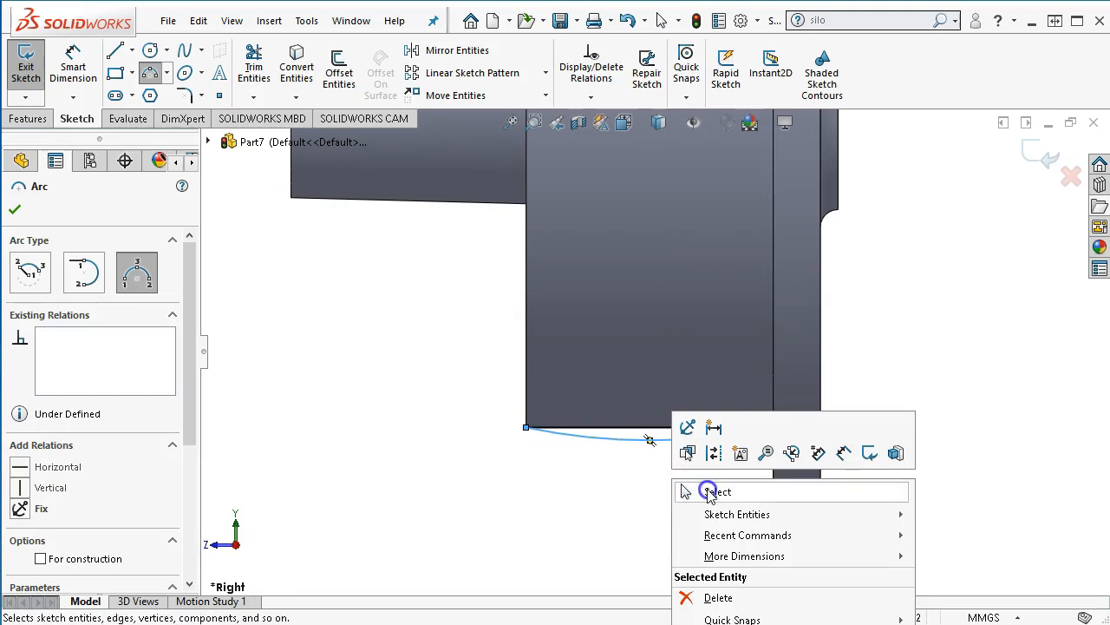
left_click(709, 492)
Dimension the distance from the rim's open end face to the arc's center point as 21 mm.
scroll(688, 446, "up", 5)
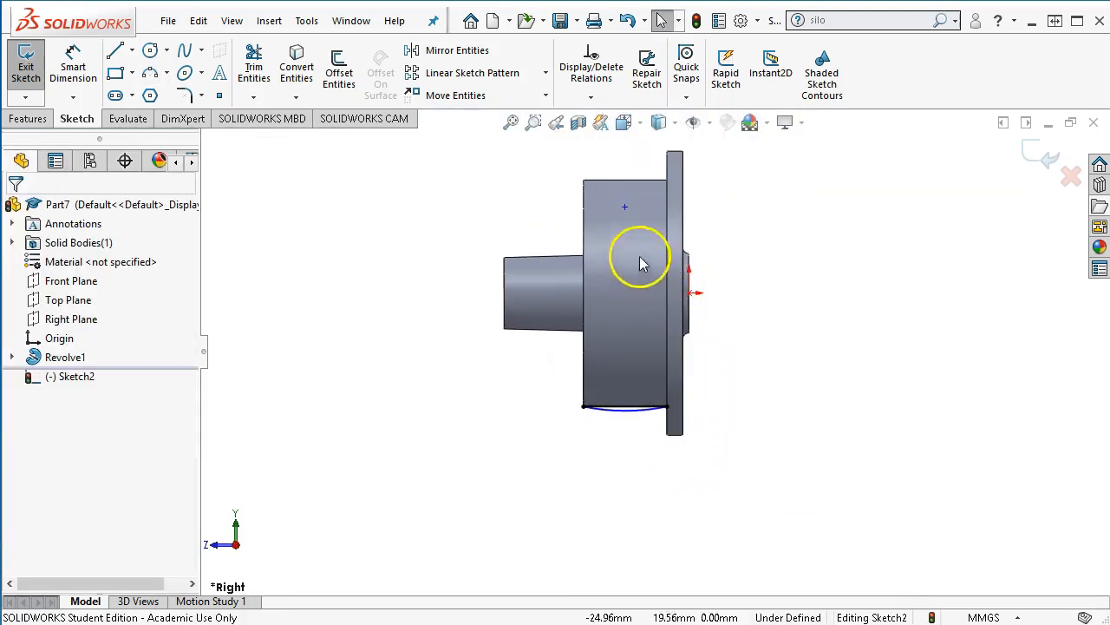
left_click(625, 208)
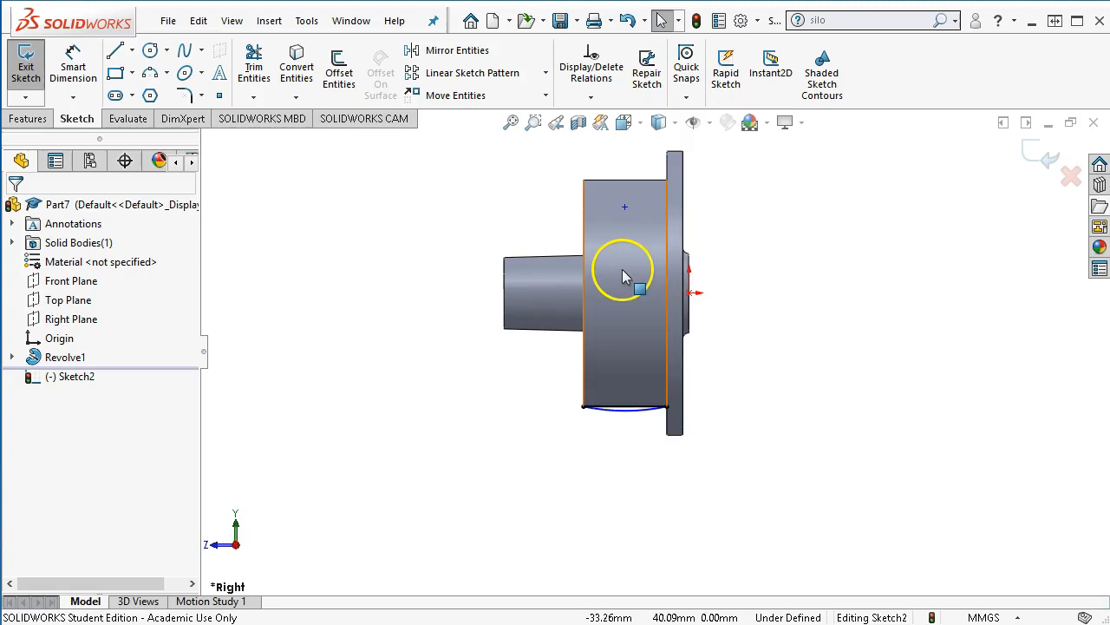
left_click(73, 65)
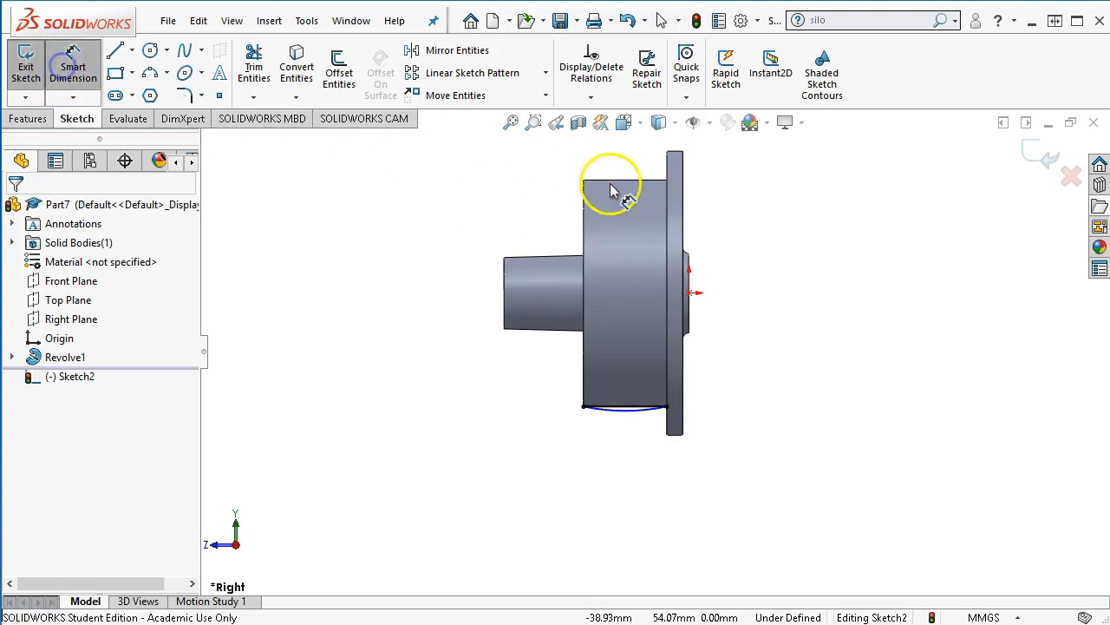
scroll(590, 213, "down", 3)
left_click(582, 235)
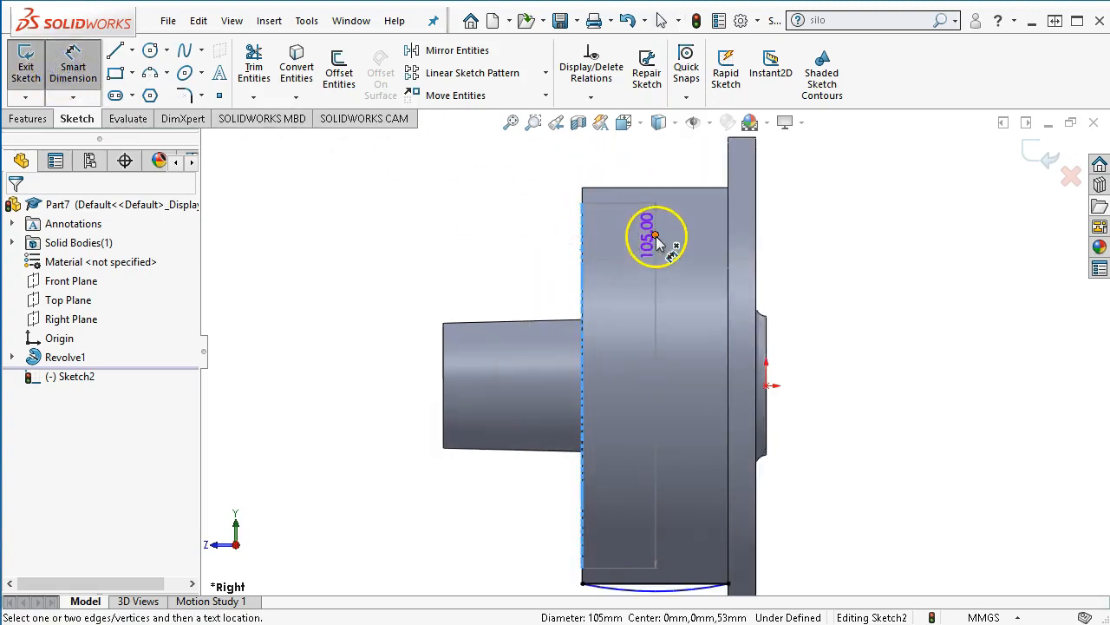
left_click(656, 237)
left_click(628, 269)
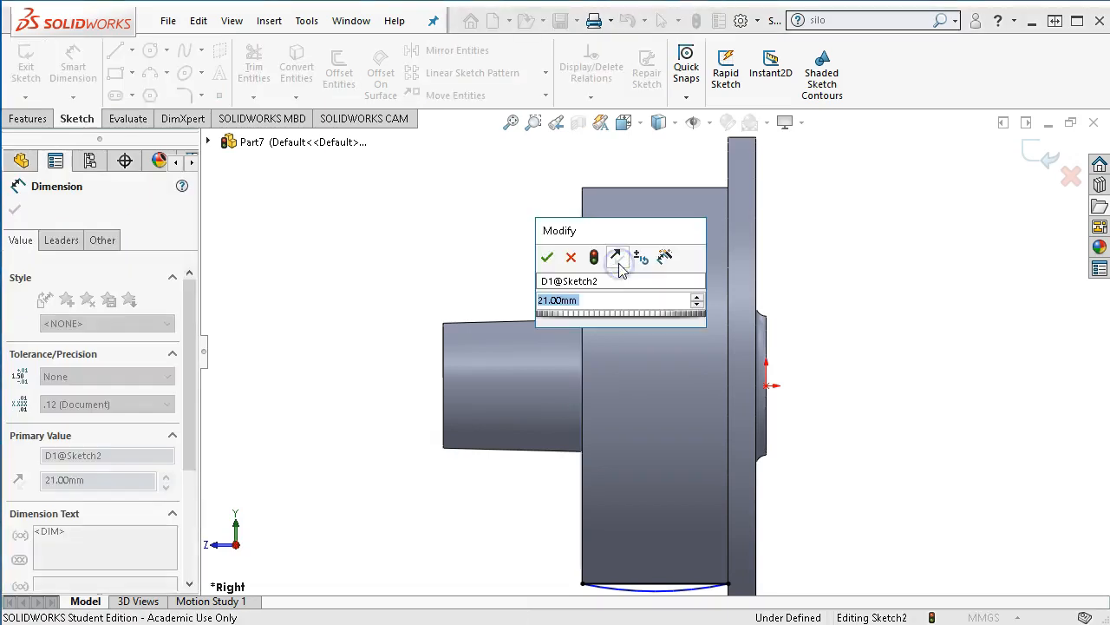
left_click(548, 256)
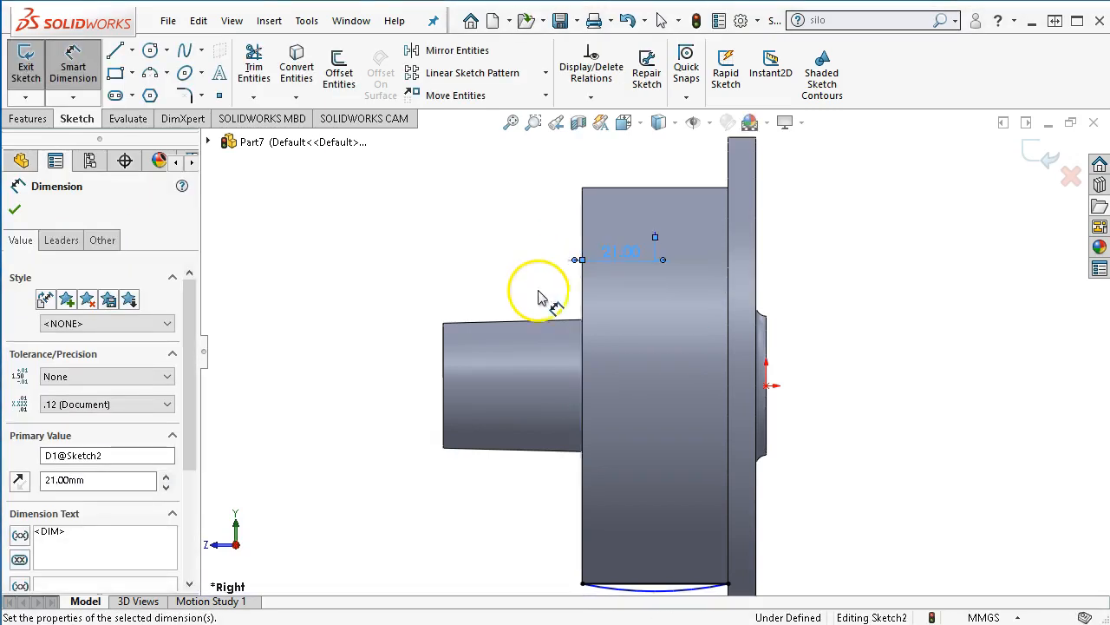
scroll(538, 298, "up", 3)
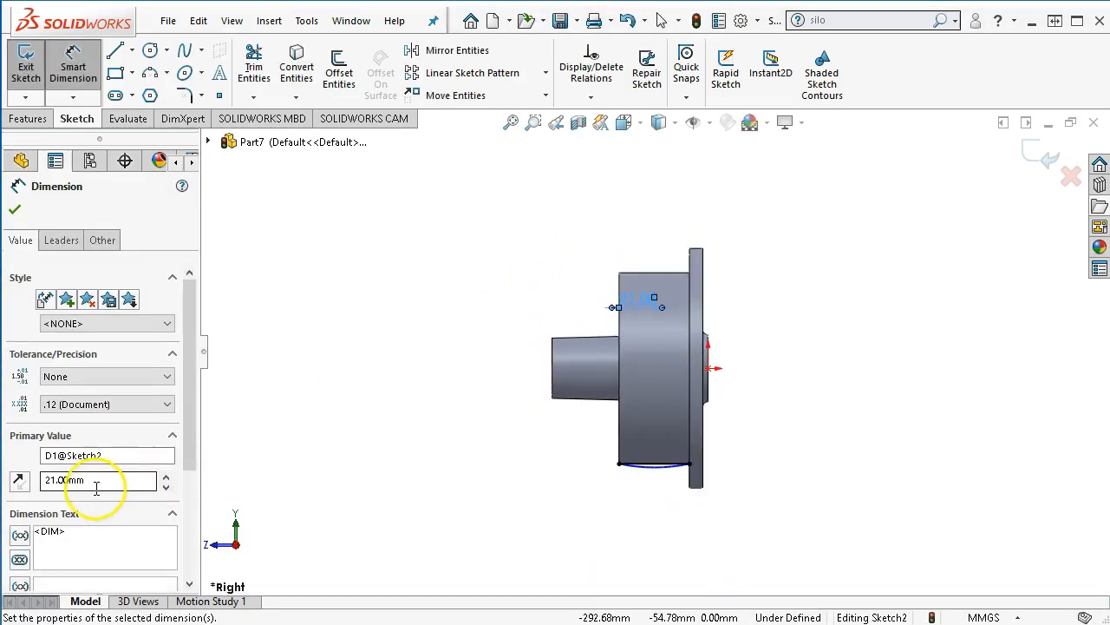
scroll(607, 488, "down", 3)
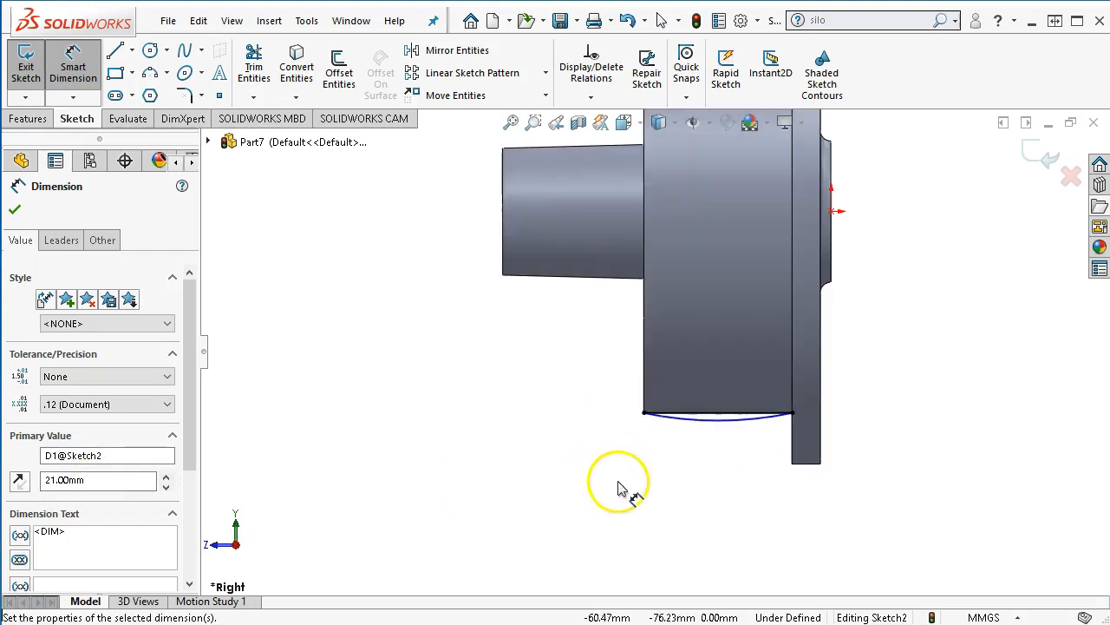
left_click(713, 423)
left_click(736, 342)
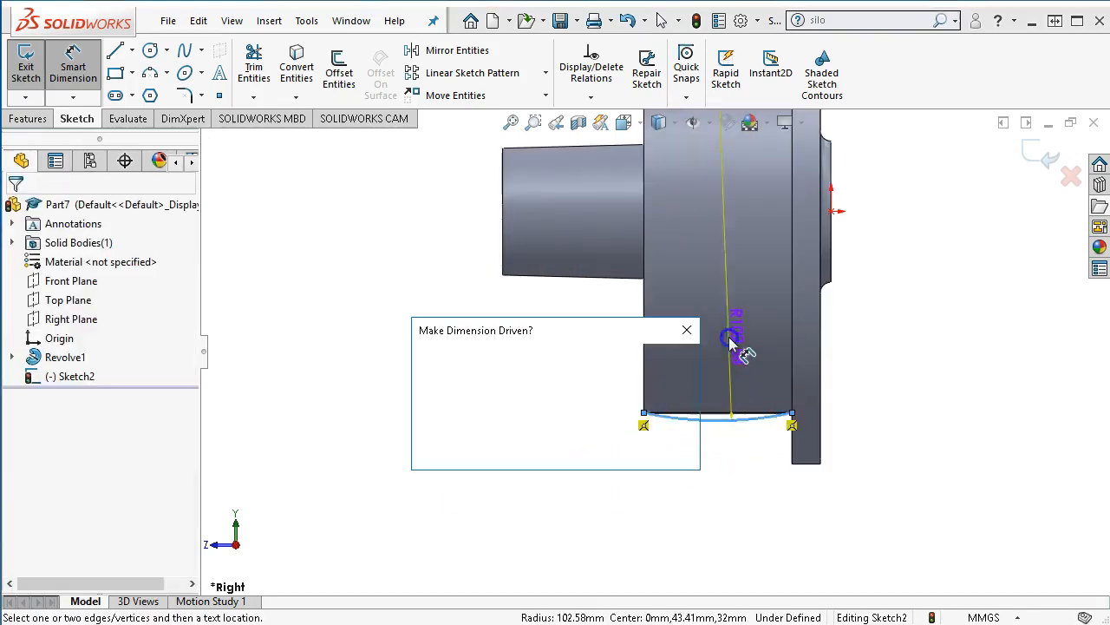
left_click(657, 423)
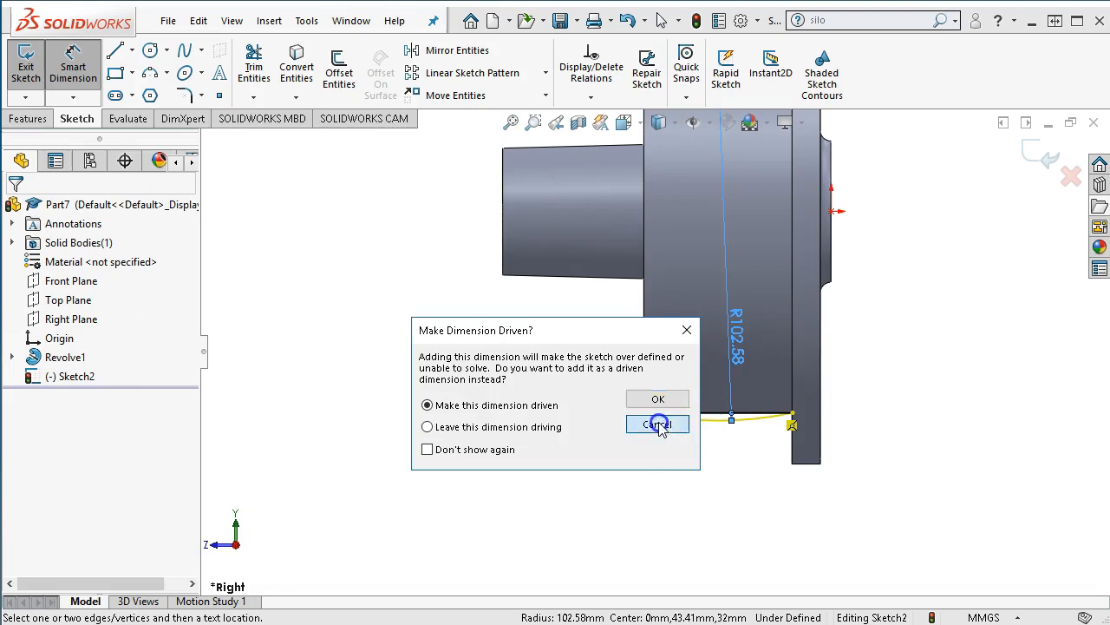
Add the arc's radius as a driven dimension below the rim, and exit dimensioning.
scroll(680, 445, "down", 3)
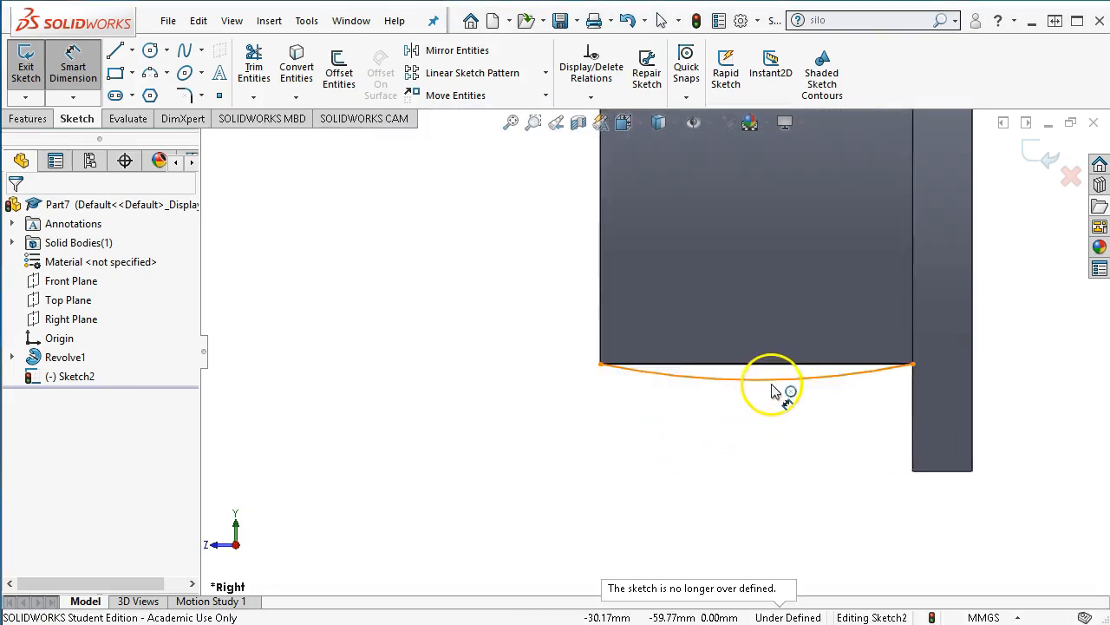
left_click(779, 412)
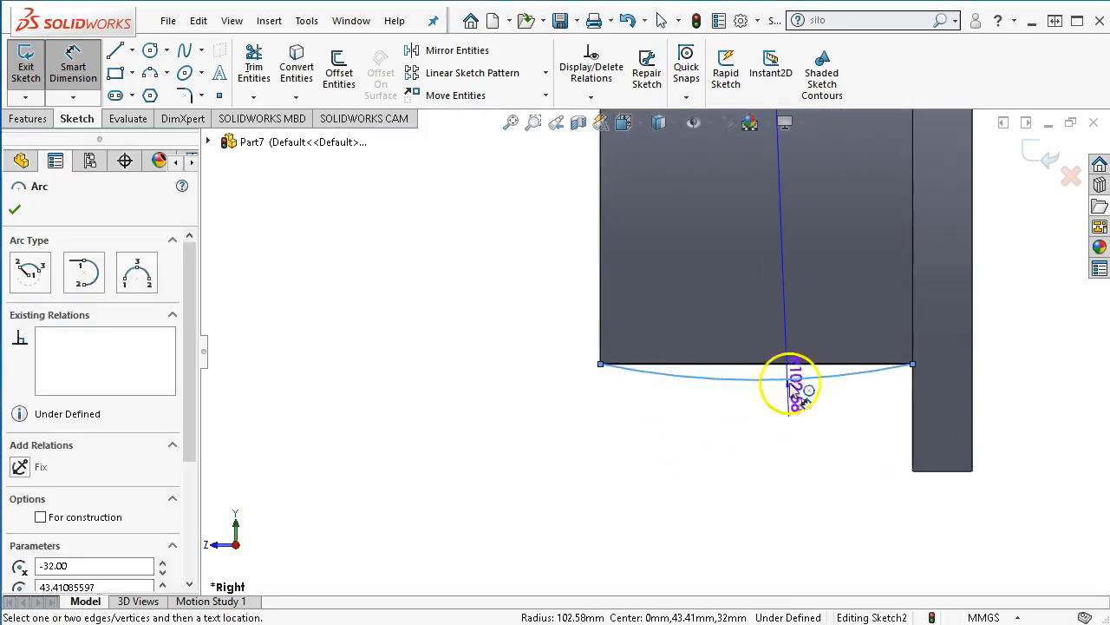
left_click(858, 466)
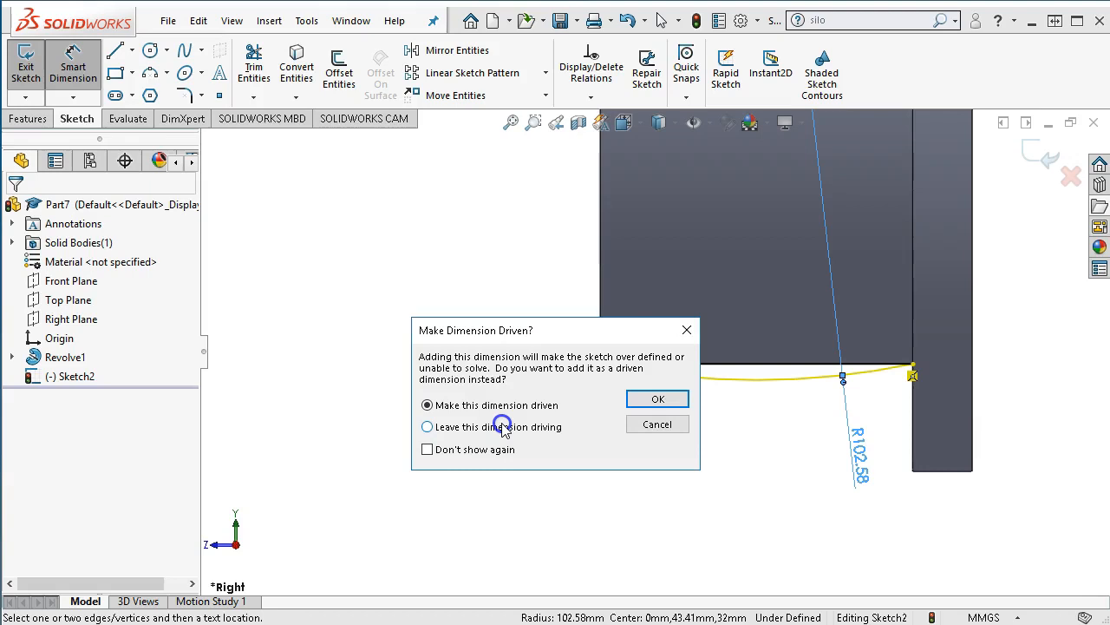
left_click(643, 403)
right_click(619, 418)
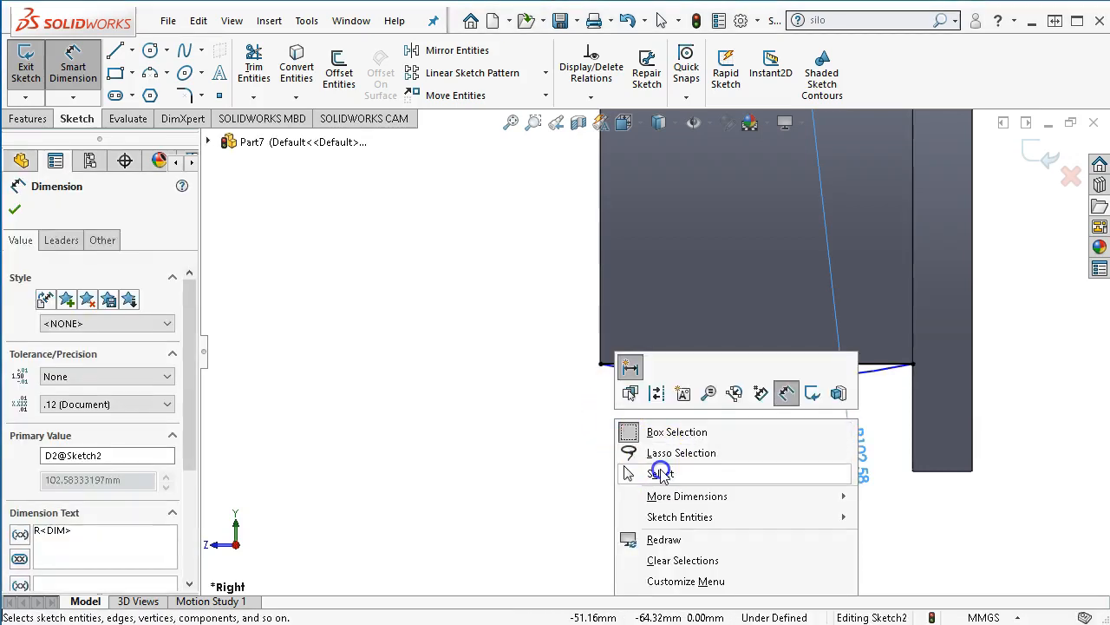
left_click(661, 470)
Flatten the arc below the rim to a radius of about 108 mm.
left_click(770, 388)
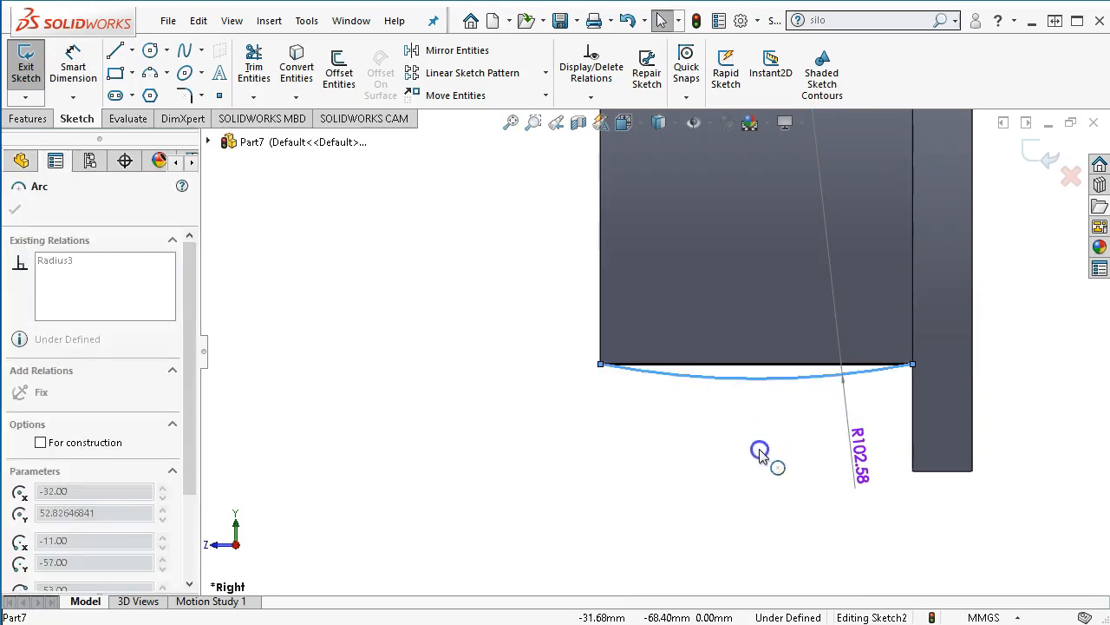
mouse_move(760, 408)
left_mouse_down()
mouse_move(761, 258)
mouse_move(760, 424)
left_mouse_up()
left_click(755, 429)
scroll(554, 412, "up", 2)
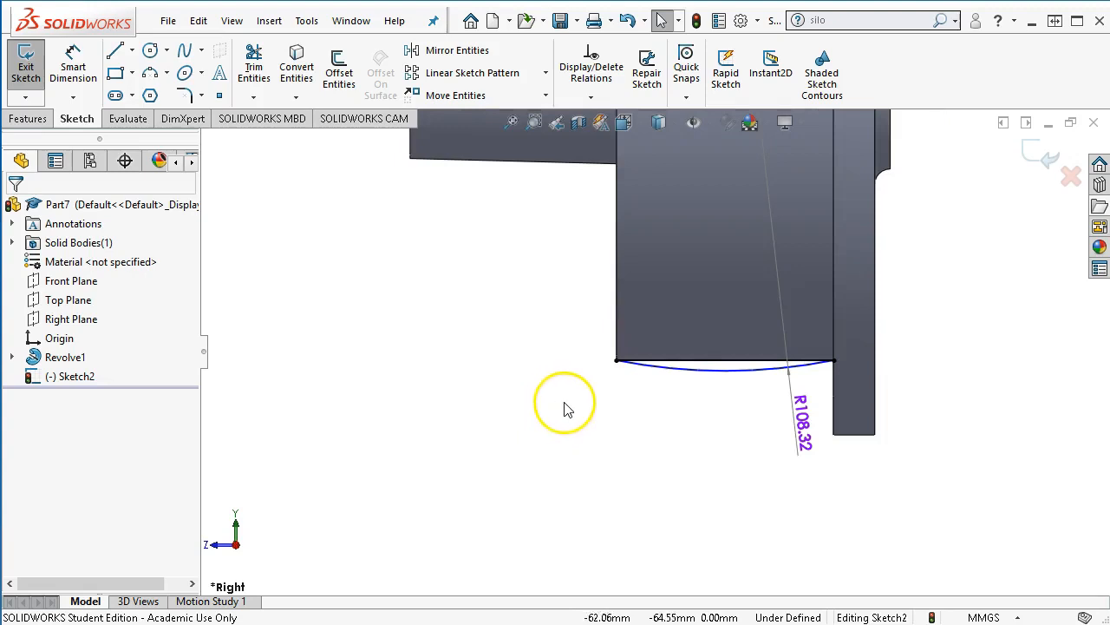
Move the 21 mm dimension out beside the rim and flatten the arc to a radius of about 135 mm.
scroll(775, 248, "up", 3)
scroll(716, 239, "down", 2)
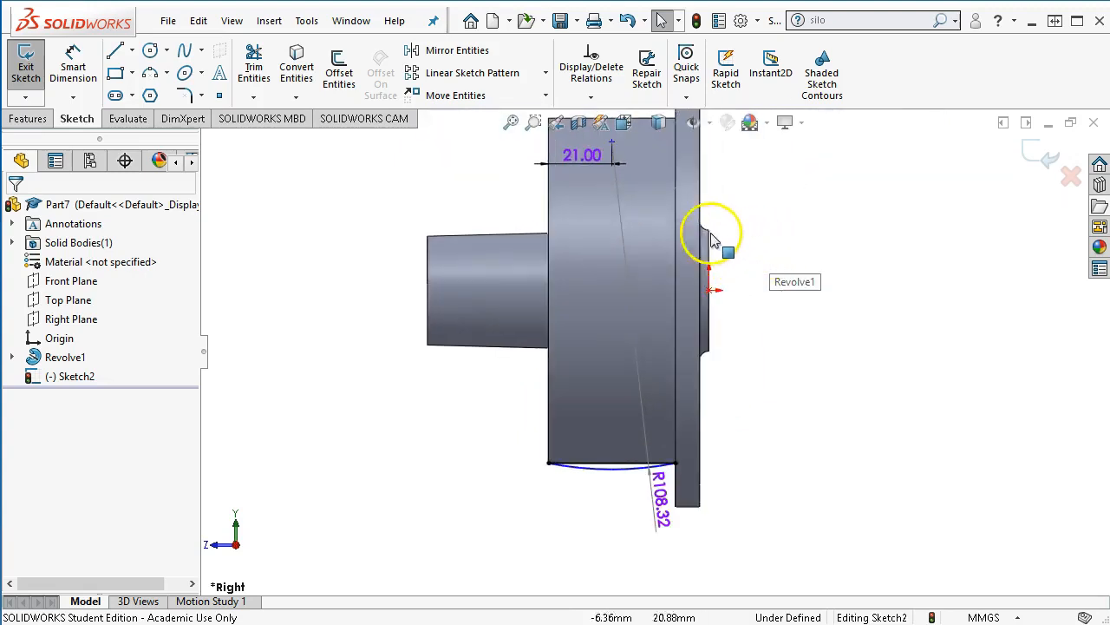
left_click(590, 158)
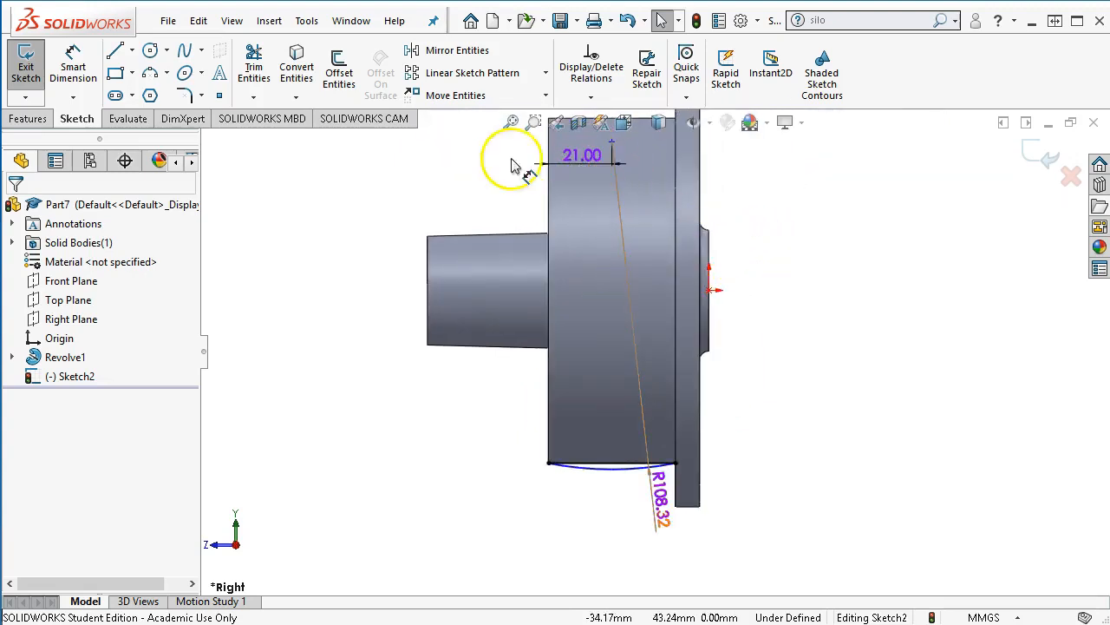
left_click_drag(457, 169, 469, 178)
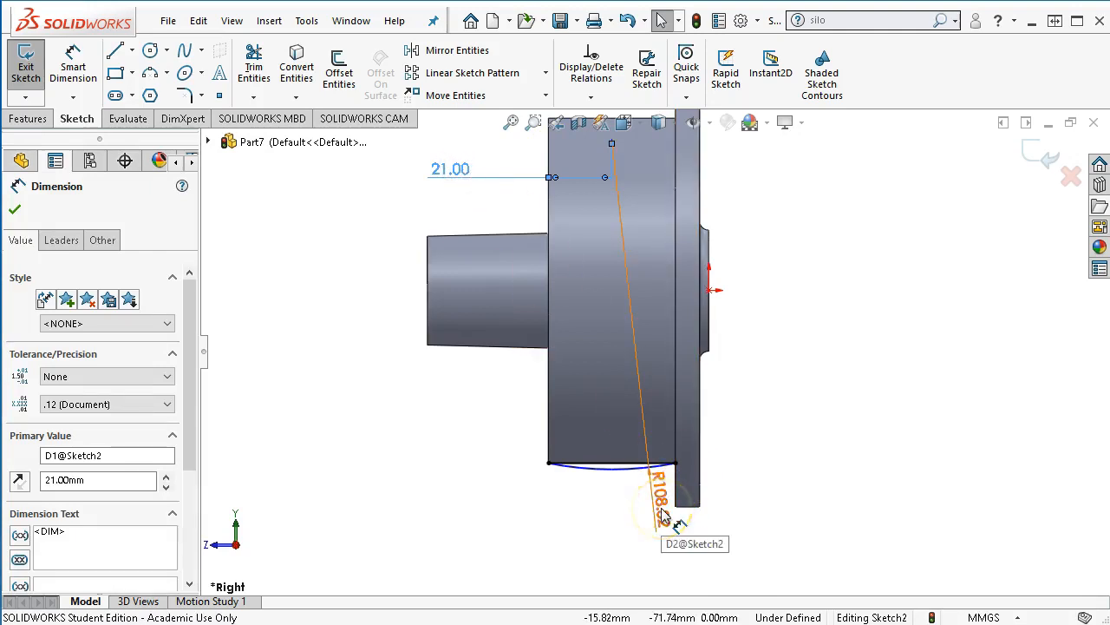
scroll(609, 467, "down", 3)
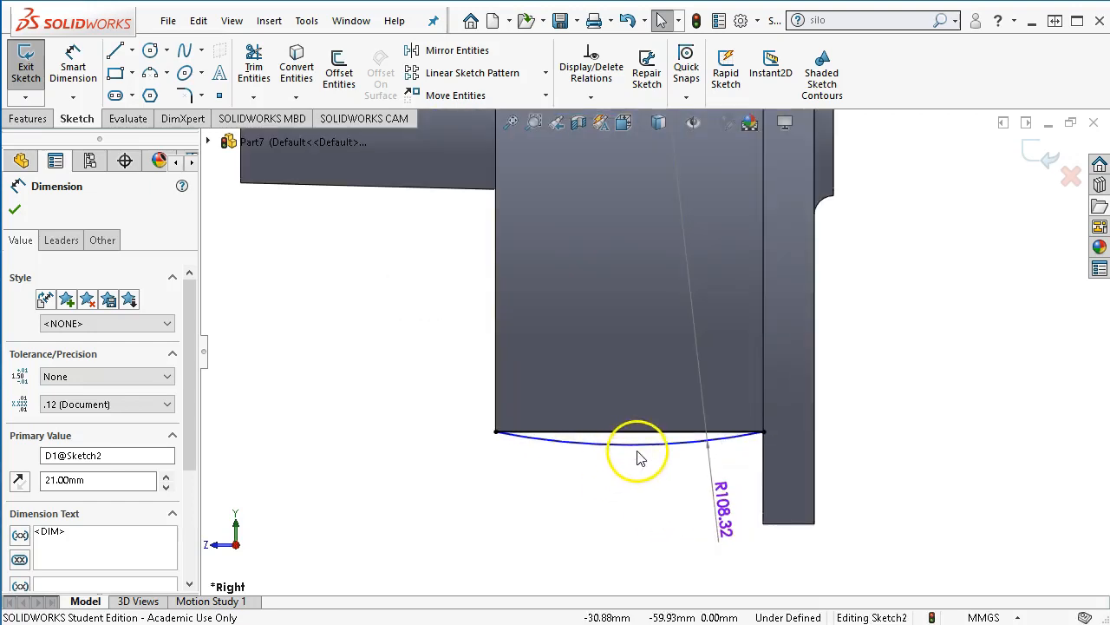
left_click(638, 445)
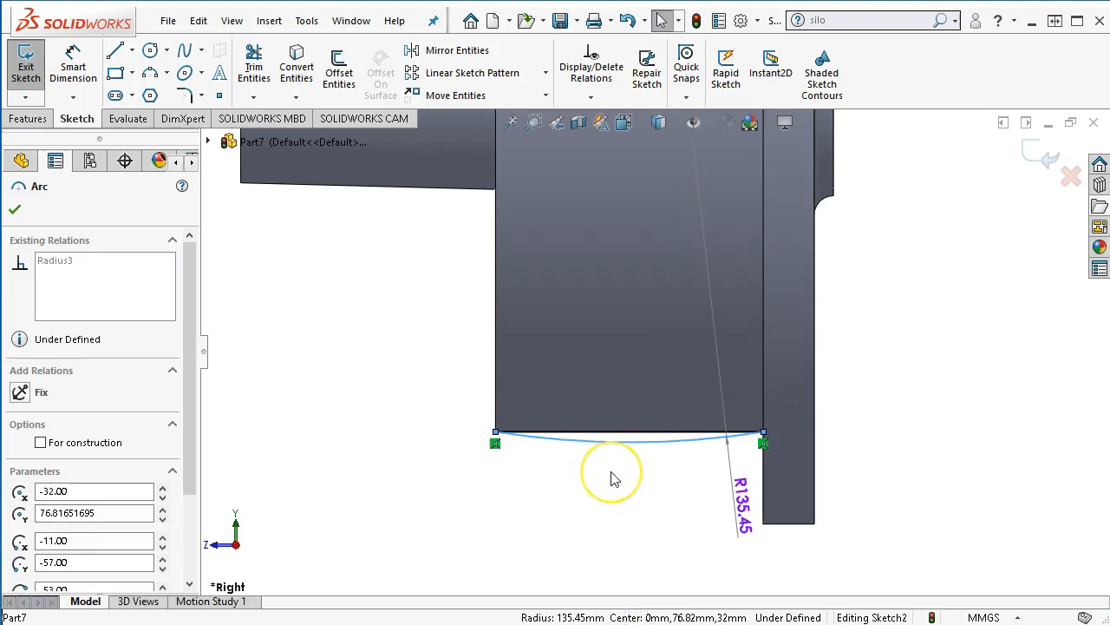
Make the 21 mm distance to the arc's center point a driven dimension.
scroll(657, 451, "up", 5)
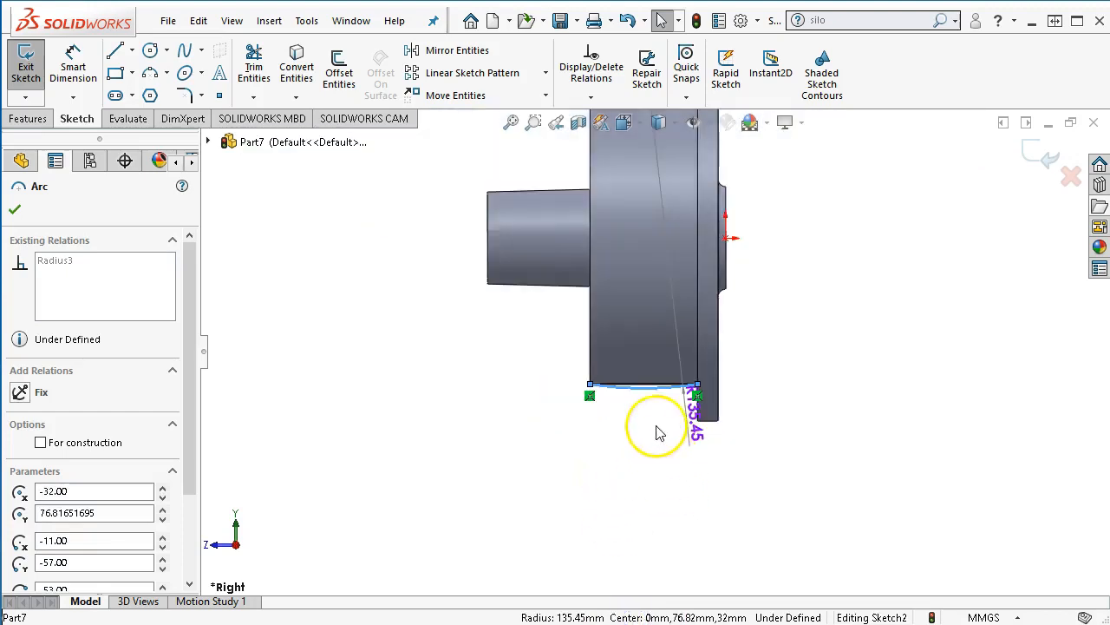
left_click(628, 265)
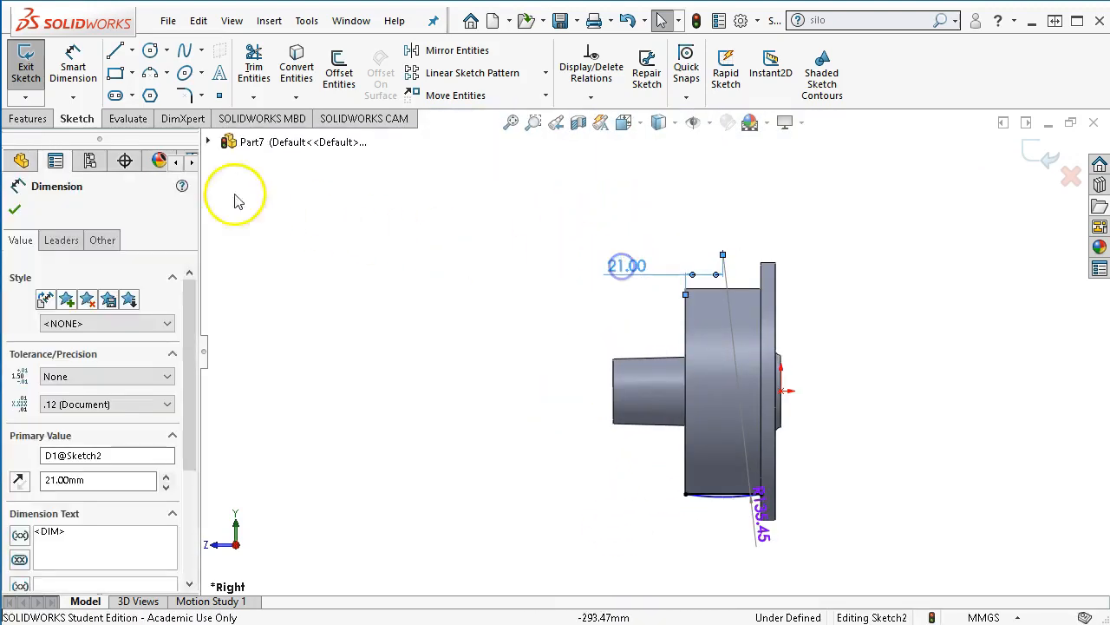
left_click(101, 240)
left_click(16, 436)
left_click(468, 447)
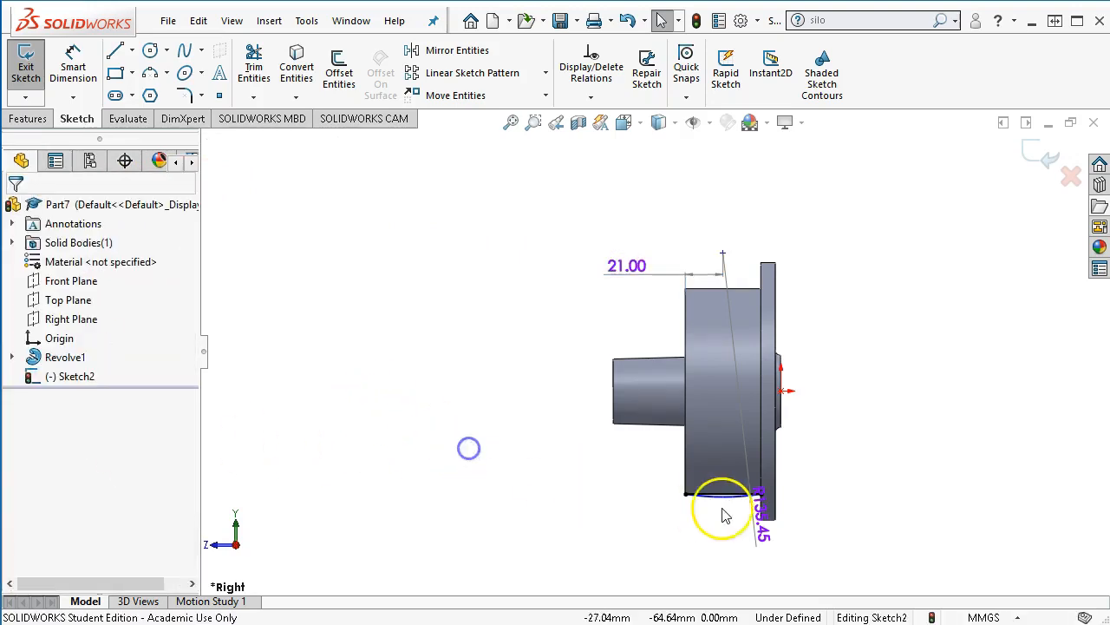
Turn the arc's driven radius dimension below the rim into a driving dimension.
scroll(725, 515, "down", 5)
left_click(744, 447)
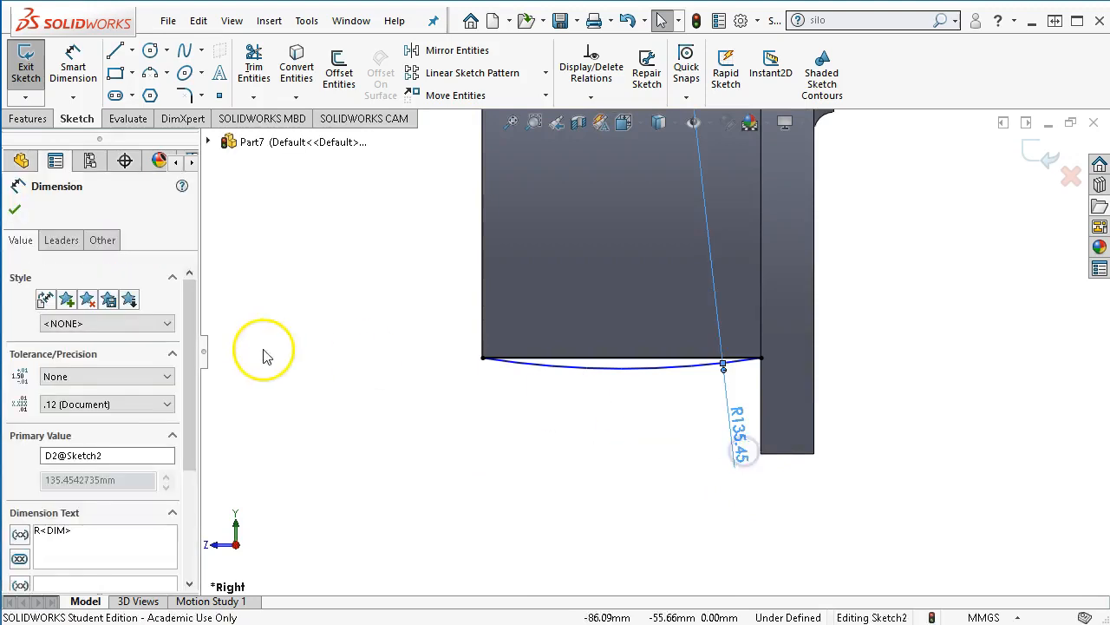
left_click(102, 241)
left_click(38, 440)
left_click(499, 459)
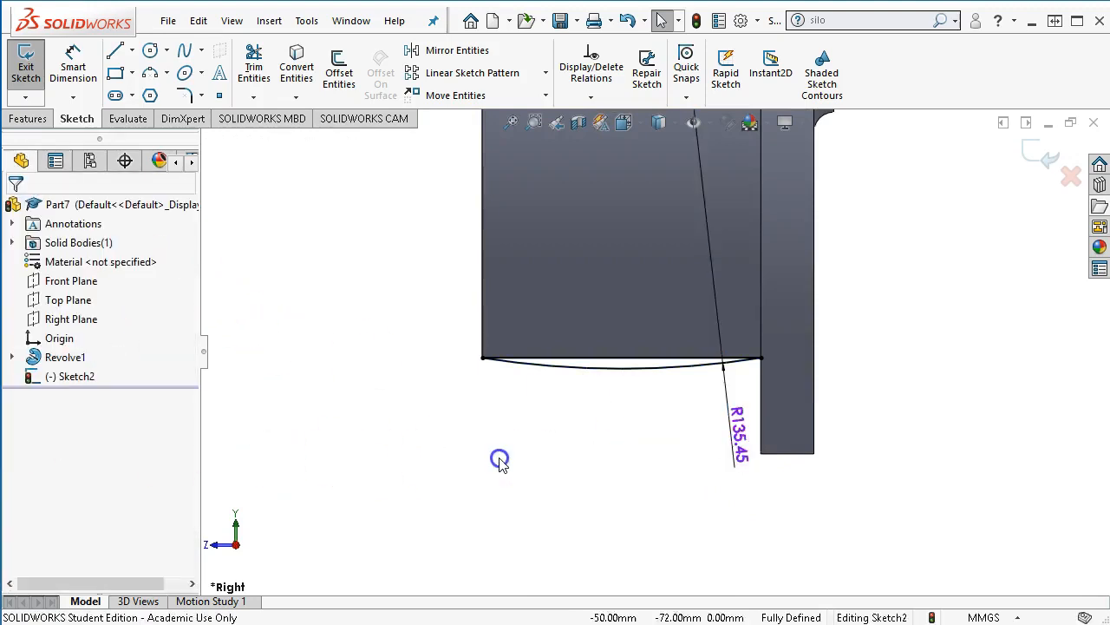
Set the arc's radius to 250 mm and place its dimension text just below the rim.
double_click(742, 442)
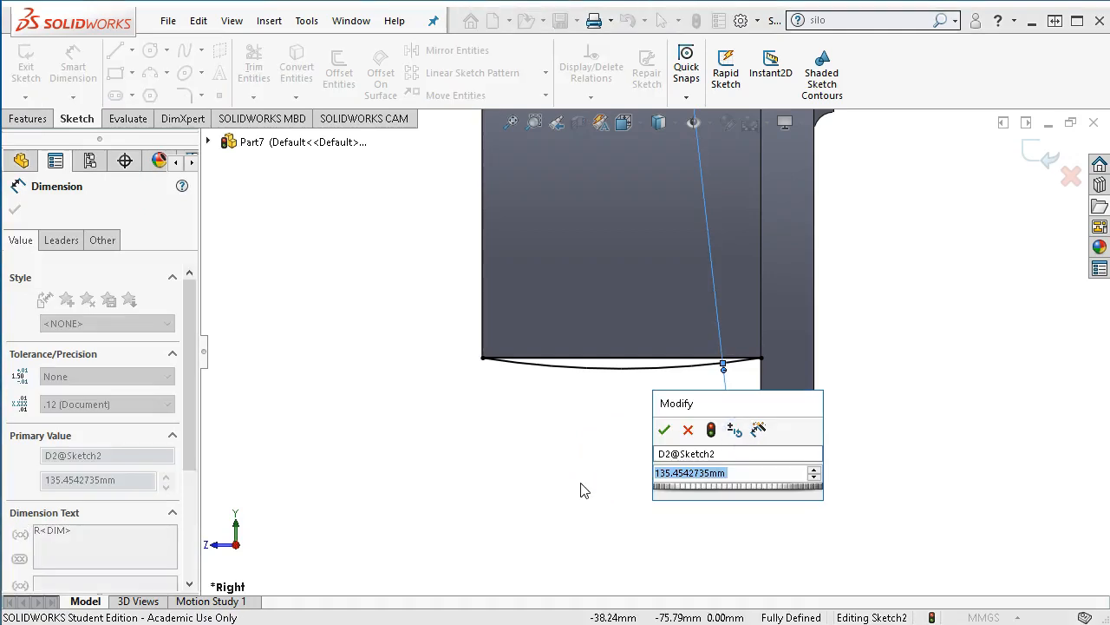
type("250")
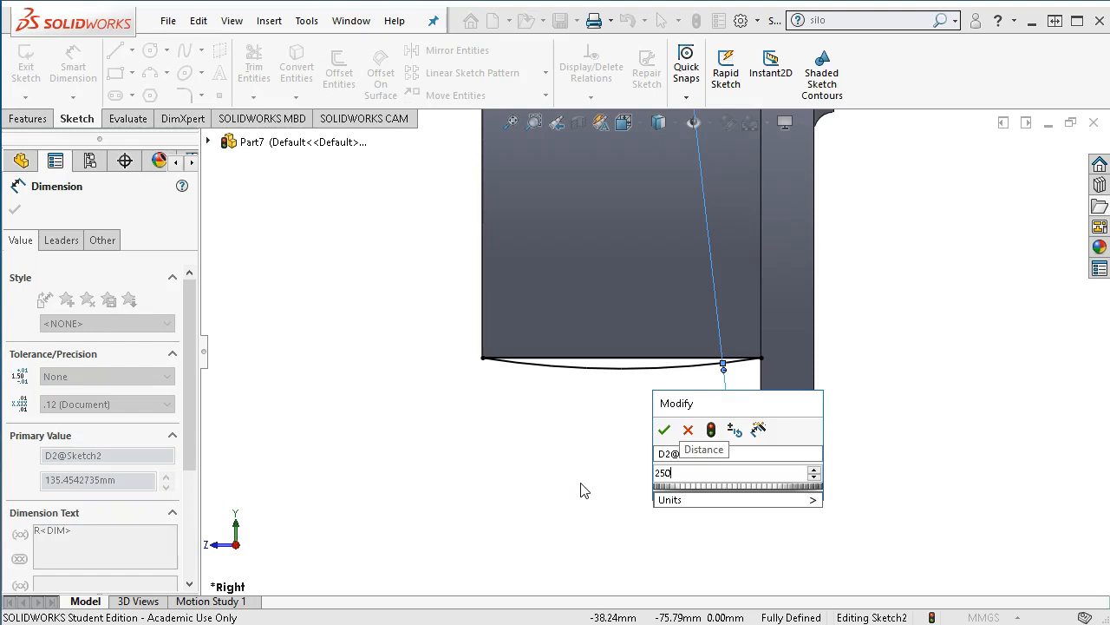
key("Return")
left_click_drag(821, 424, 707, 447)
scroll(619, 442, "up", 5)
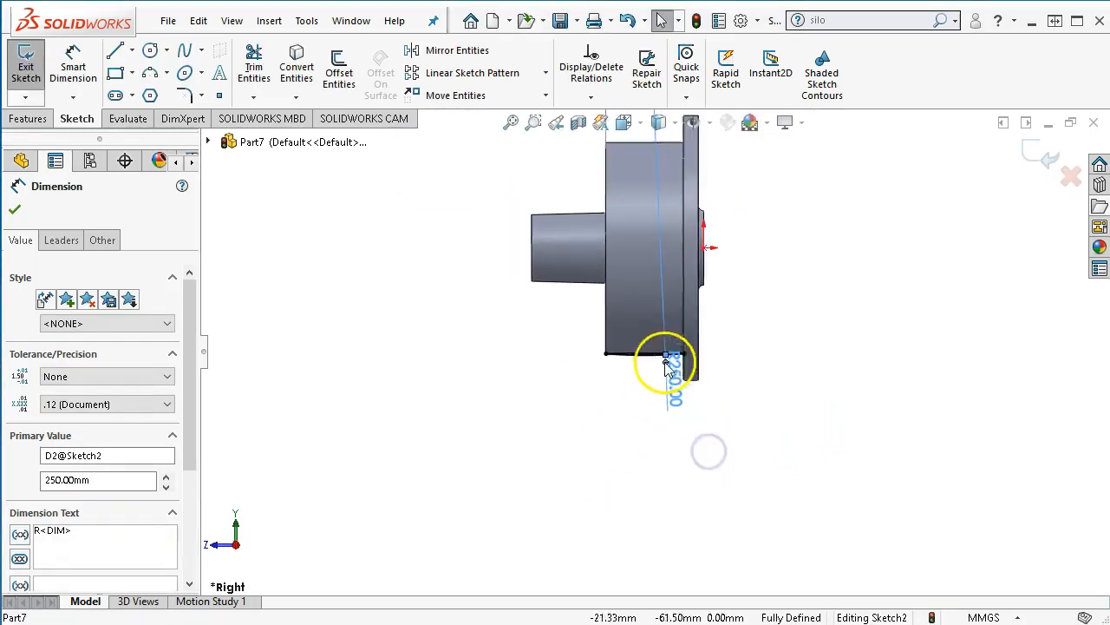
Move the 21 mm dimension down so it sits just above the rim's open end.
scroll(657, 216, "down", 3)
mouse_move(558, 223)
left_mouse_down()
mouse_move(538, 275)
mouse_move(538, 381)
left_mouse_up()
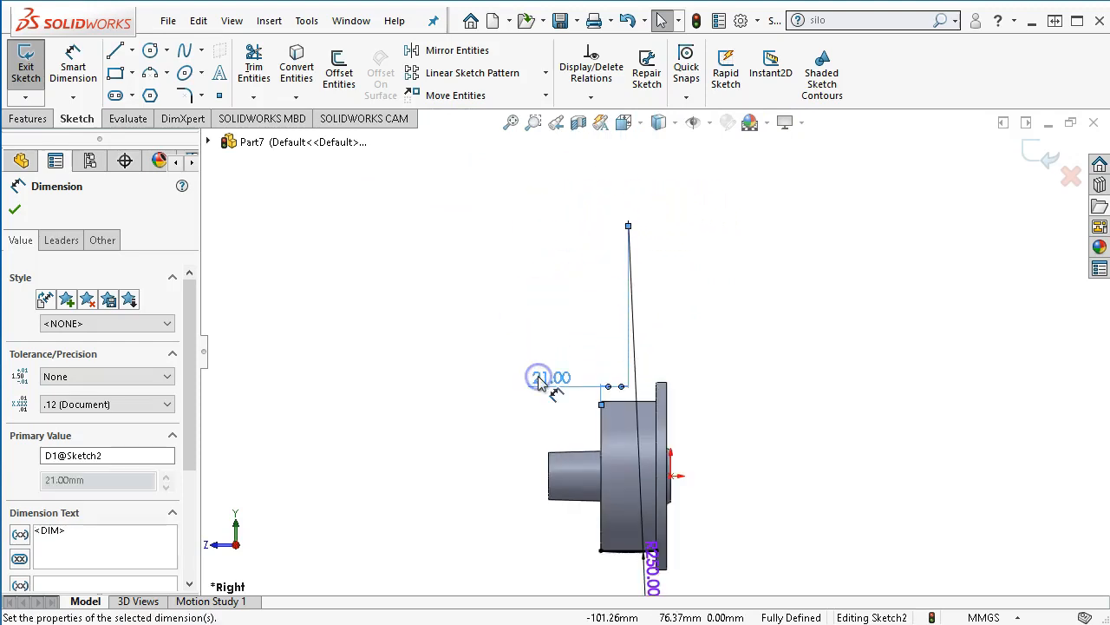
scroll(616, 521, "down", 2)
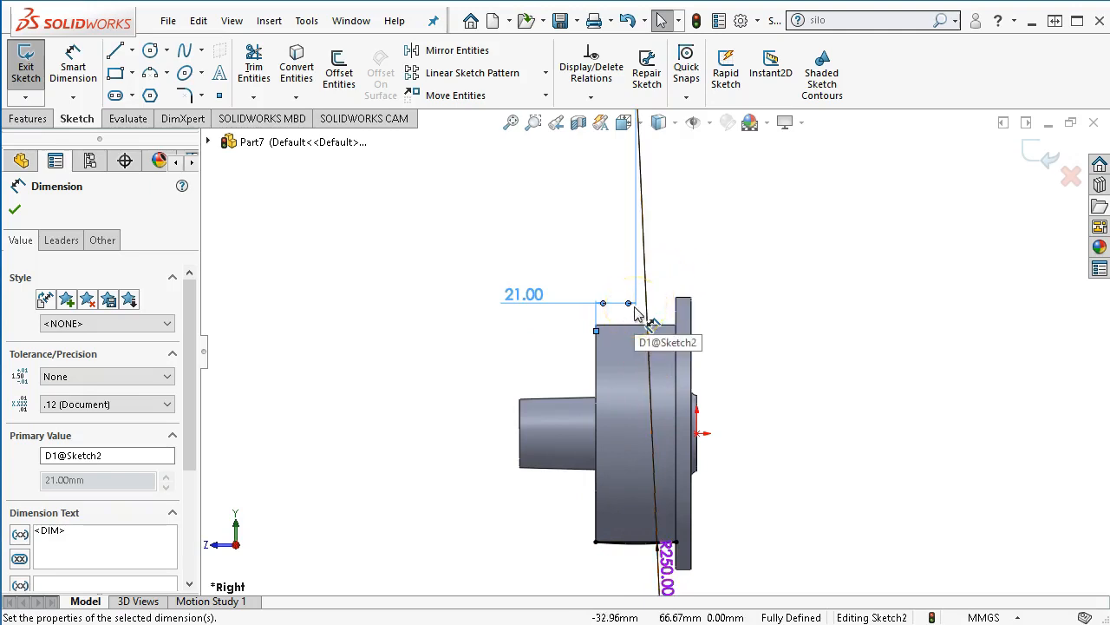
scroll(635, 308, "up", 3)
scroll(608, 422, "down", 3)
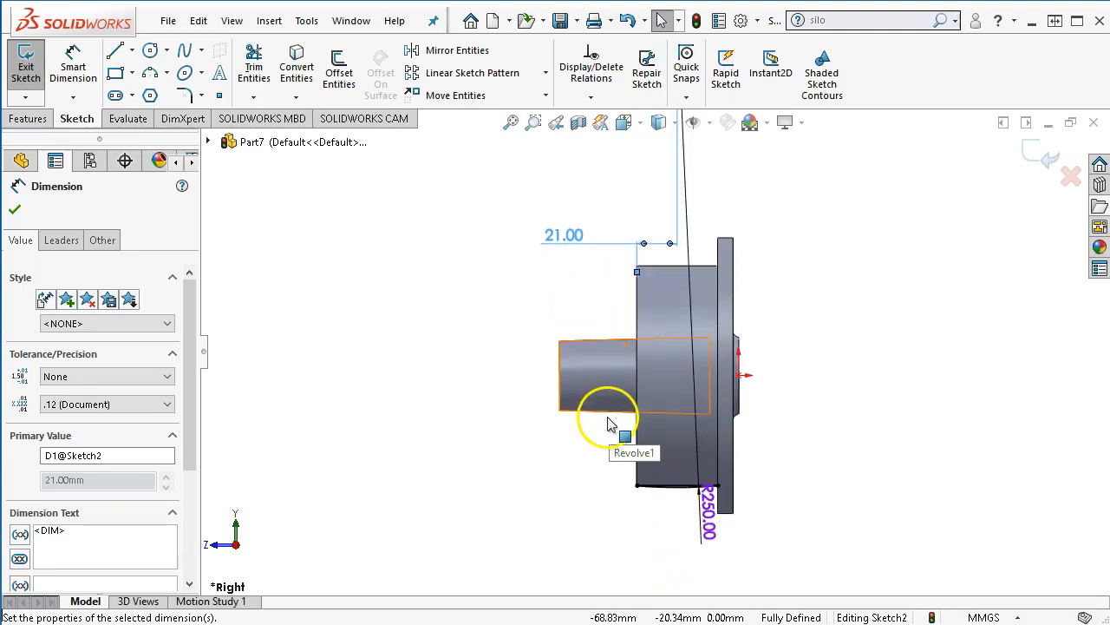
Start a revolved boss from the arc sketch, merged with the body, and show the temporary axes.
middle_click_drag(775, 377, 843, 446)
left_click(783, 400)
middle_click_drag(781, 403, 755, 384)
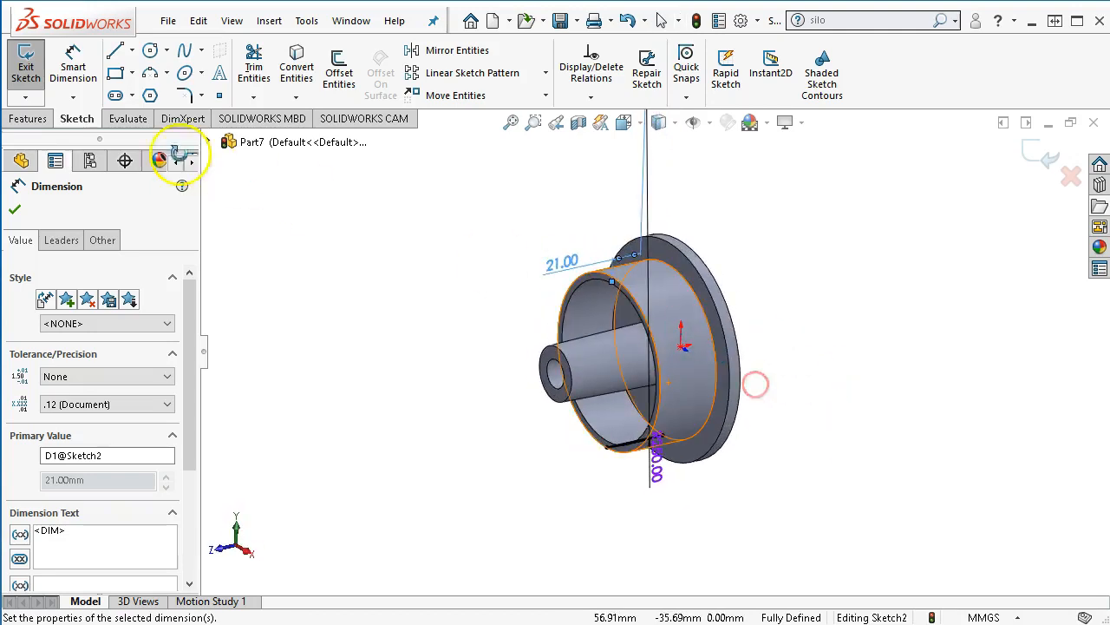
left_click(27, 118)
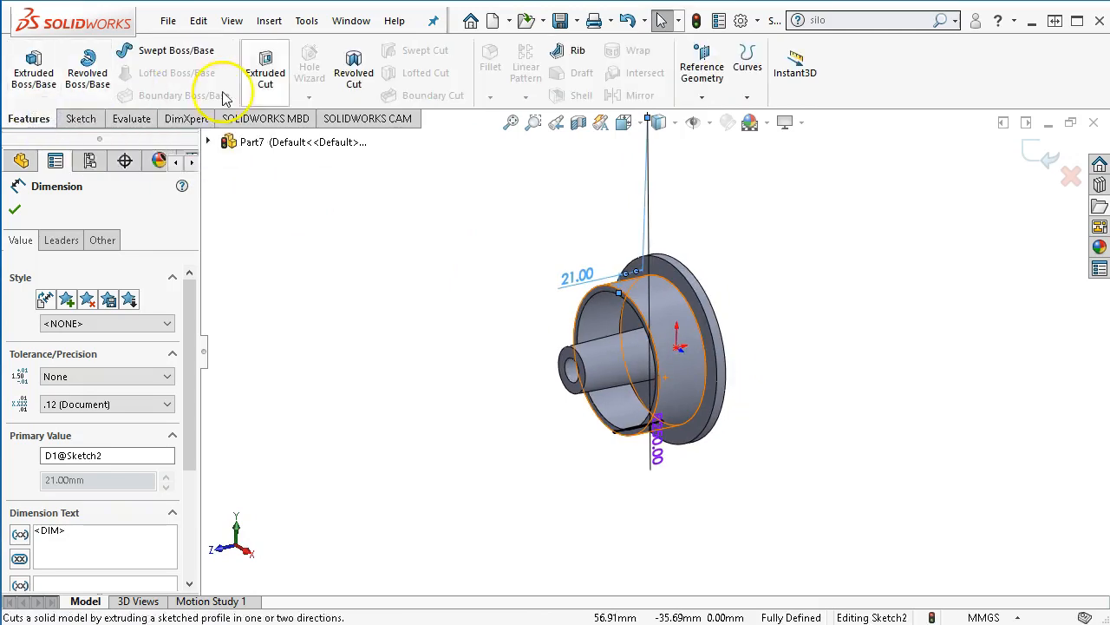
left_click(354, 77)
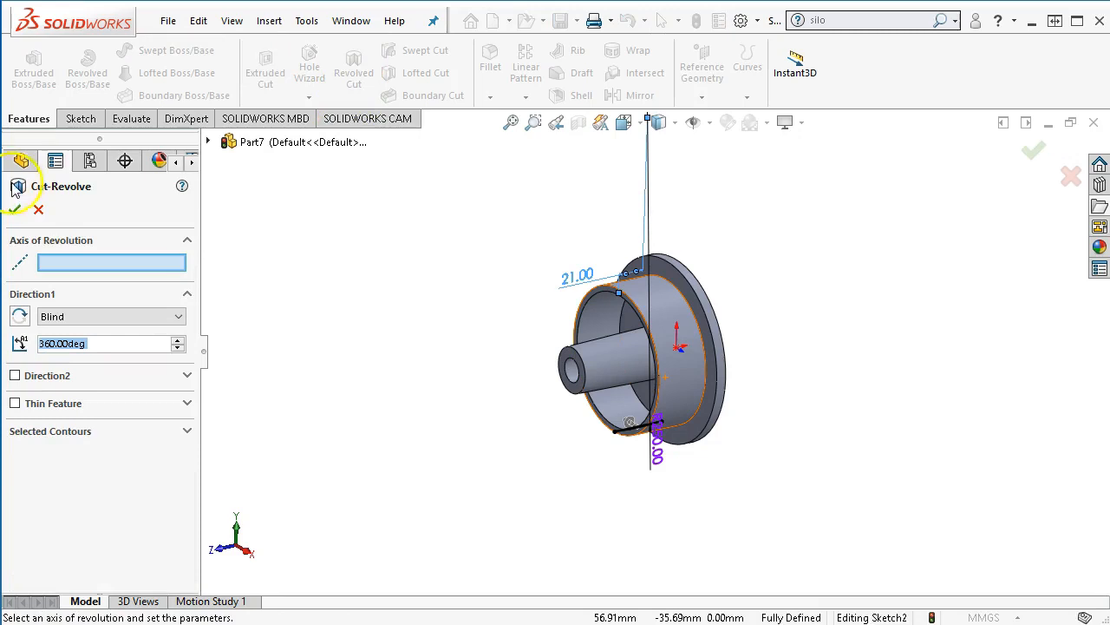
left_click(38, 209)
left_click(94, 80)
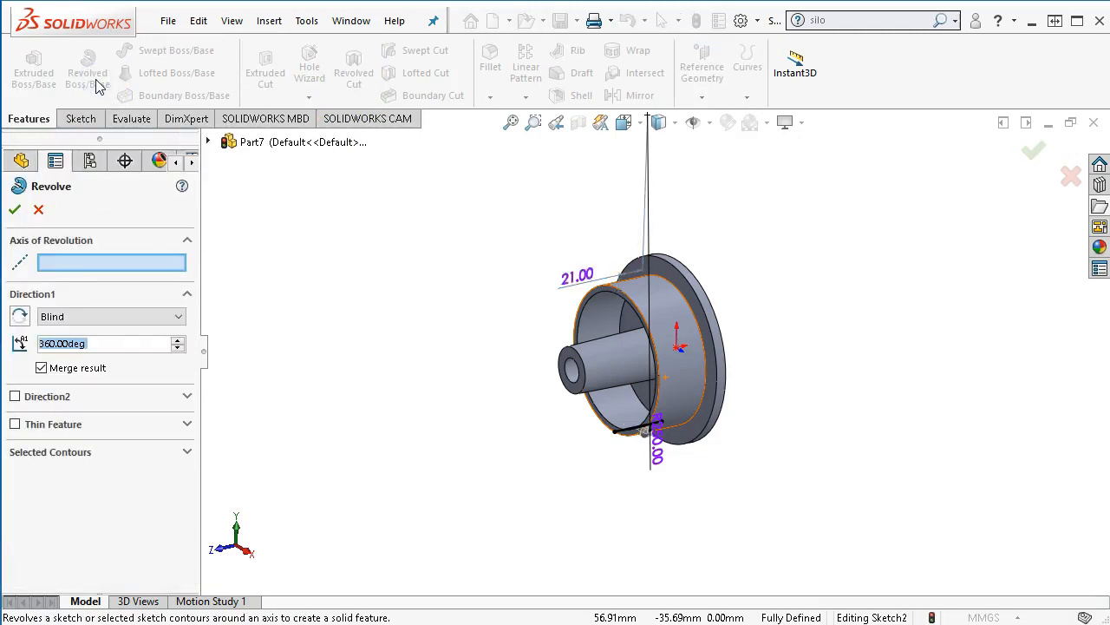
scroll(498, 380, "down", 3)
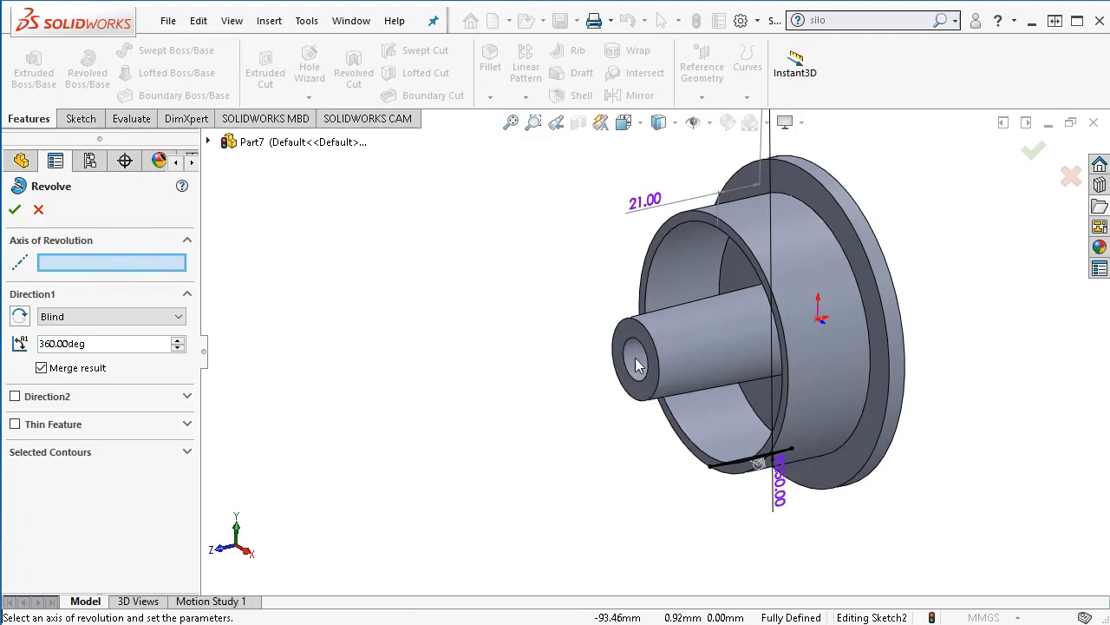
middle_click_drag(543, 367, 552, 323)
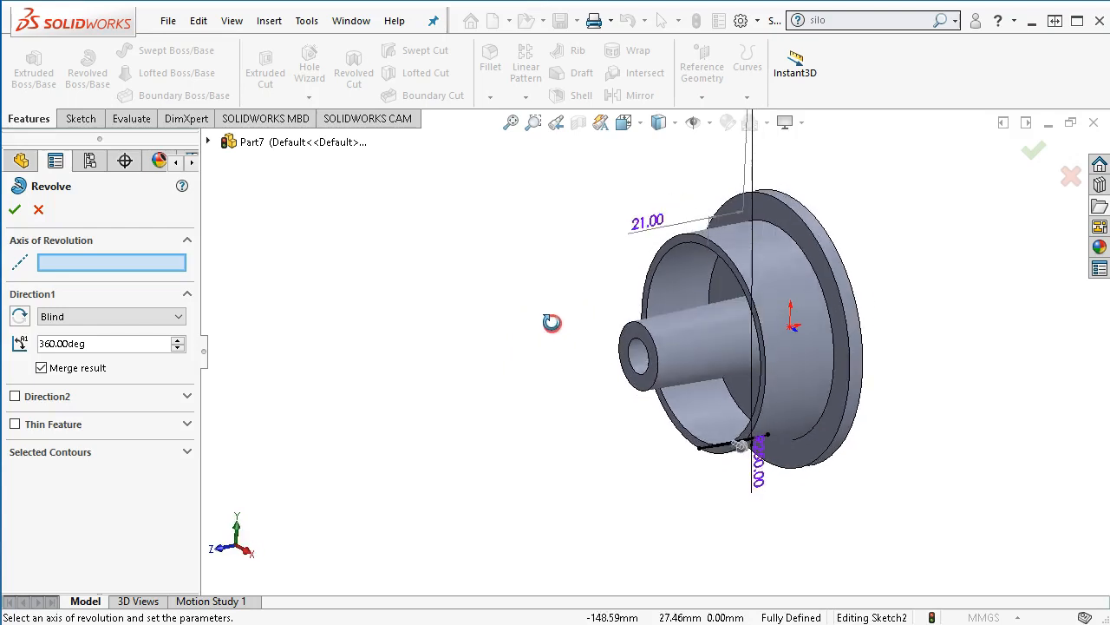
left_click(712, 124)
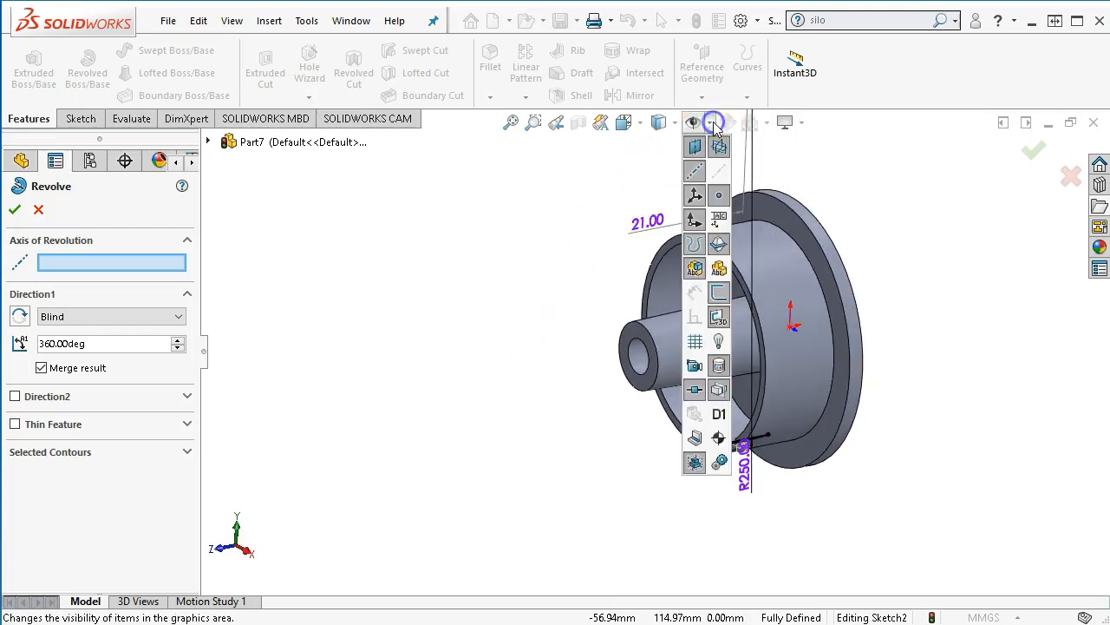
left_click(718, 172)
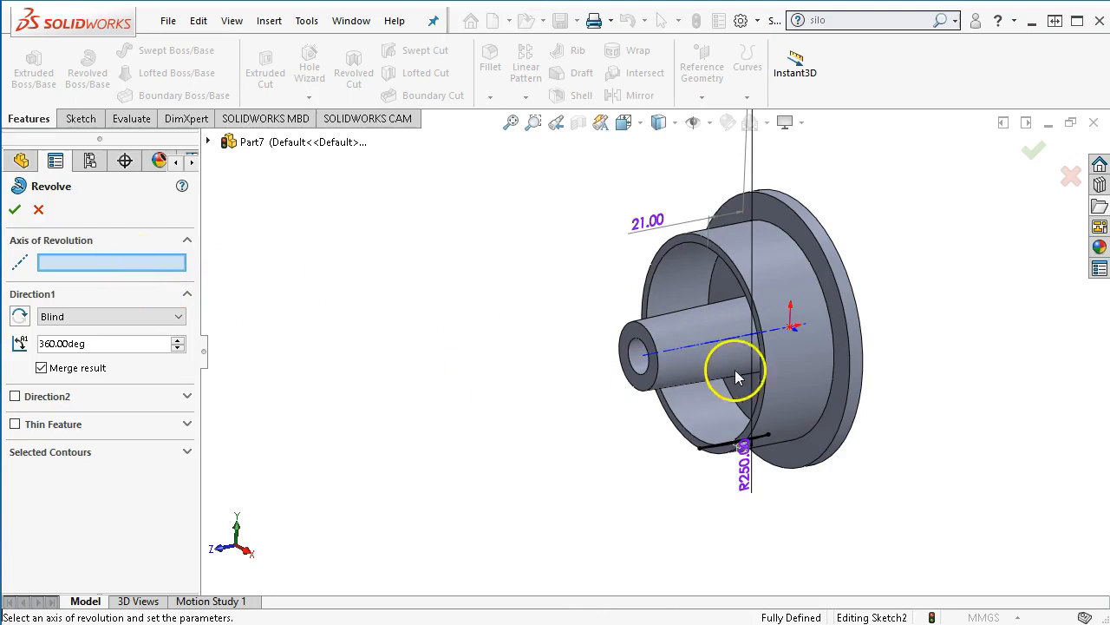
Revolve the arc profile 360 degrees about the pulley's central temporary axis to crown the rim.
scroll(735, 375, "down", 2)
left_click(721, 324)
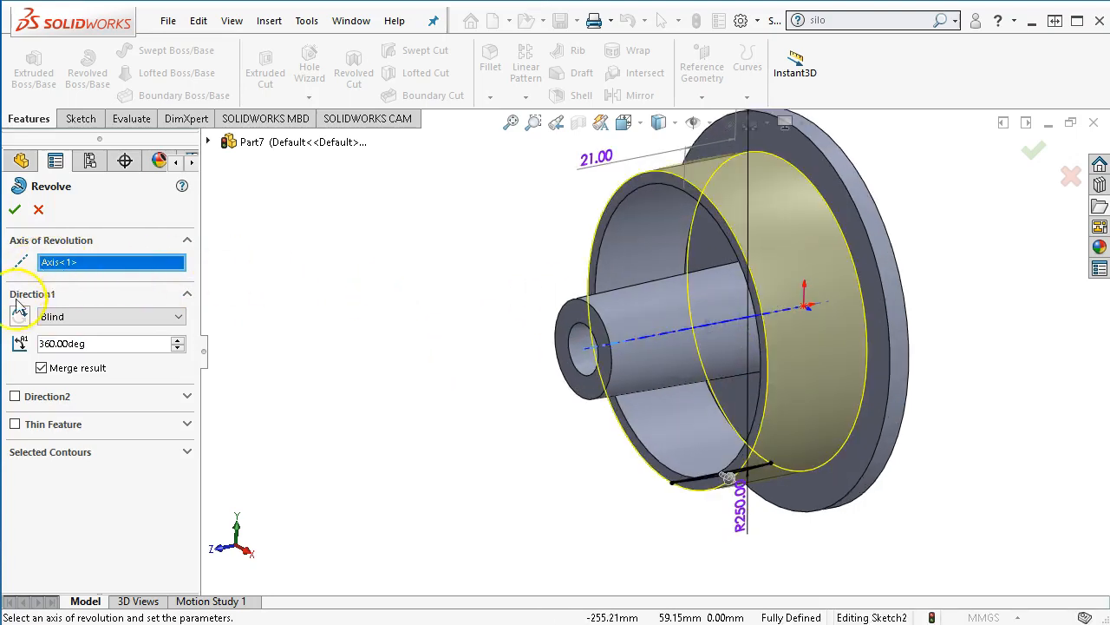
left_click(15, 210)
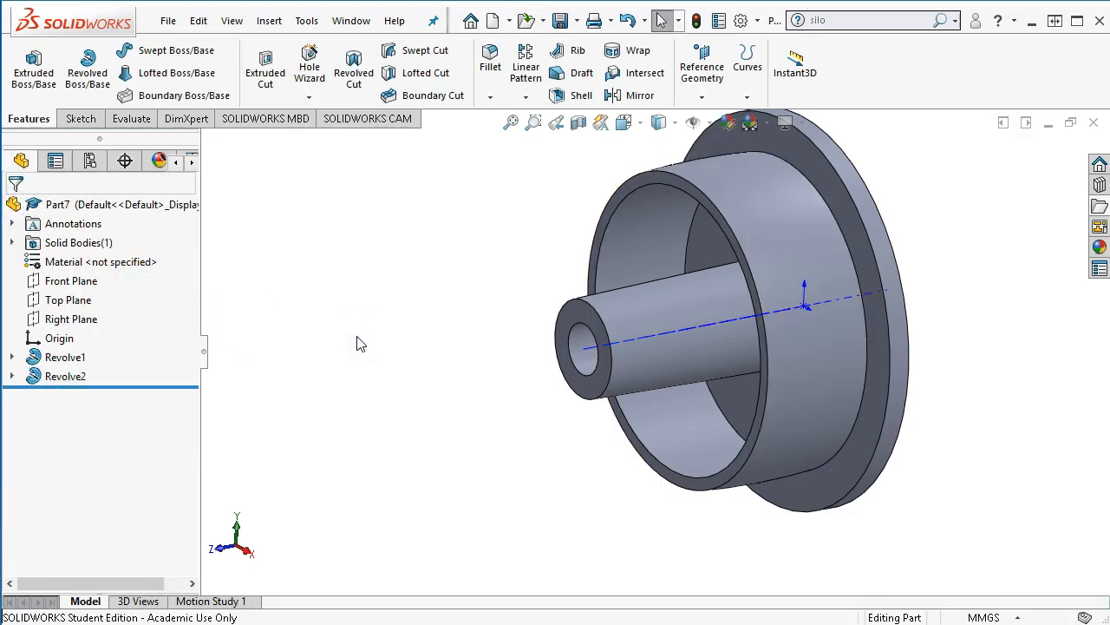
Inspect the crowned rim from the side and hide the temporary axes.
key("ctrl+1")
key("ctrl+3")
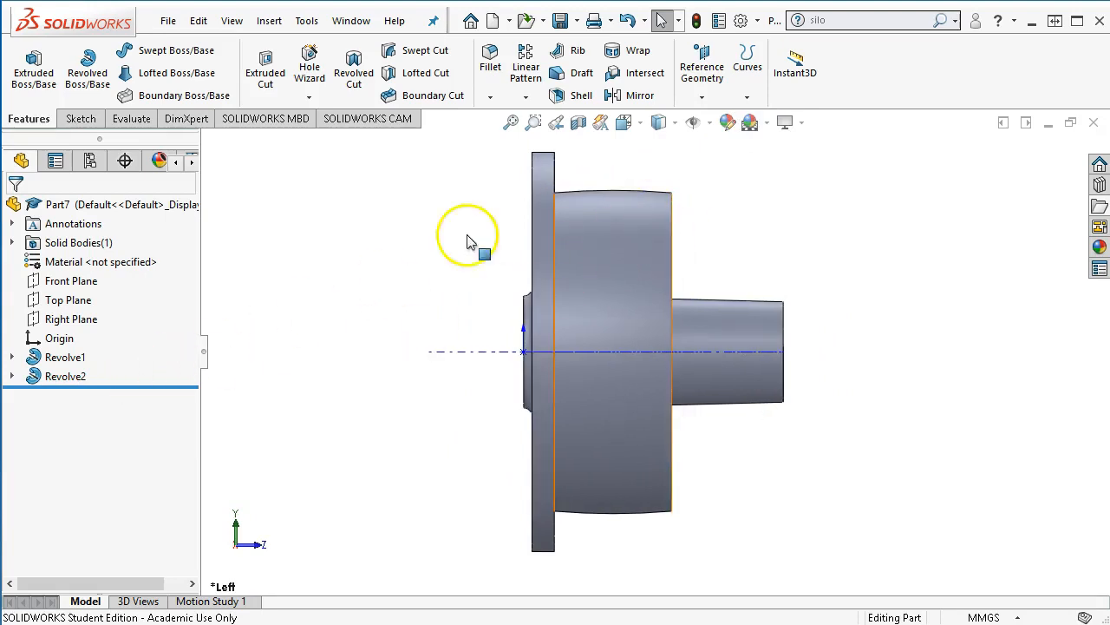
left_click(709, 122)
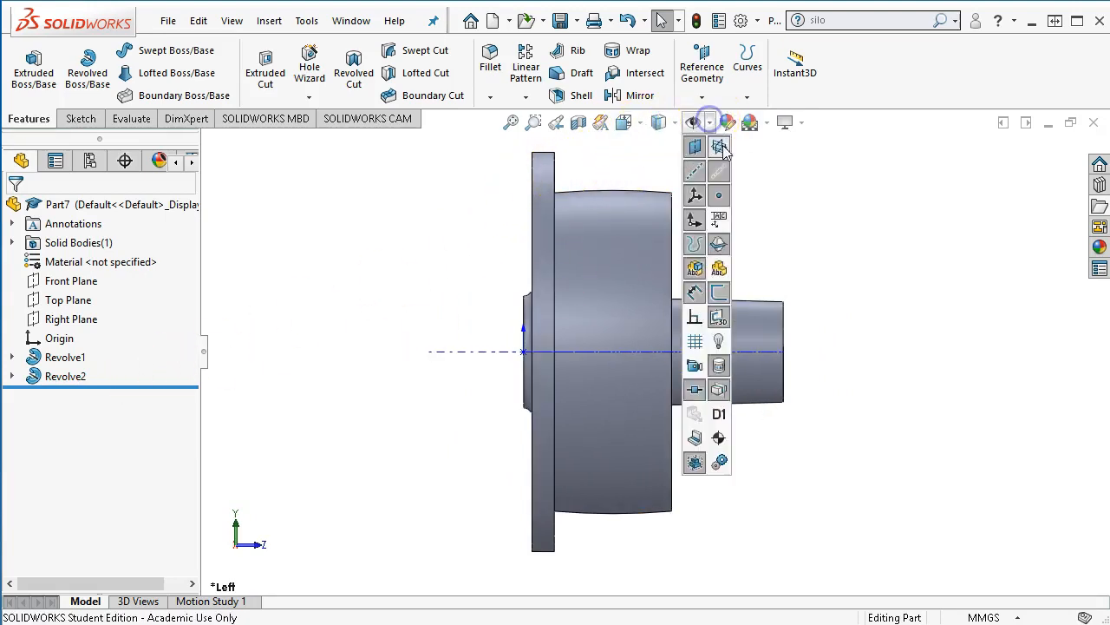
left_click(347, 372)
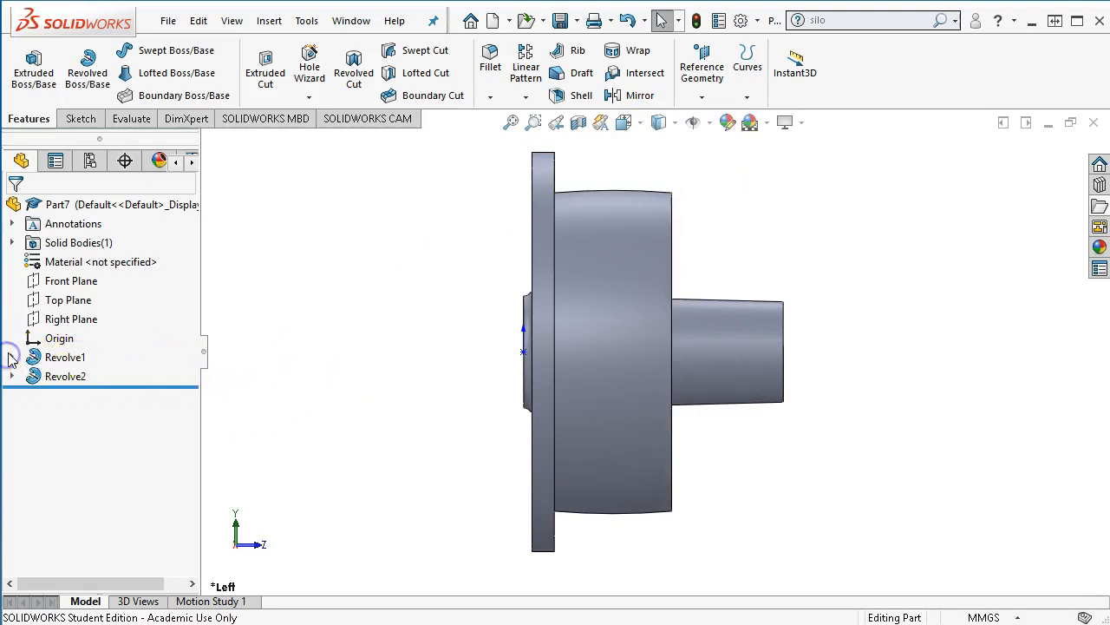
Examine the base revolve's profile sketch with its dimensions, and look at the pulley from above.
left_click(11, 357)
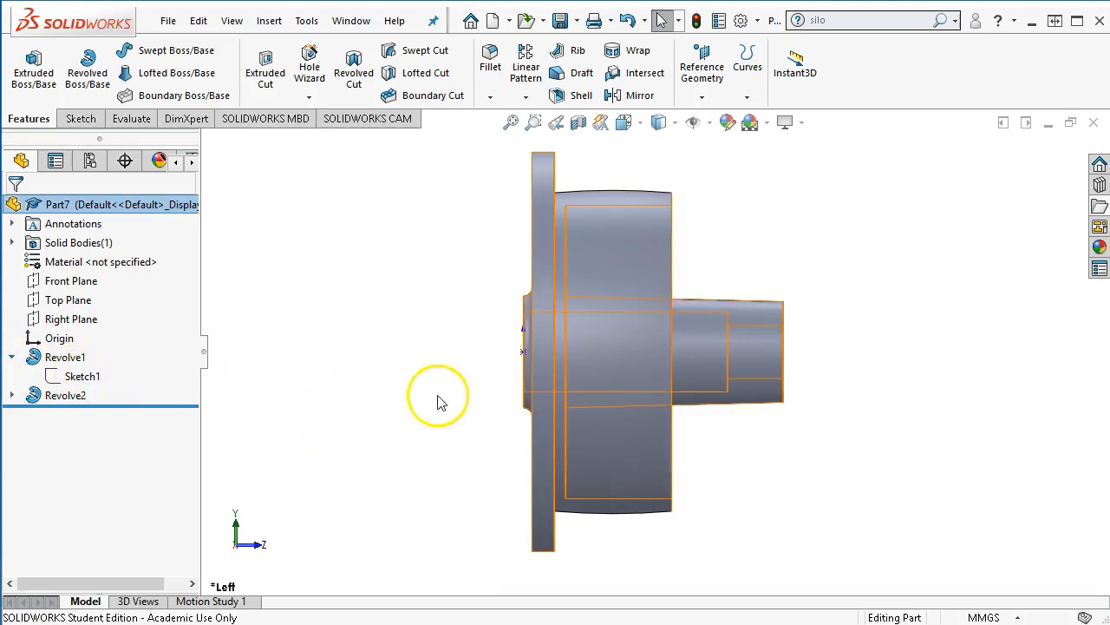
left_click(92, 374)
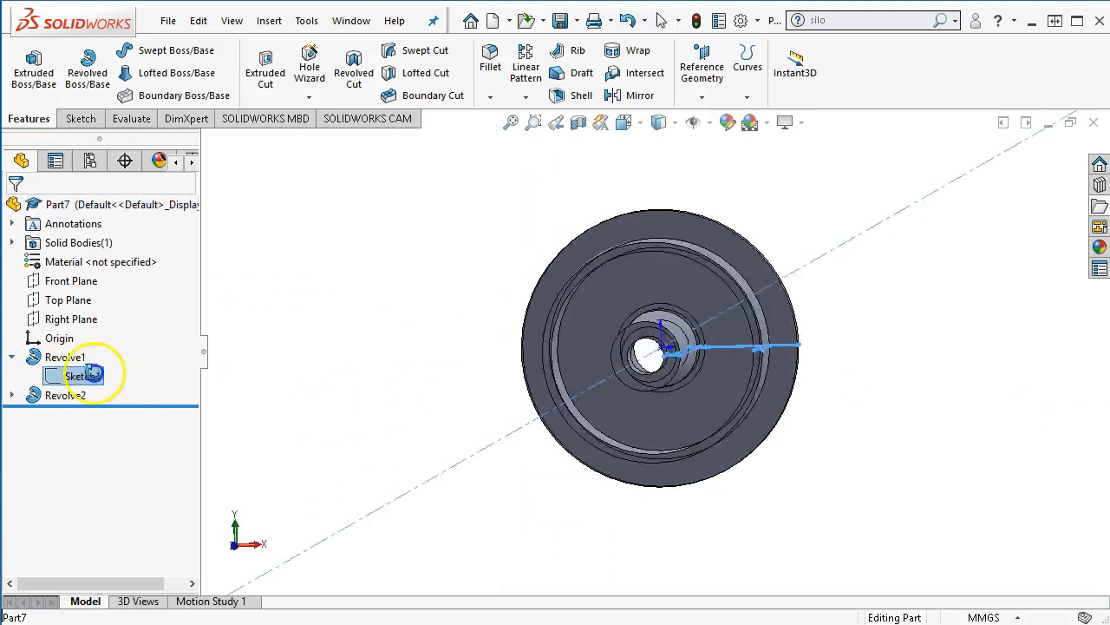
mouse_move(416, 391)
middle_mouse_down()
mouse_move(381, 396)
mouse_move(381, 469)
middle_mouse_up()
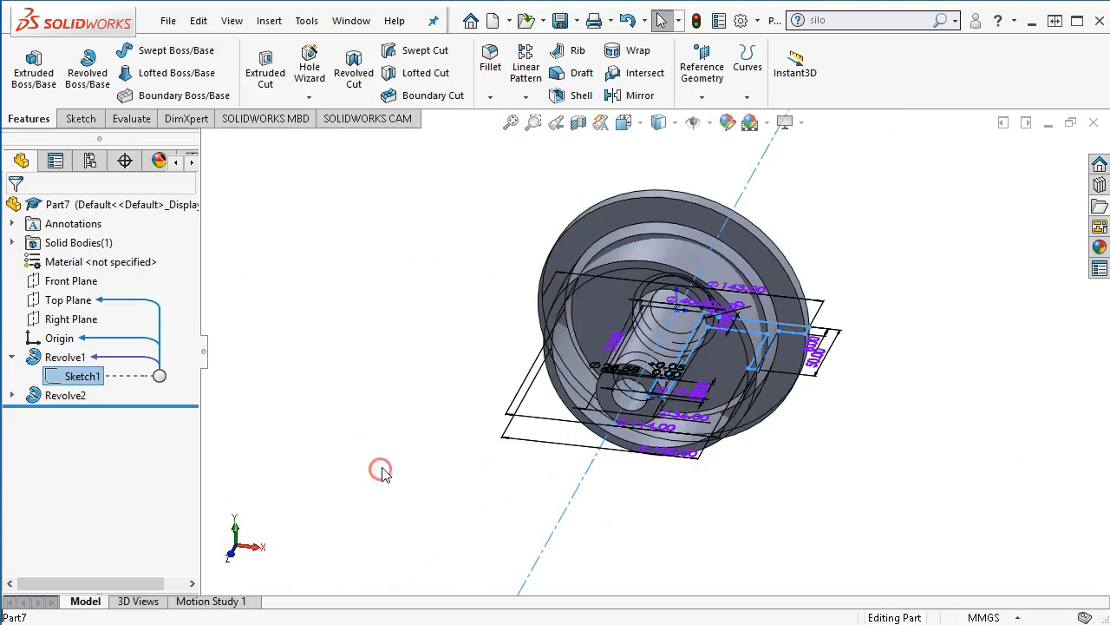
left_click(324, 298)
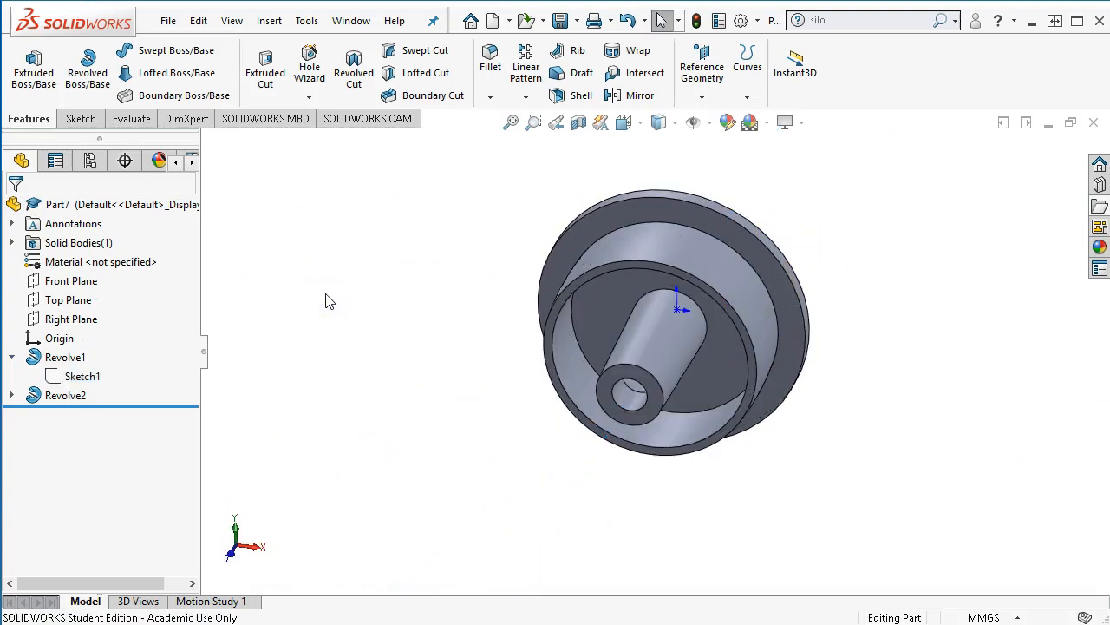
left_click(350, 245)
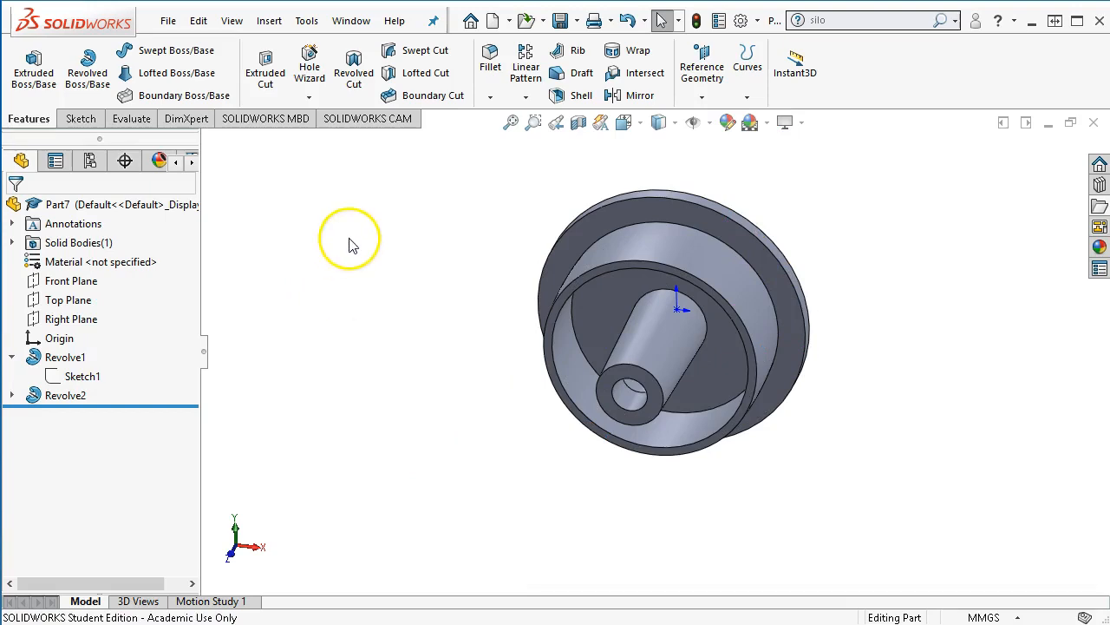
key("ctrl+5")
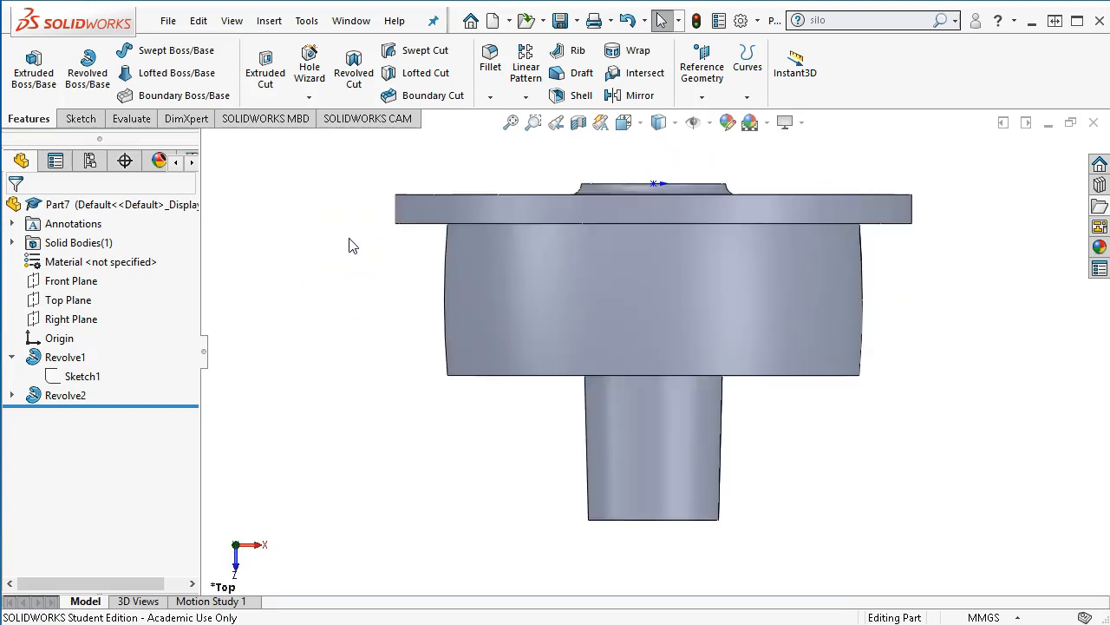
Fillet the edges of the flange face on the rim side with a 2 mm radius.
key("ctrl+7")
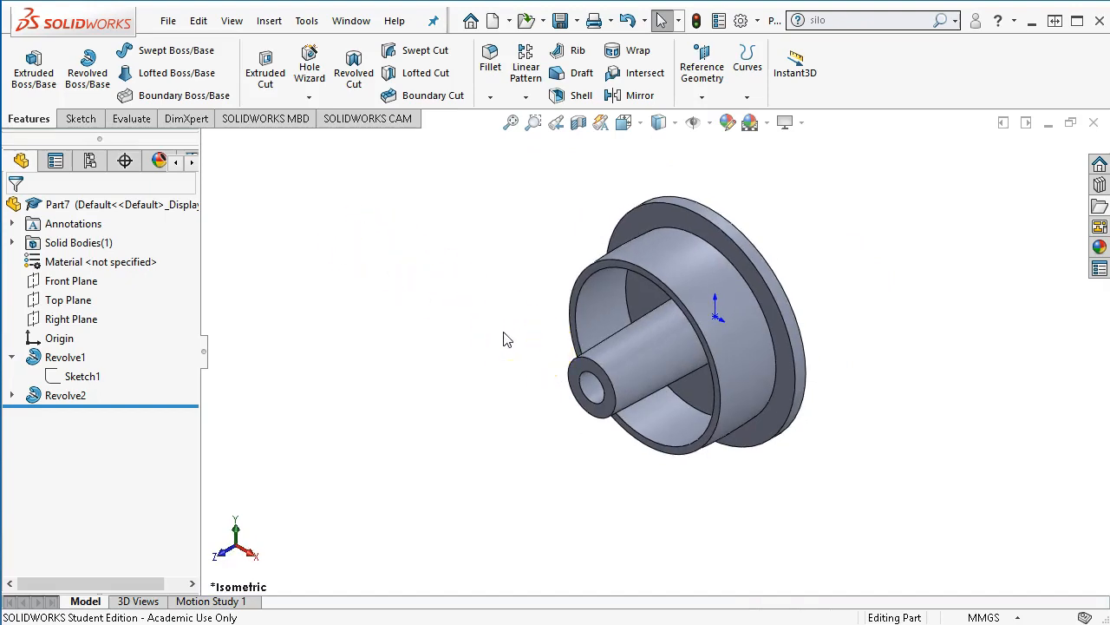
scroll(665, 323, "down", 3)
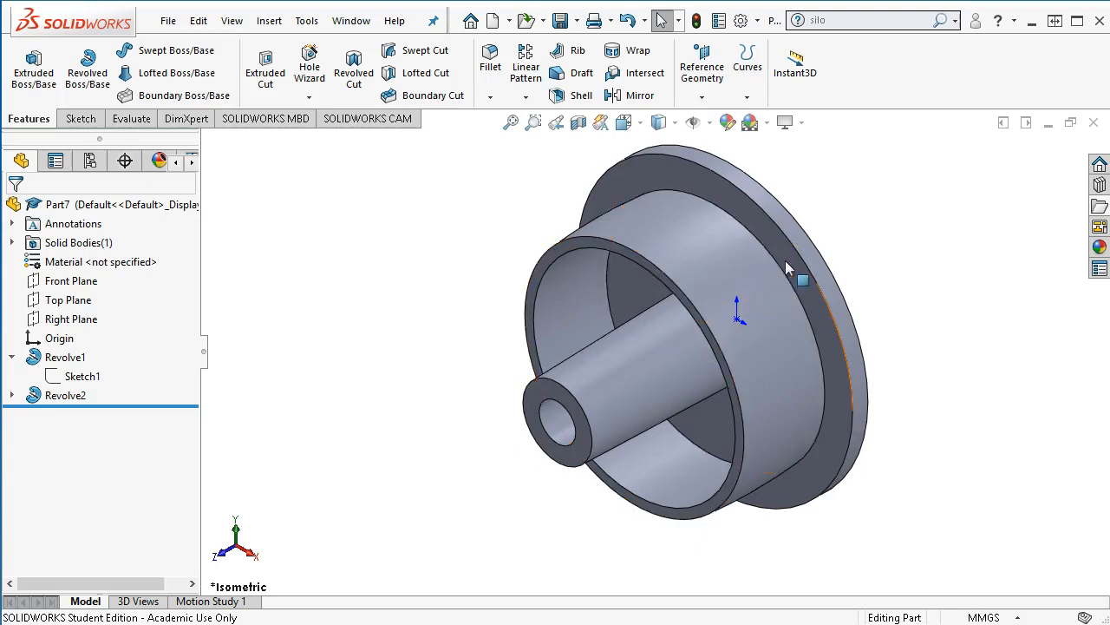
left_click(731, 222)
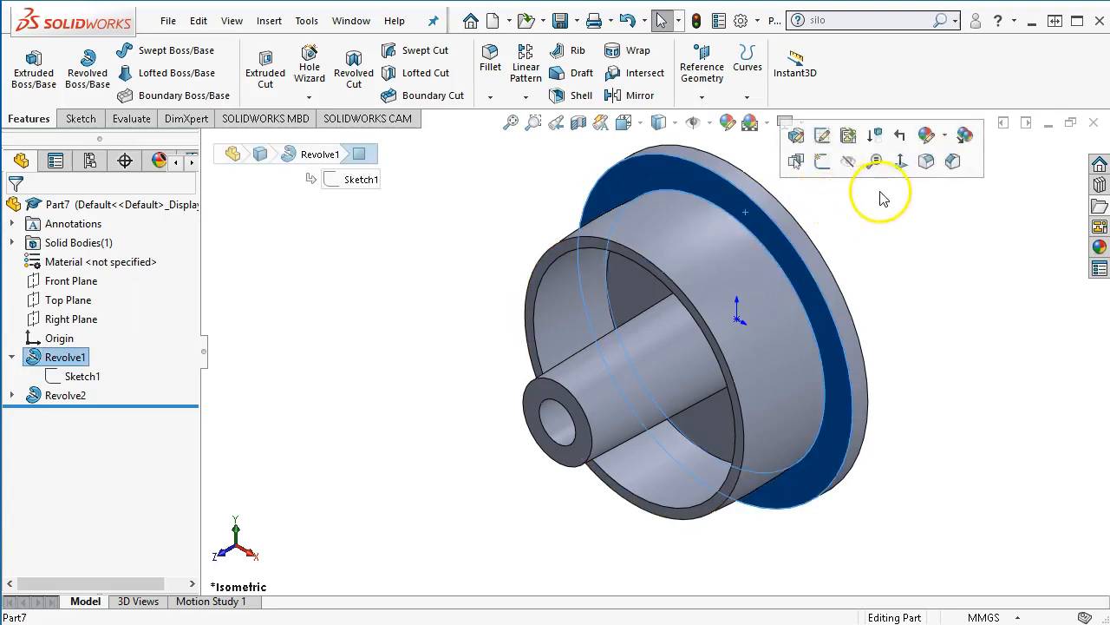
left_click(927, 162)
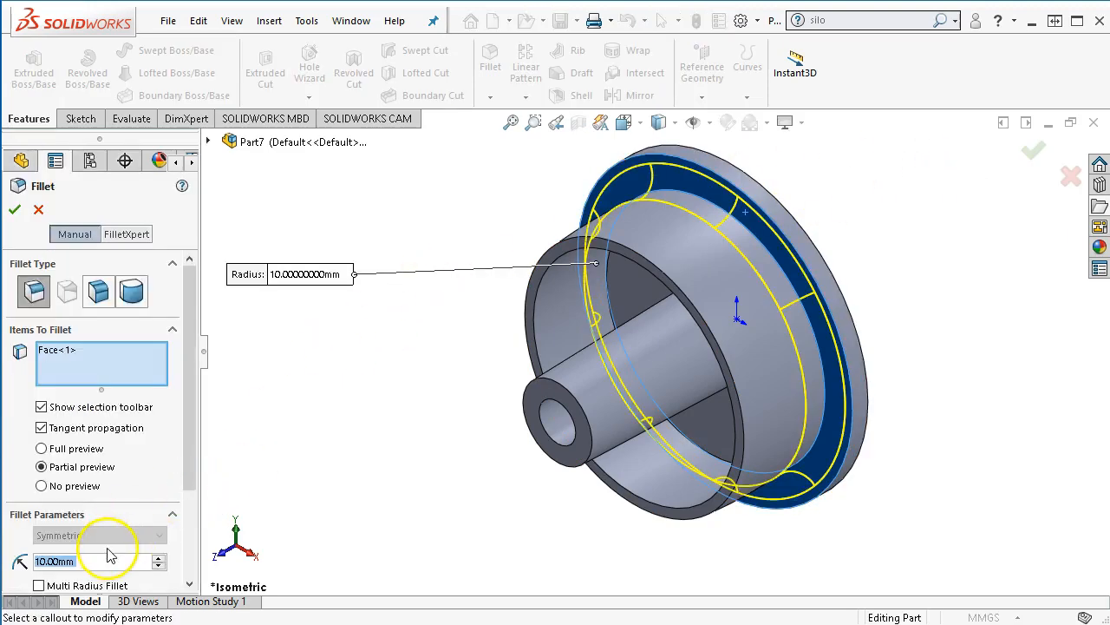
type("2")
key("Return")
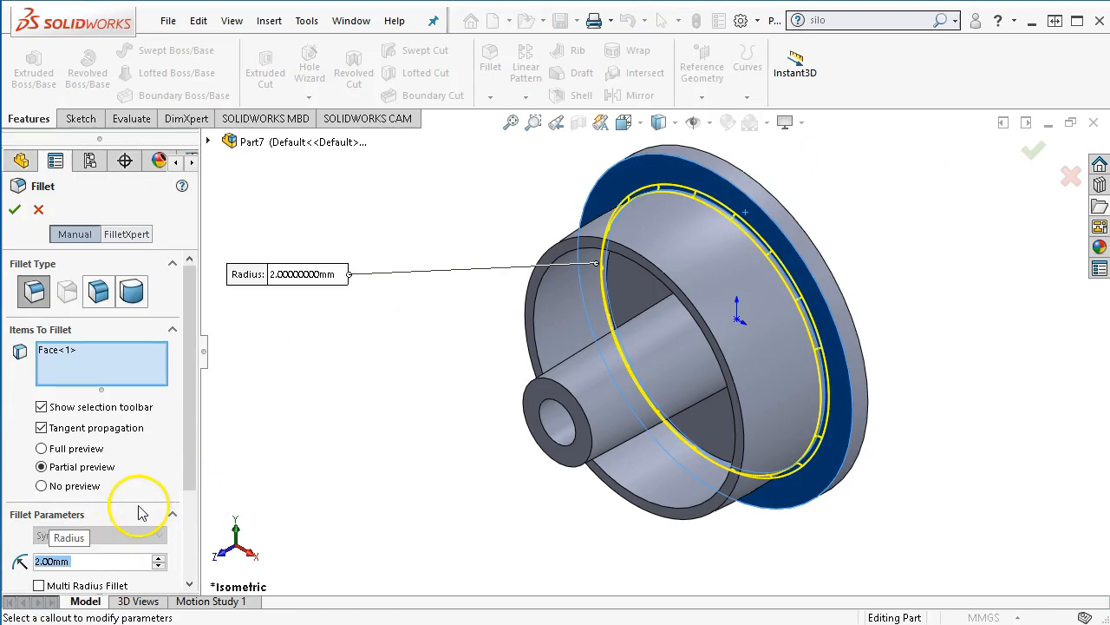
left_click(15, 209)
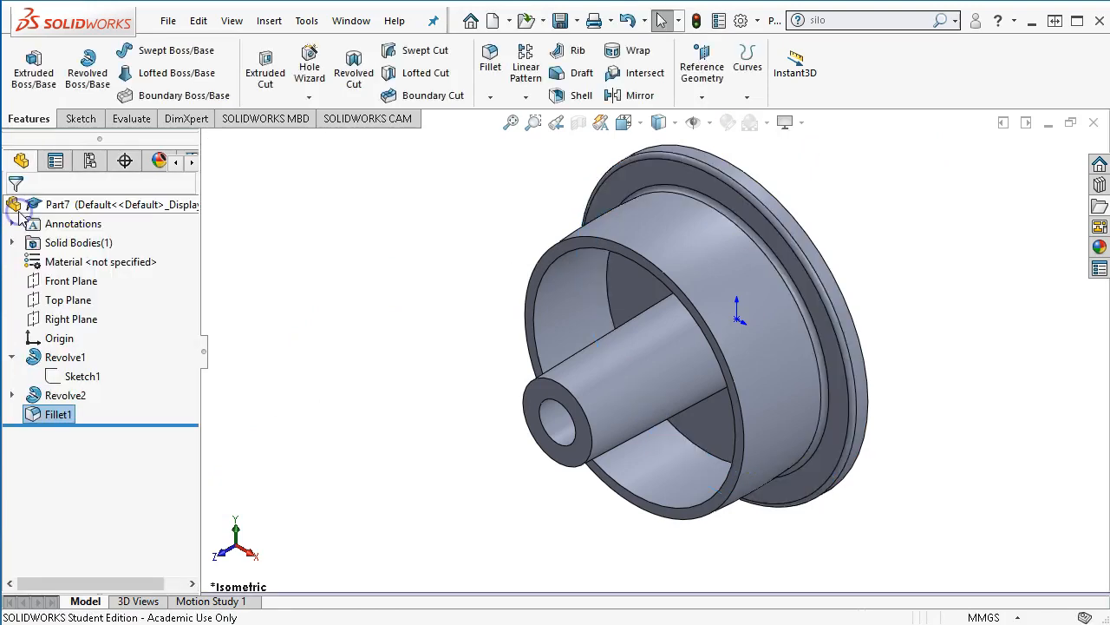
Fillet the edges of the recessed web face between the hub and the rim with a 6 mm radius.
middle_click_drag(535, 249, 780, 240)
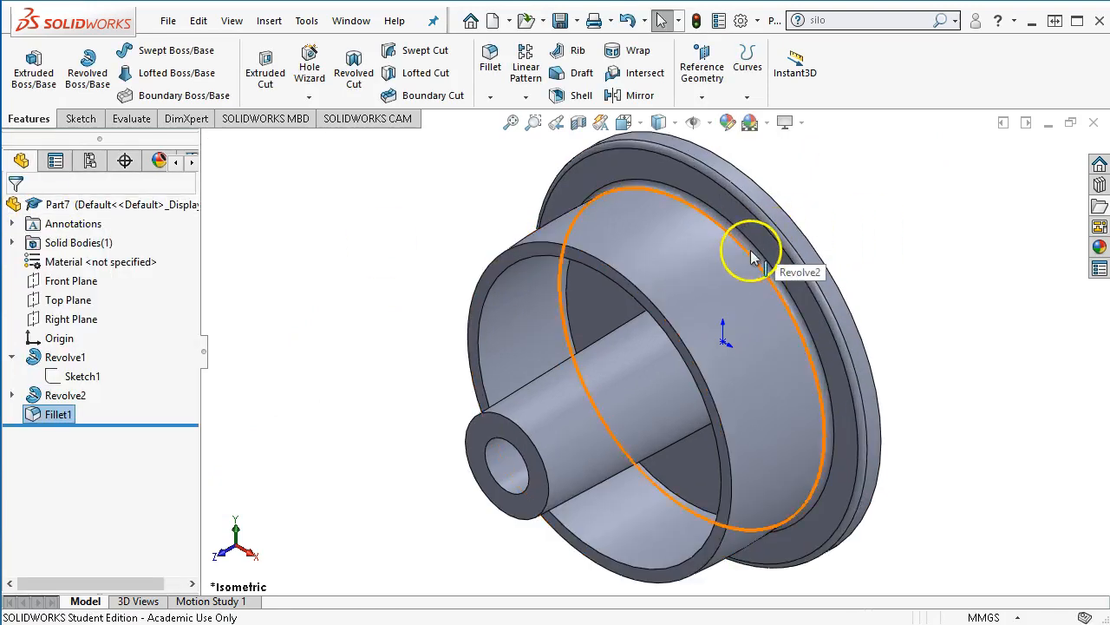
scroll(814, 330, "up", 3)
middle_click_drag(815, 329, 847, 263)
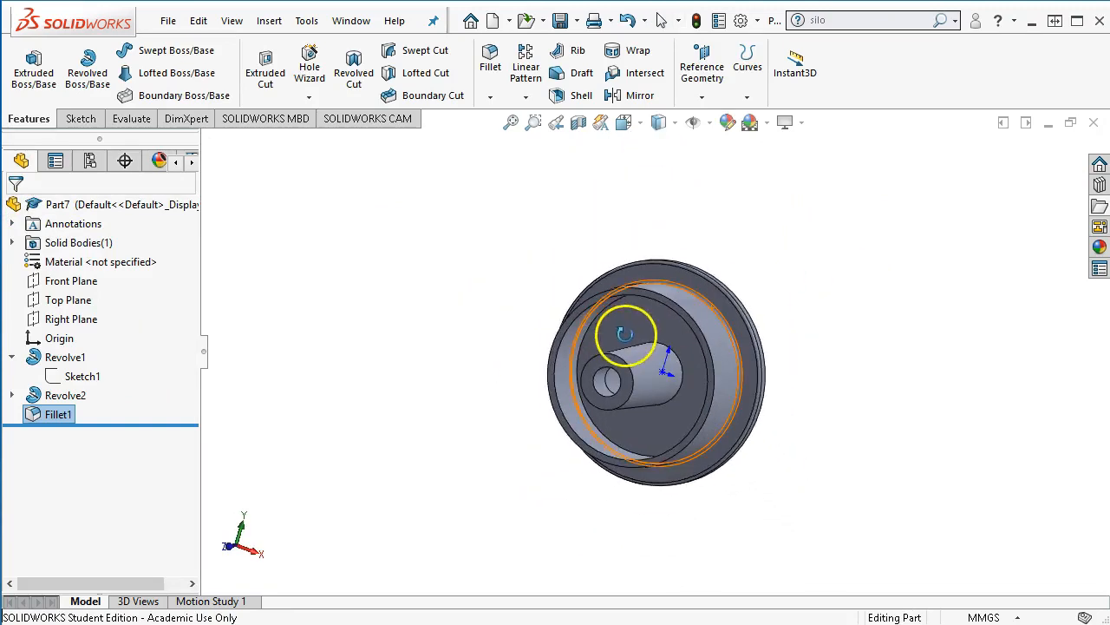
scroll(631, 333, "down", 1)
left_click(596, 339)
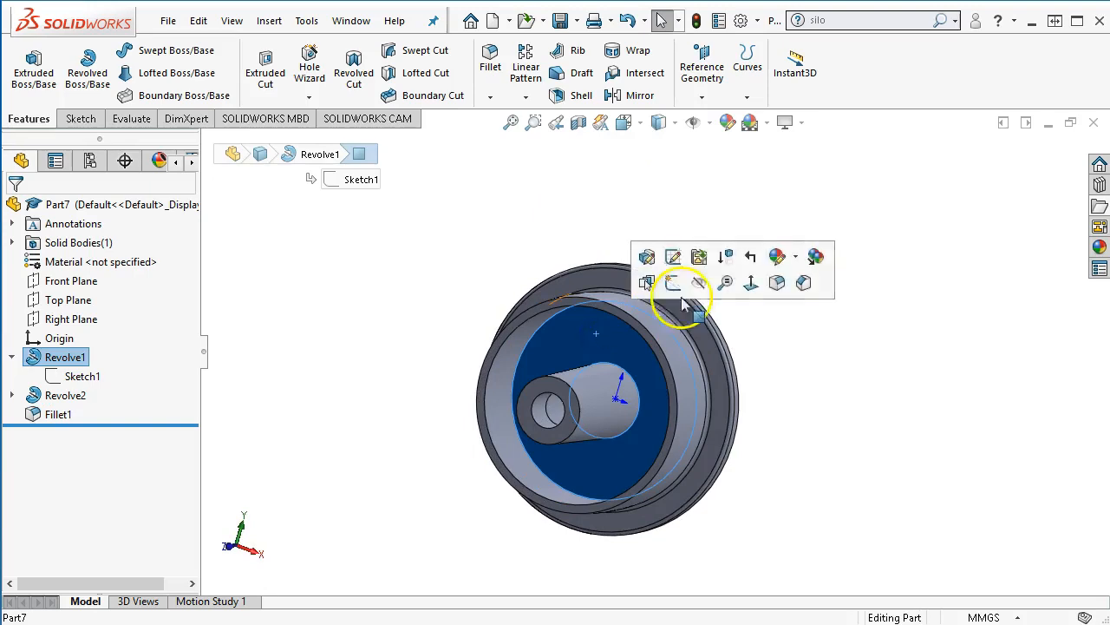
left_click(776, 282)
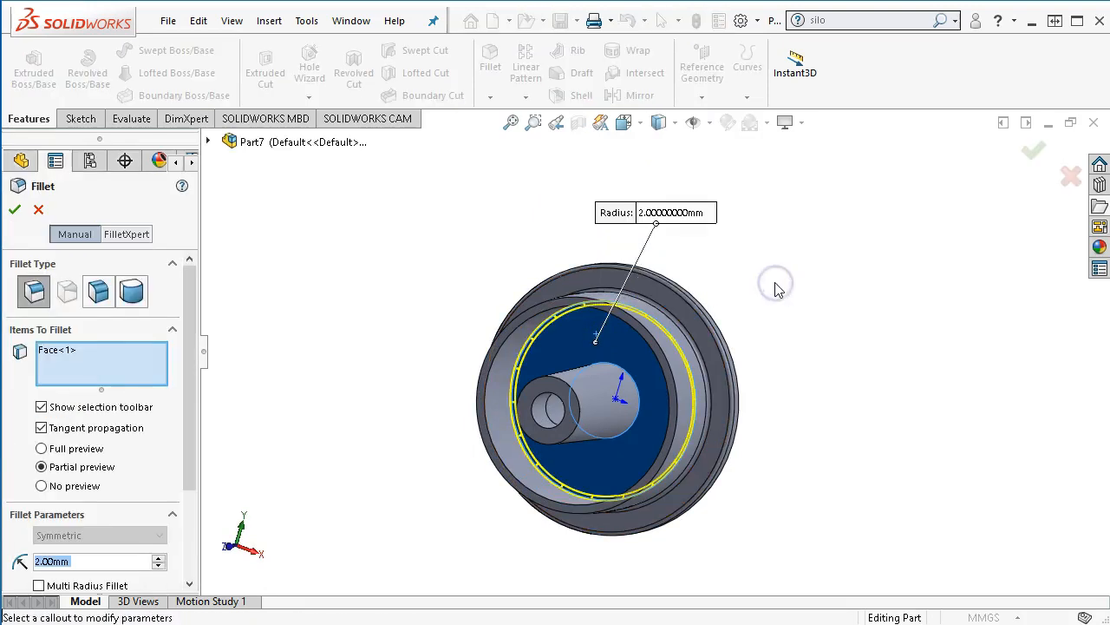
type("6")
key("Return")
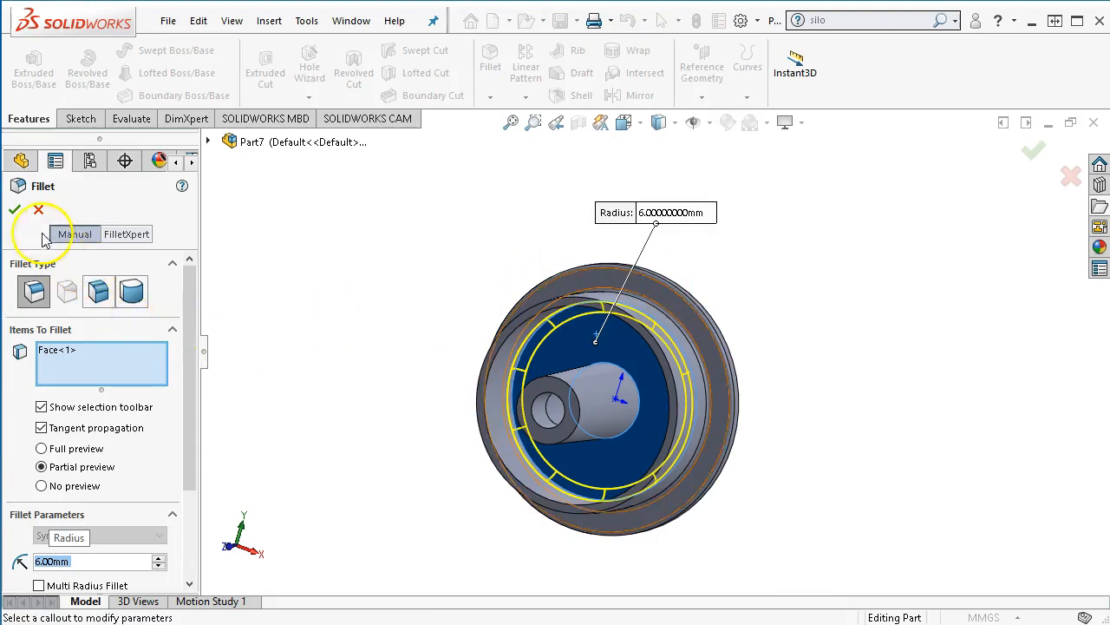
left_click(12, 209)
Examine the new fillets inside the rim and along the flange, returning to the isometric view.
middle_click_drag(783, 469, 810, 405)
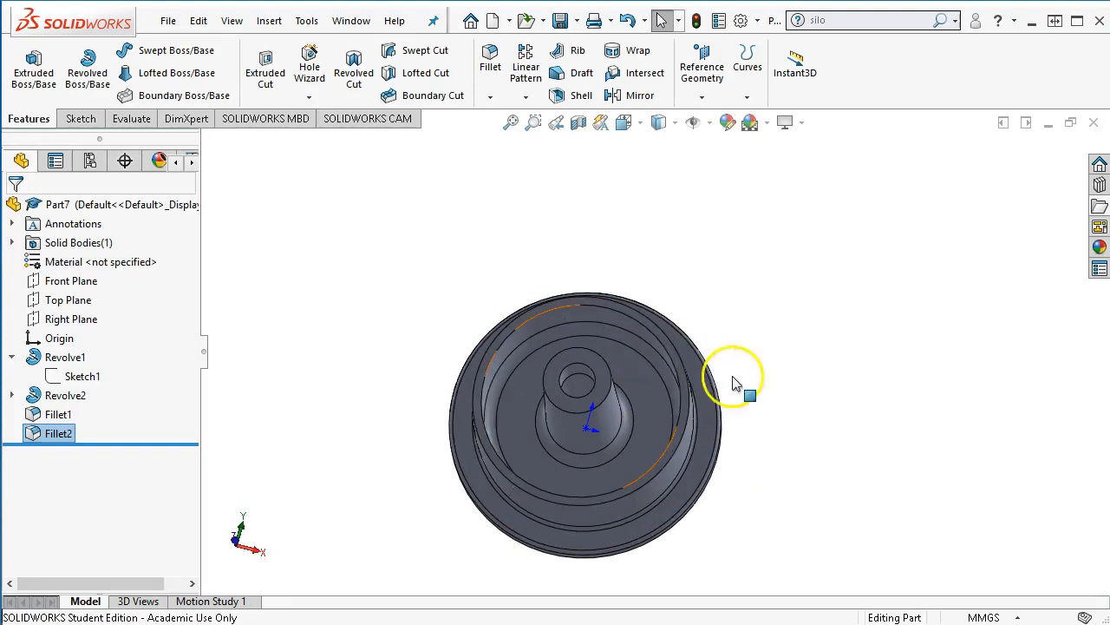
scroll(781, 443, "up", 2)
left_click(780, 425)
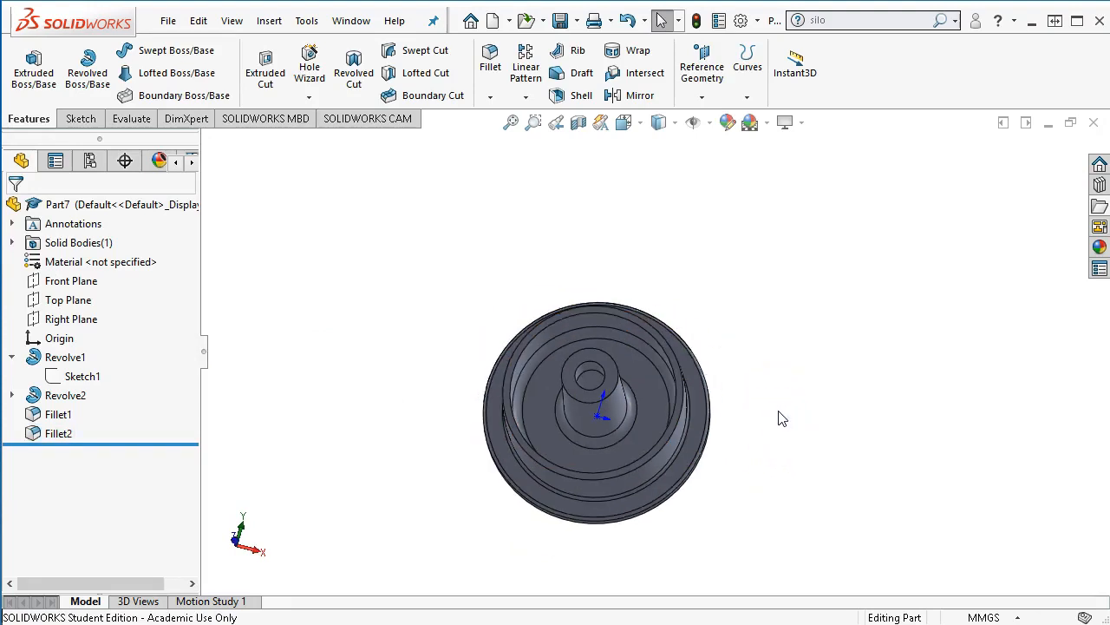
key("ctrl+7")
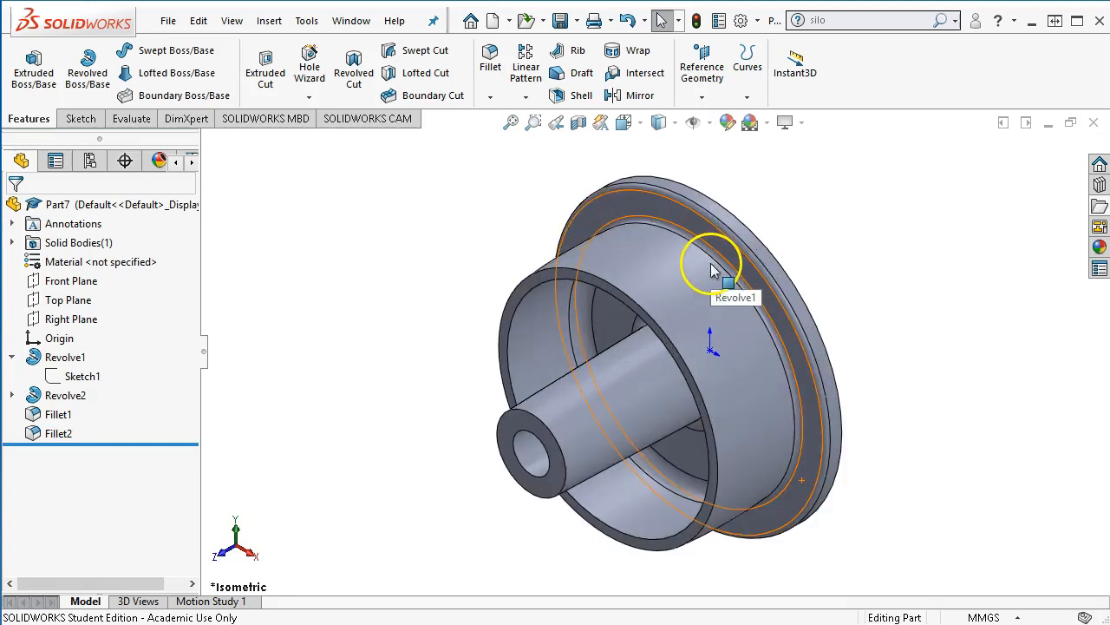
left_click(750, 309)
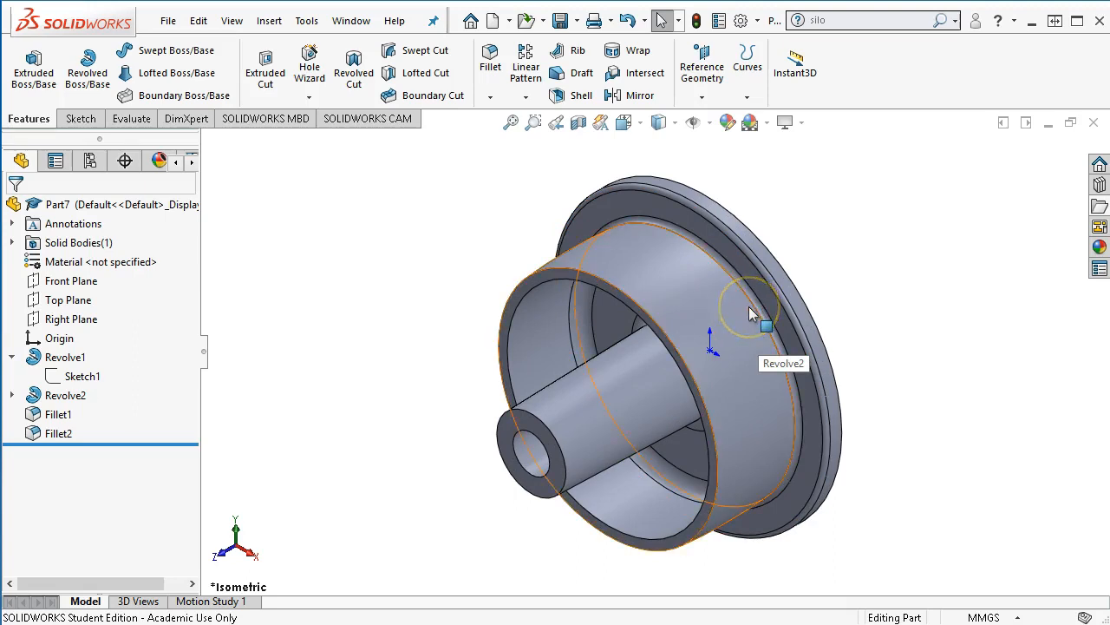
left_click(735, 315)
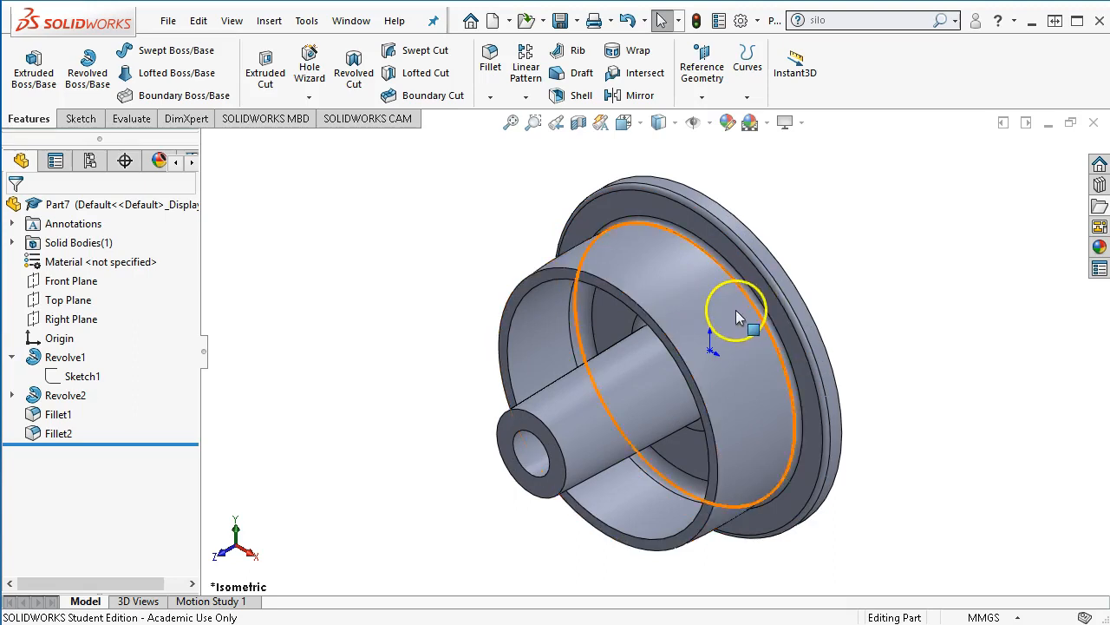
left_click(443, 314)
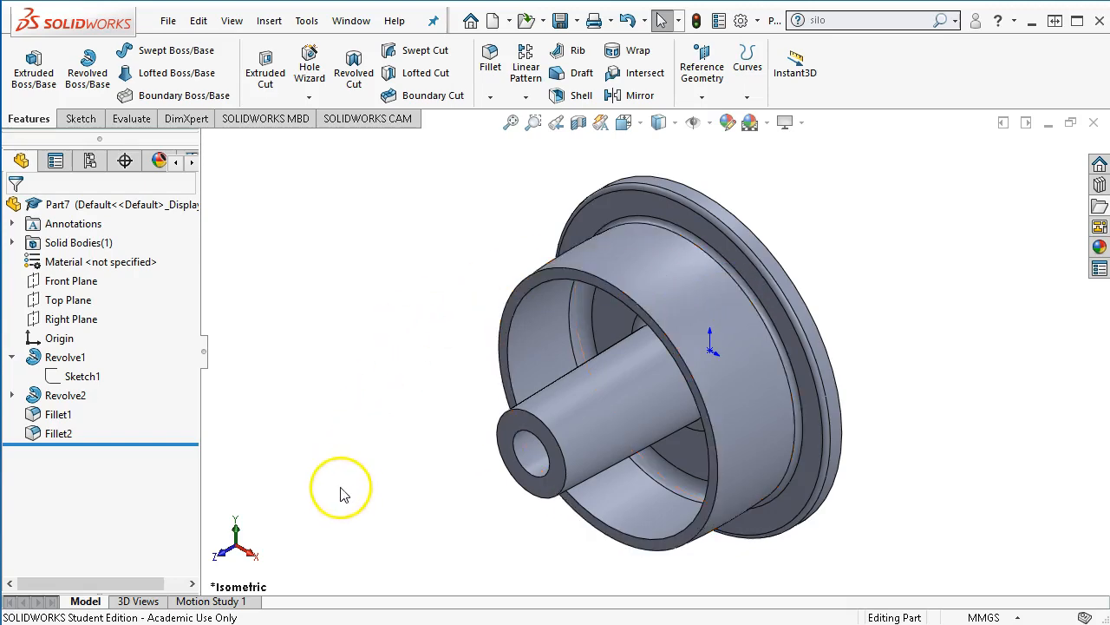